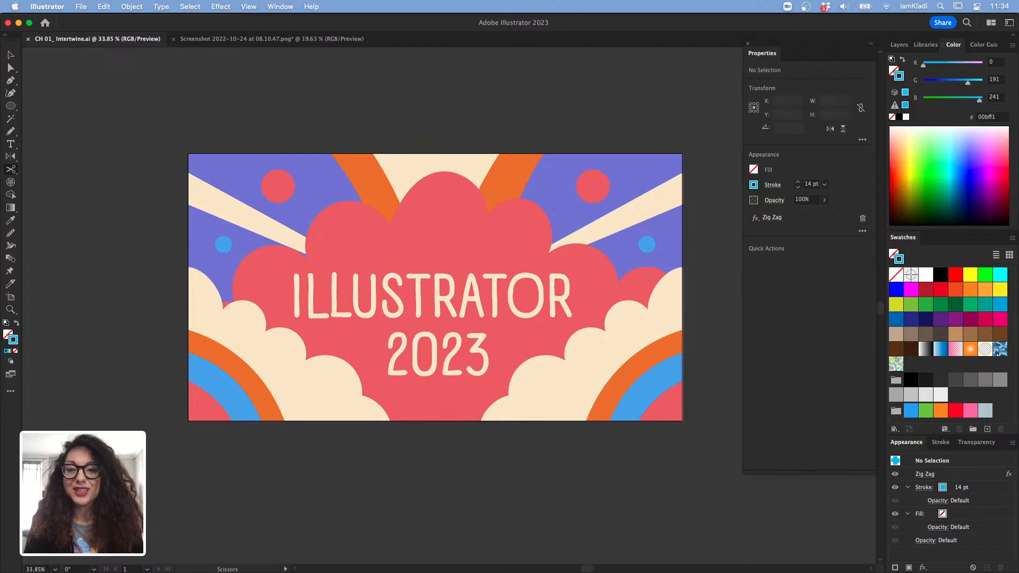
key("super+Tab")
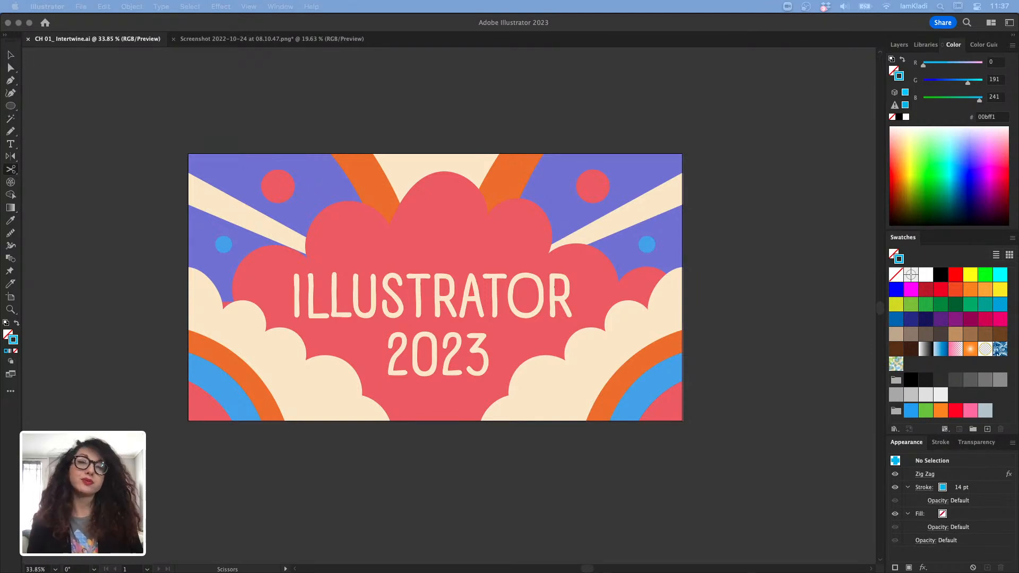
left_click(205, 123)
left_click_drag(205, 127, 178, 189)
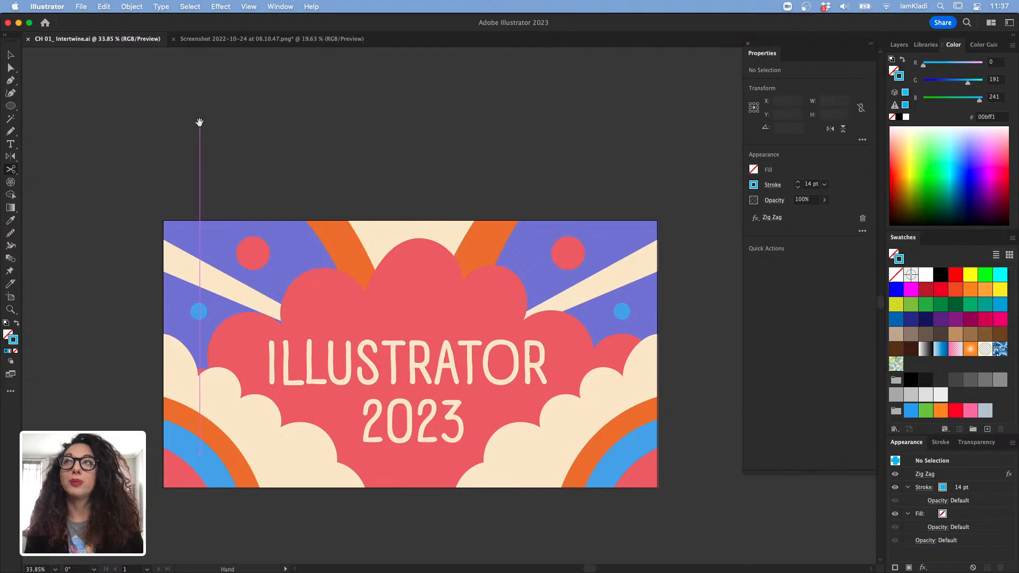
scroll(183, 130, "up", 2)
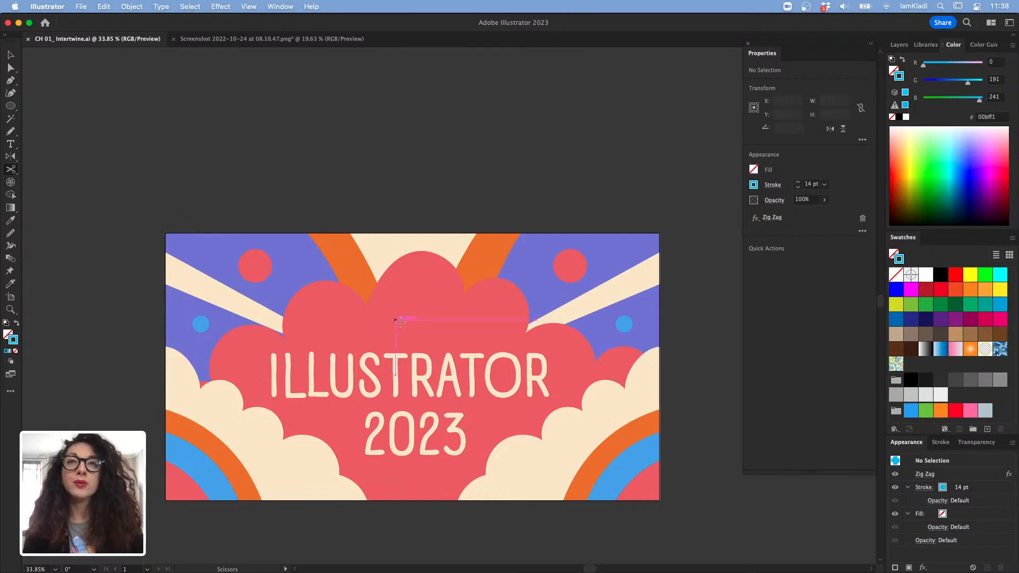
- Rename Layer 1 as "background"
left_click(899, 44)
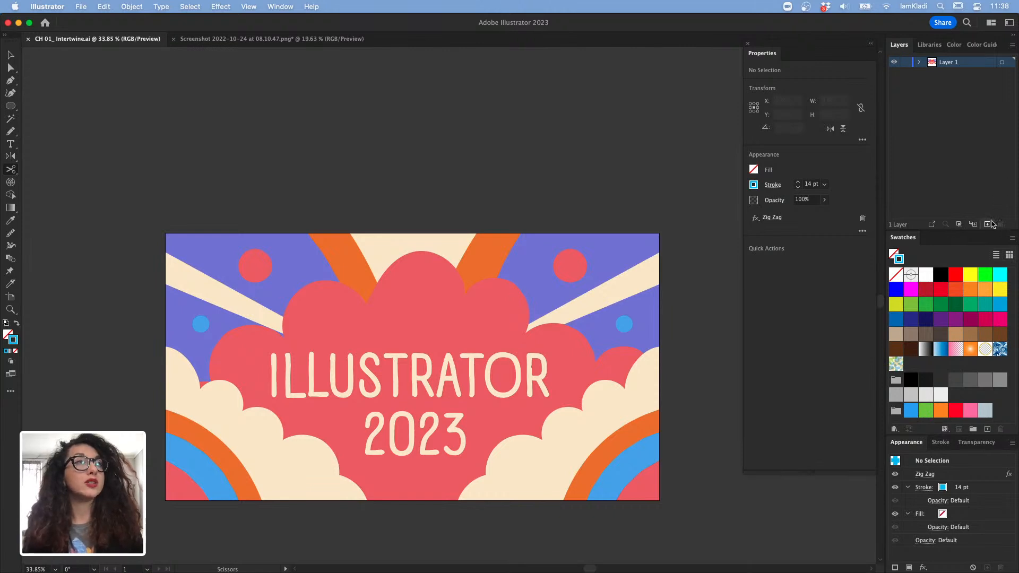
double_click(948, 62)
type("b")
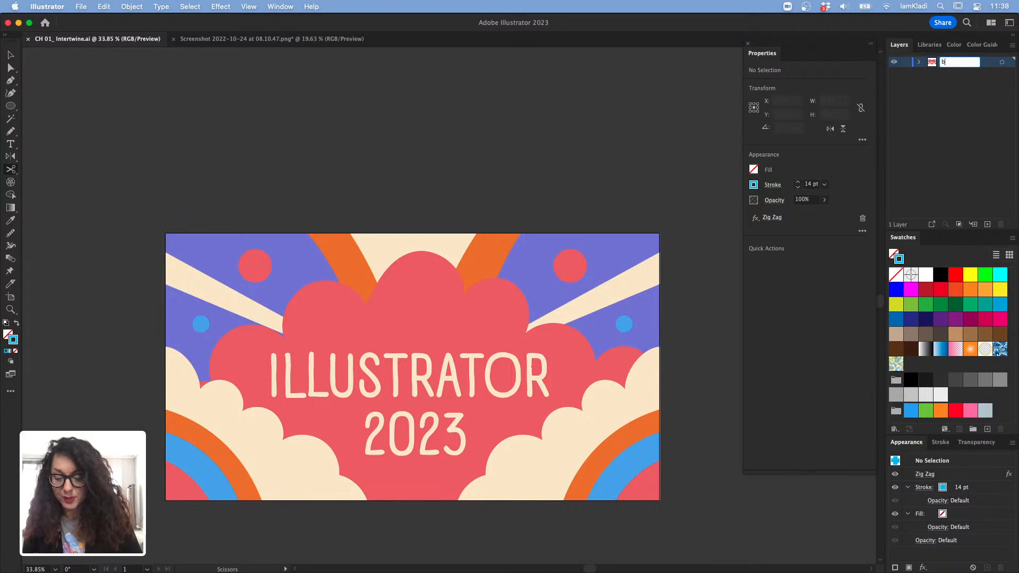
type("ackground")
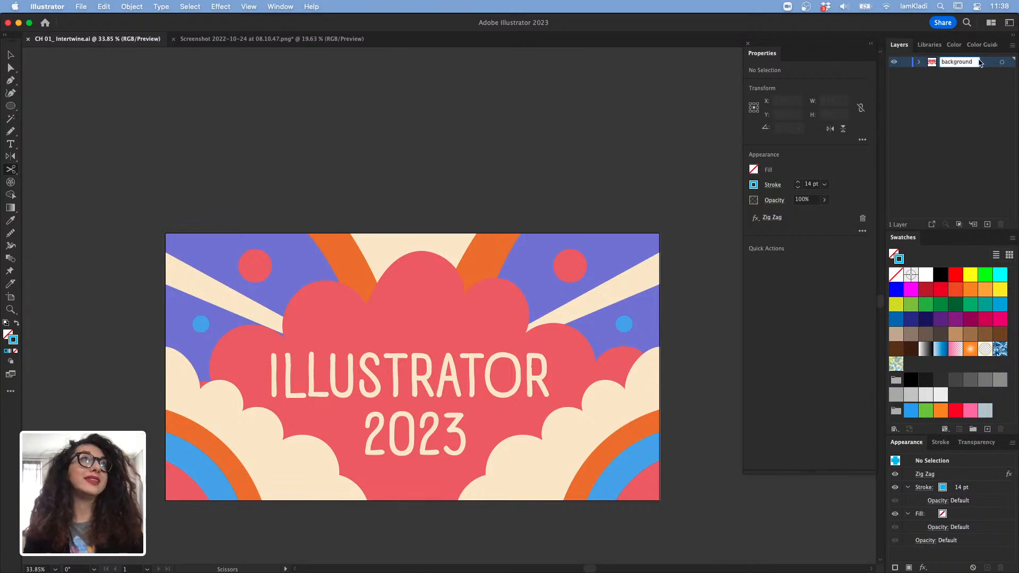
left_click(981, 90)
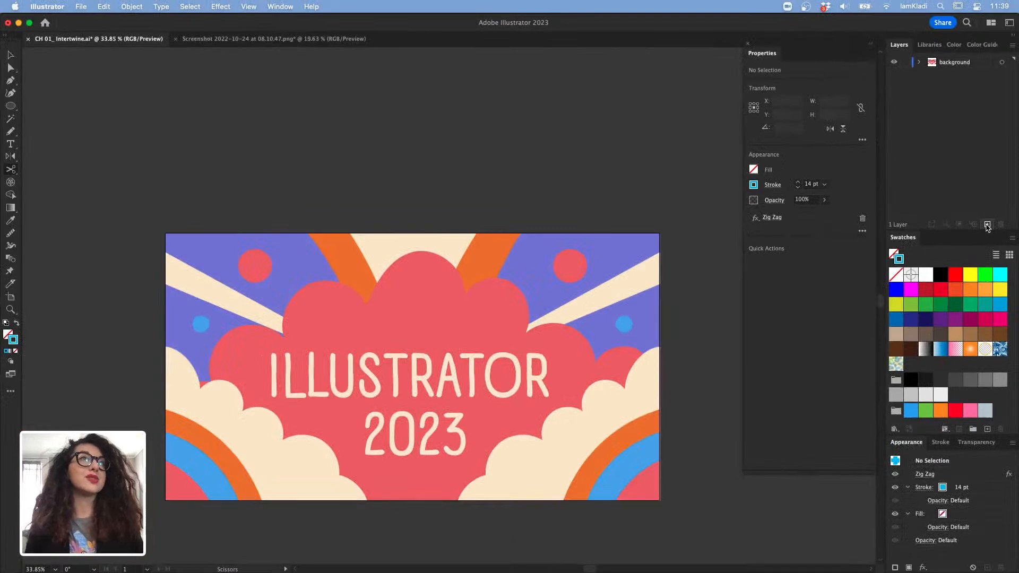
- Create a new layer above the background layer and name it "intertwine"
left_click(988, 225)
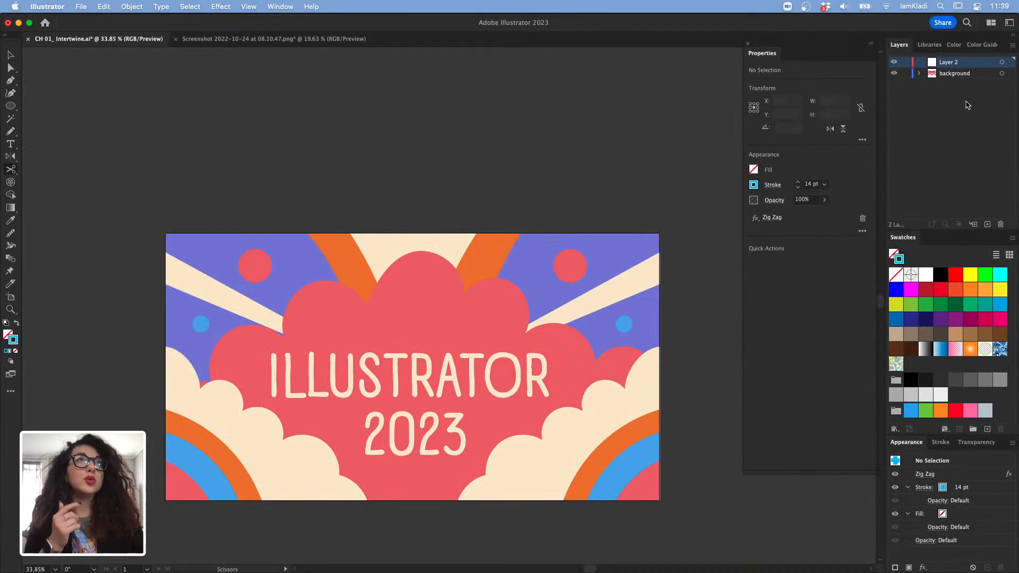
double_click(954, 62)
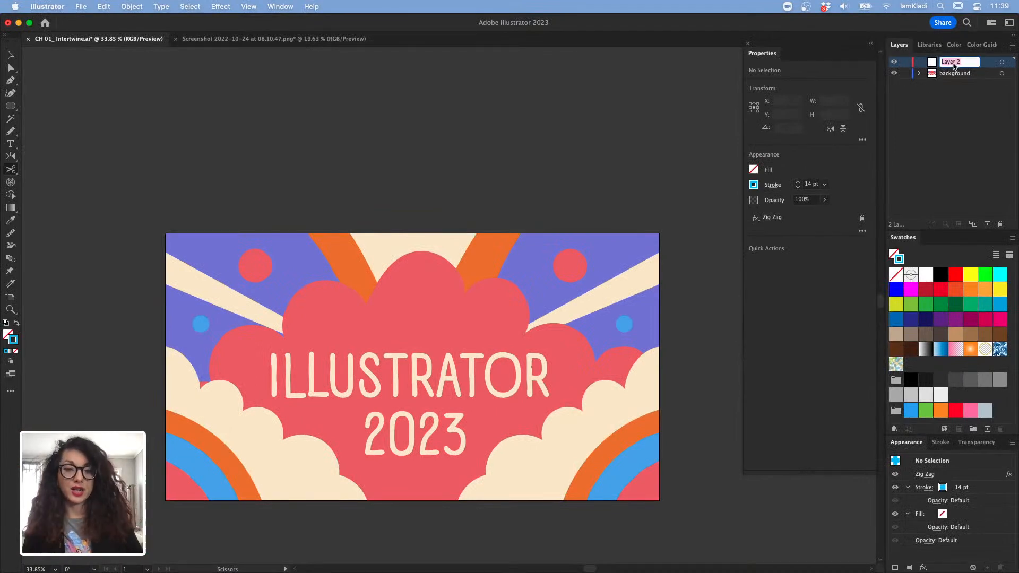
type("int")
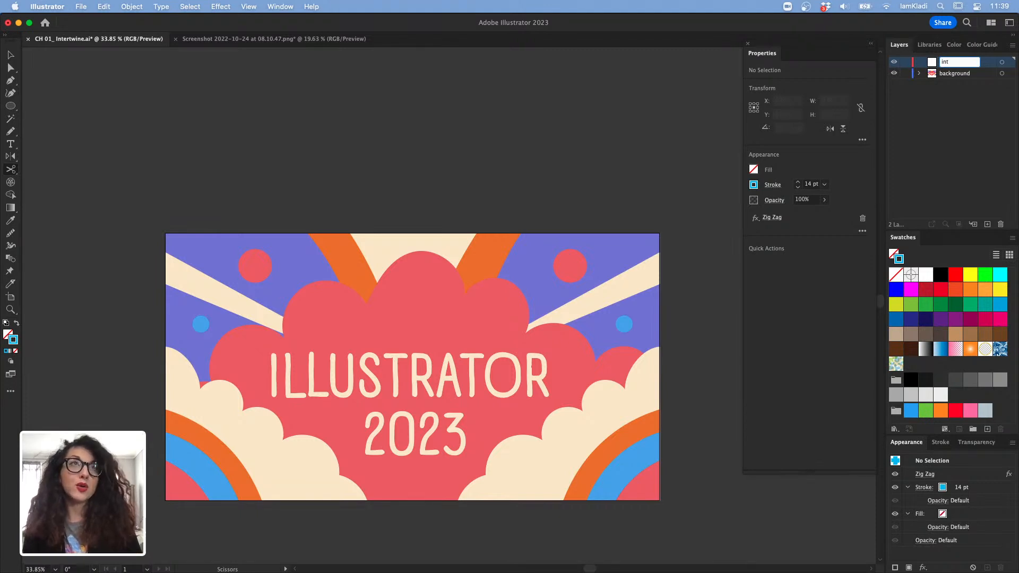
type("tiw")
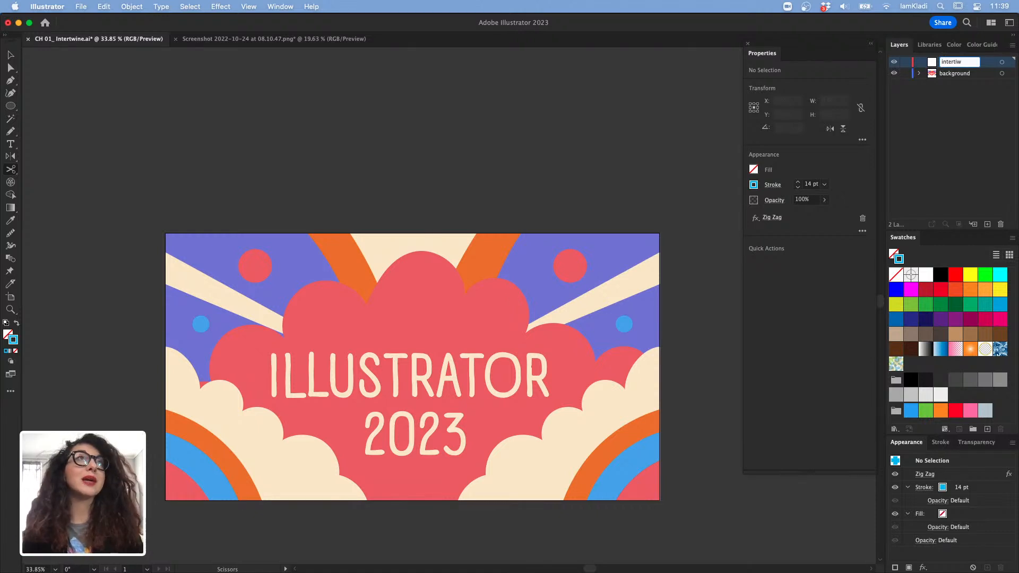
key("BackSpace")
key("BackSpace")
key("BackSpace")
key("BackSpace")
key("BackSpace")
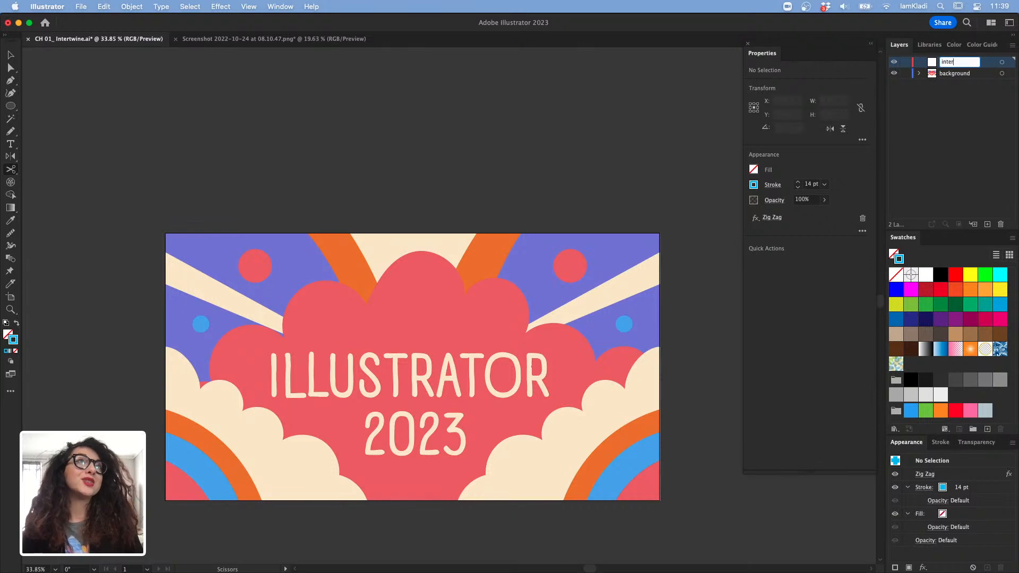
type("ter")
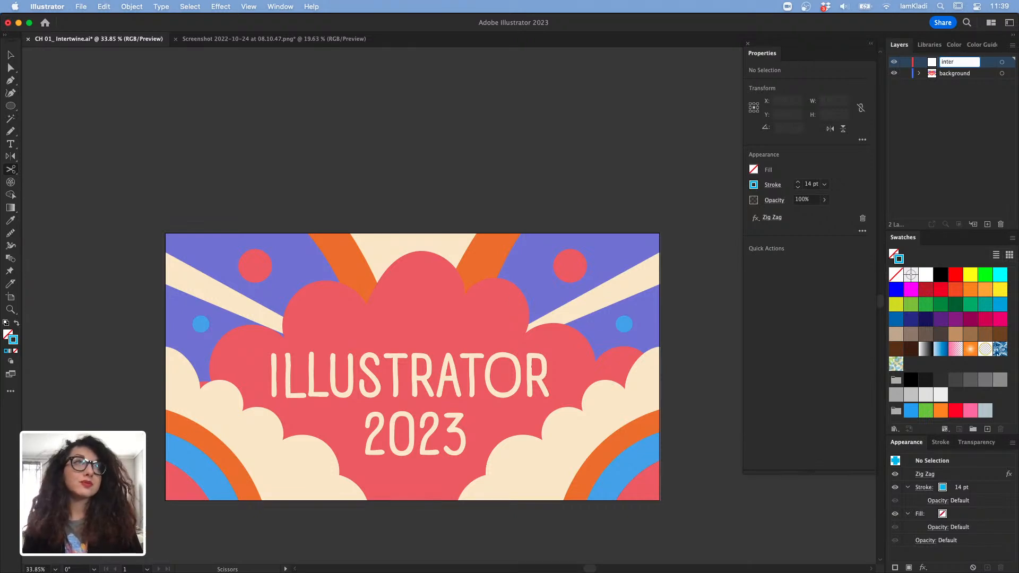
type("twine")
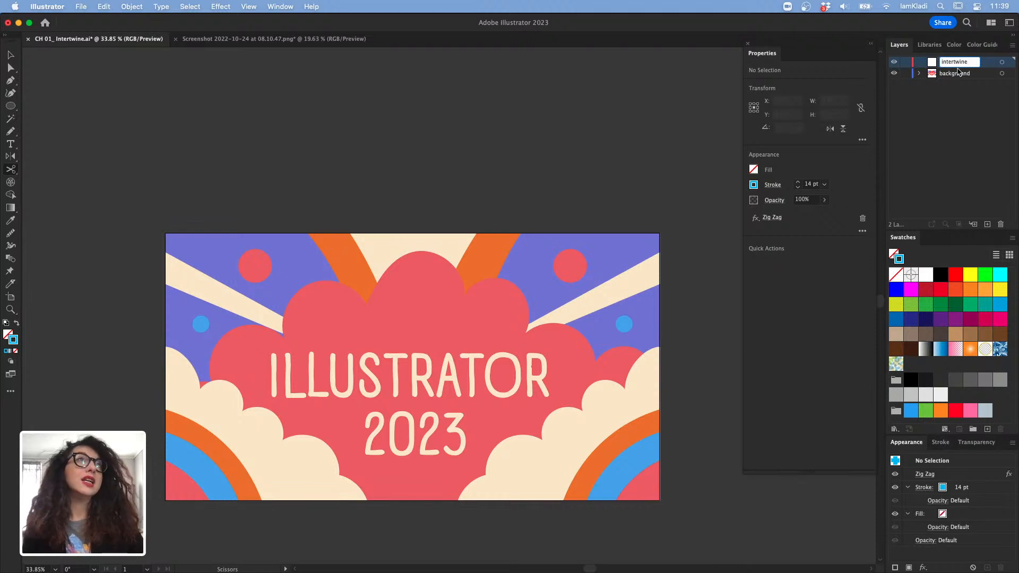
left_click(979, 85)
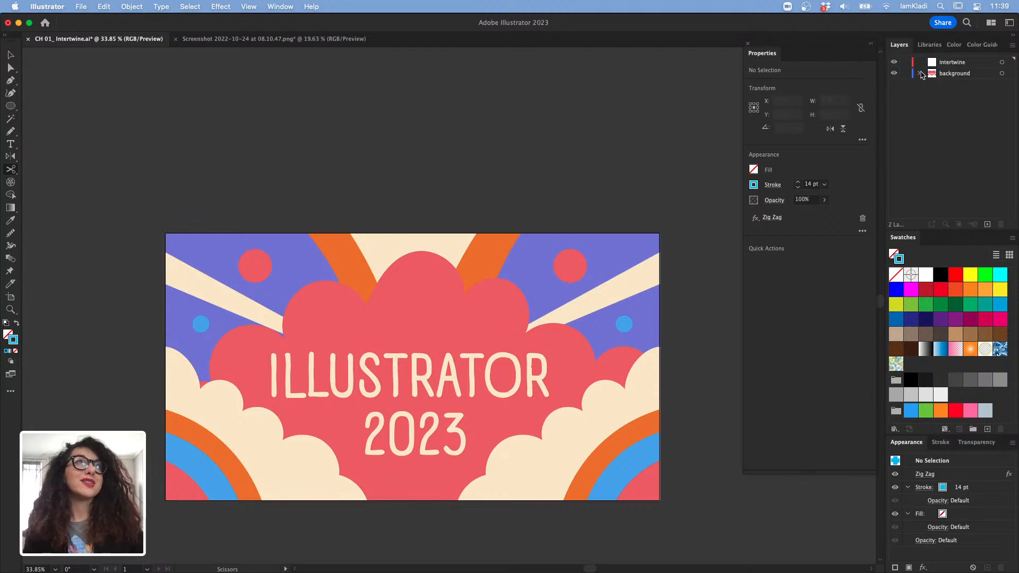
- Move the "ILLUSTRATOR 2023" lettering group from the background layer into the intertwine layer
left_click(919, 74)
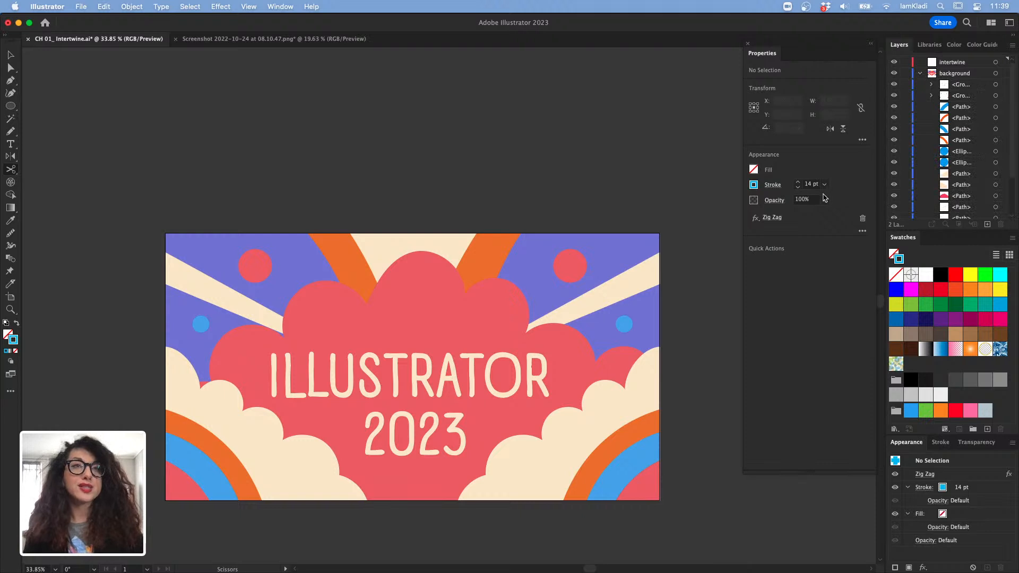
key("v")
left_click(518, 387)
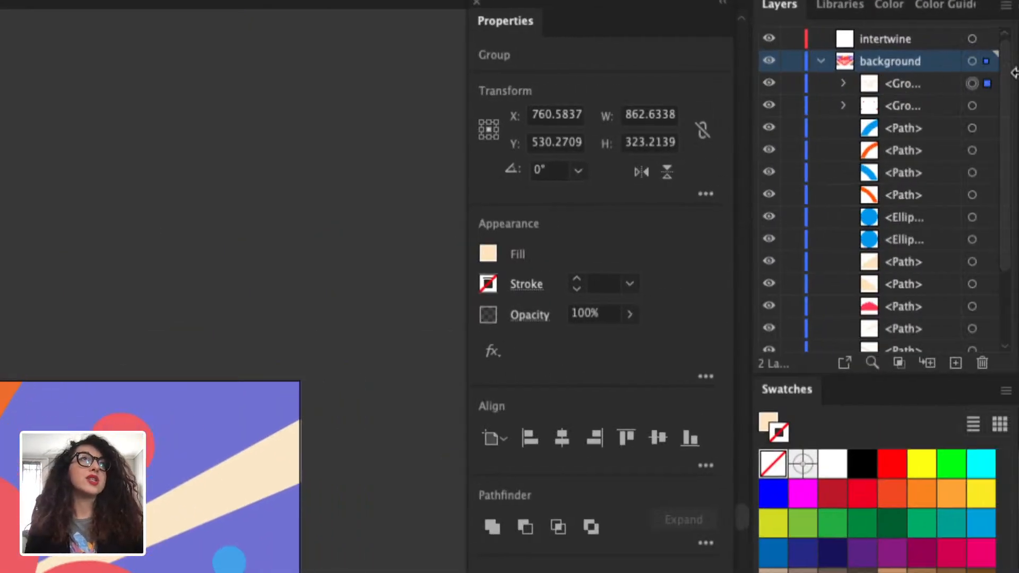
left_click(997, 83)
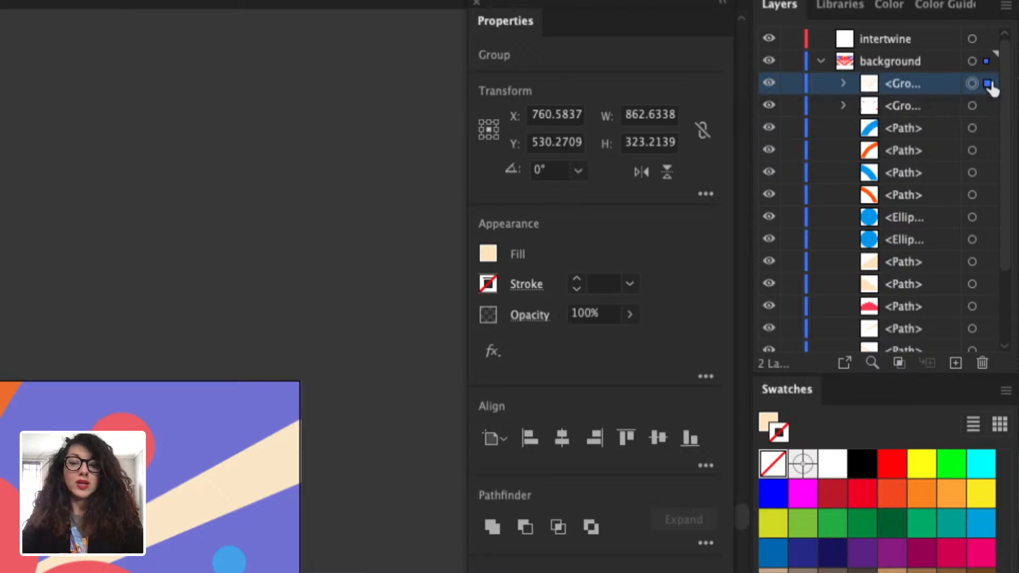
left_click_drag(924, 87, 911, 35)
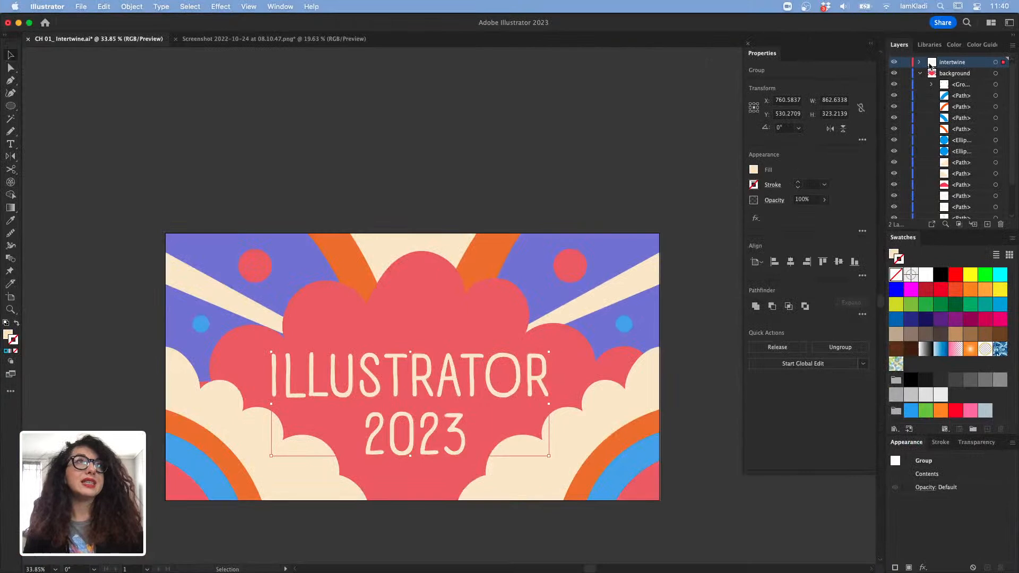
- Toggle the intertwine layer's visibility to check its contents, and lock the collapsed background layer
left_click(895, 62)
left_click(895, 62)
left_click(895, 62)
left_click(895, 63)
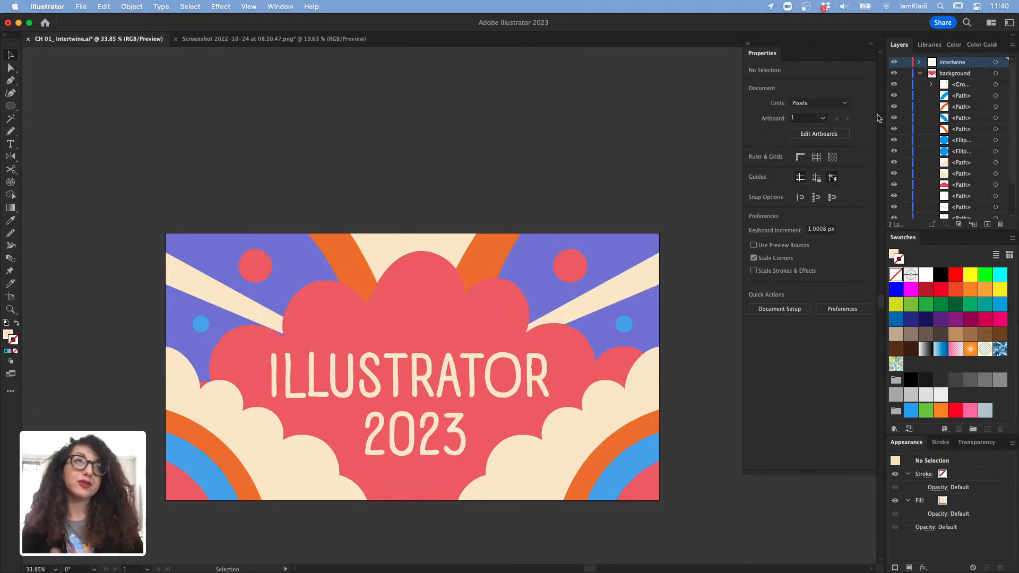
left_click(920, 74)
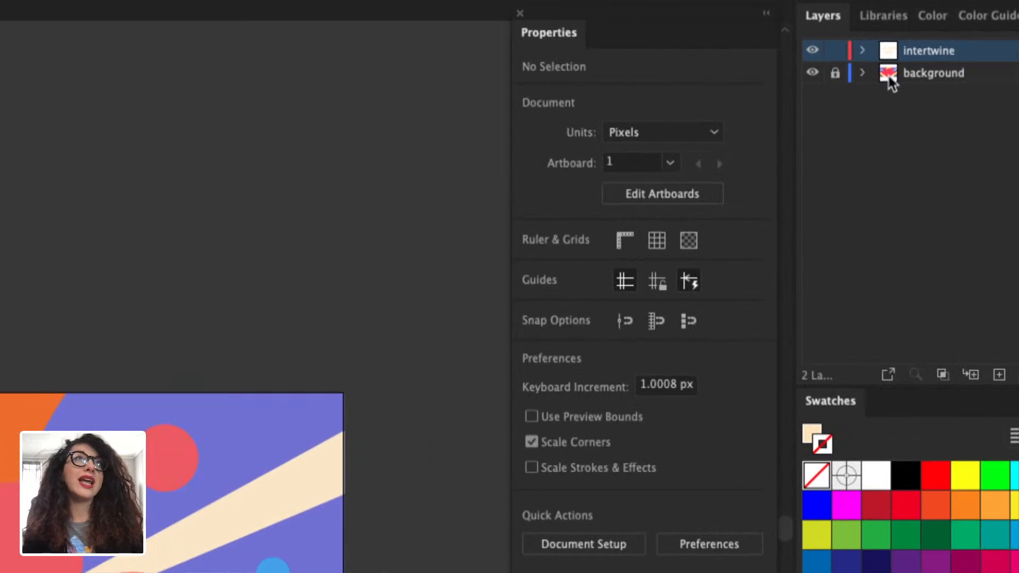
left_click(836, 74)
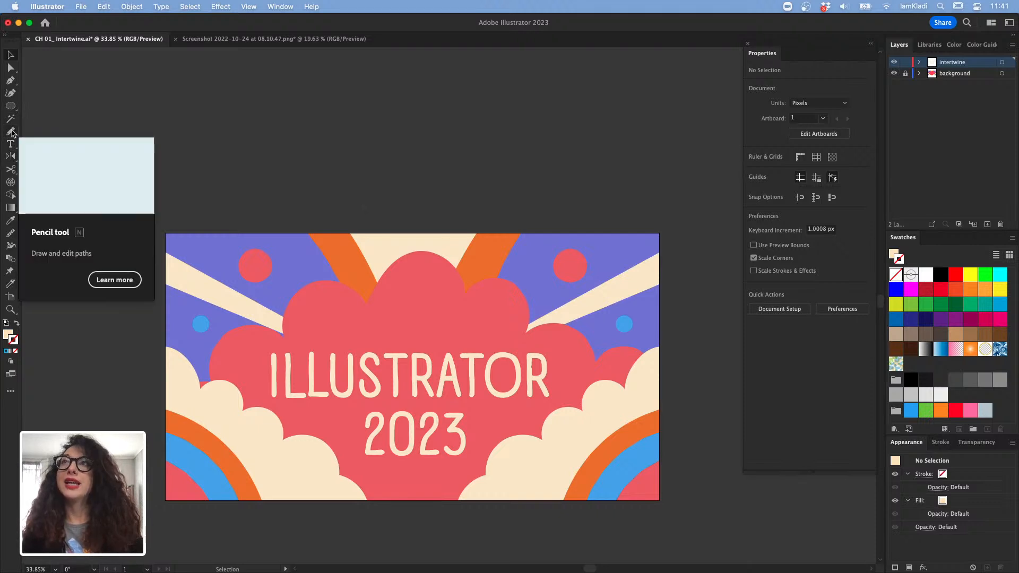
- Draw a long horizontal line and a vertical line about 463 px long above the artboard on the intertwine layer with the Line Segment tool
left_click(16, 108)
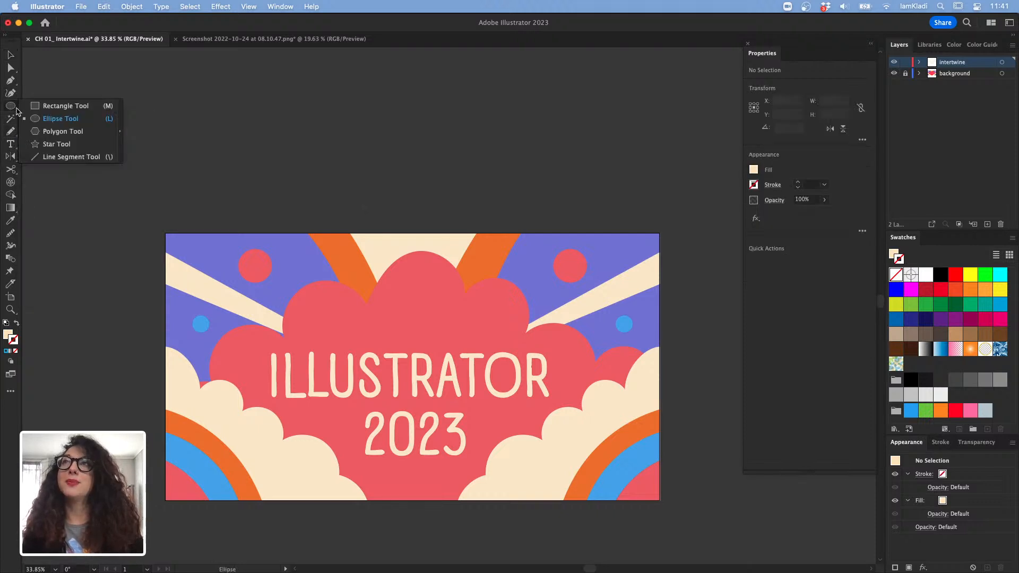
left_click(72, 108)
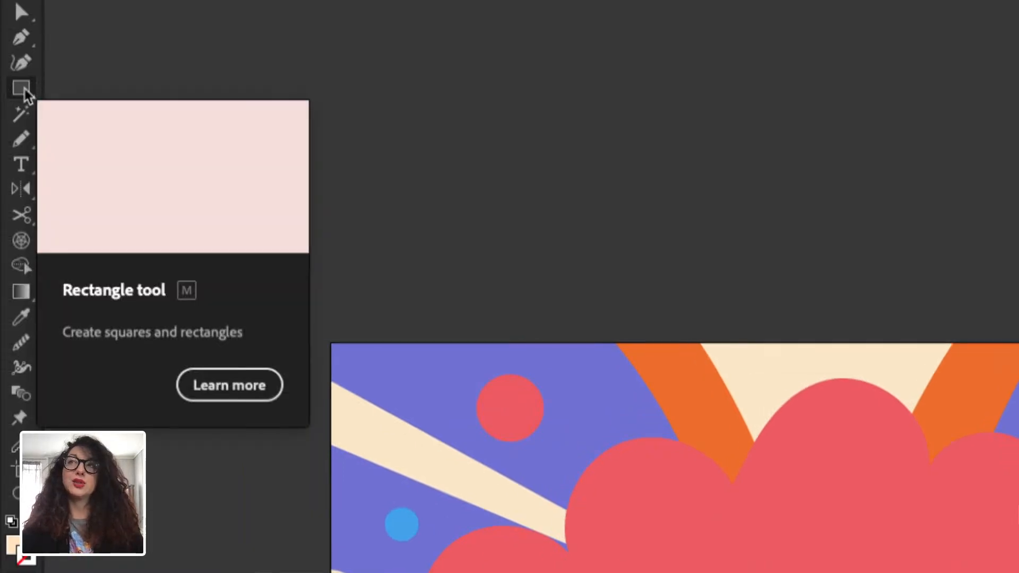
left_click(24, 90)
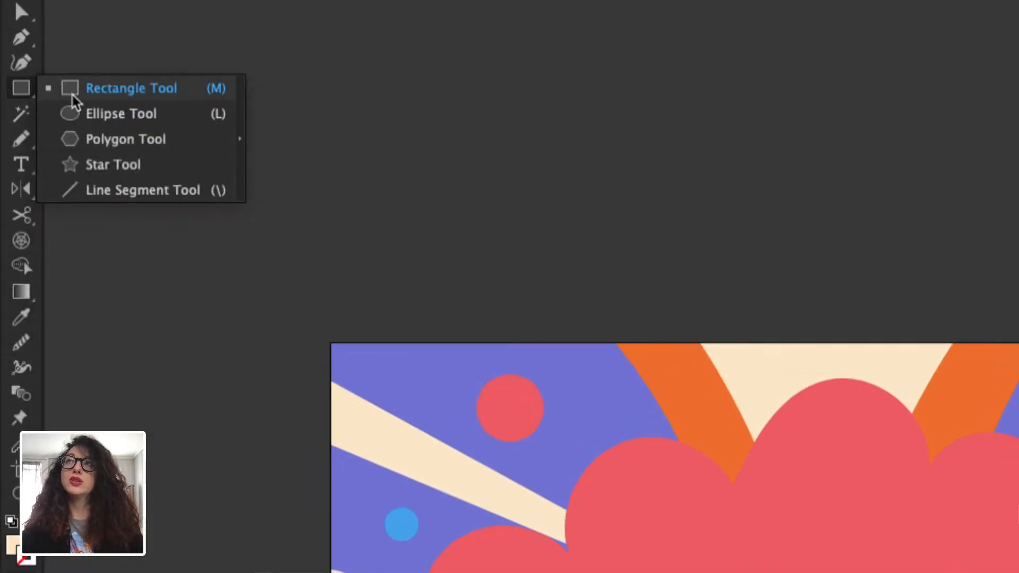
left_click(156, 192)
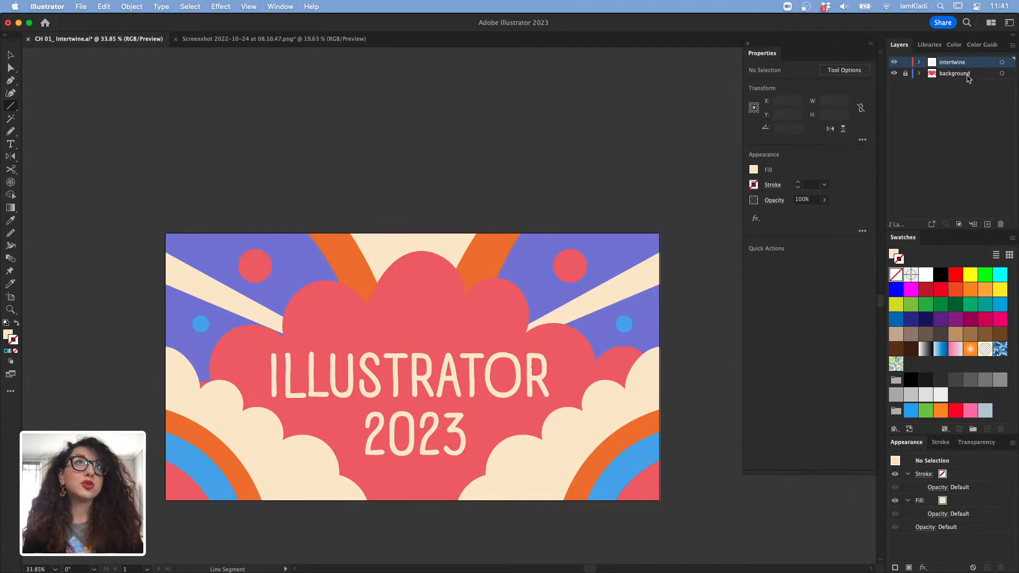
left_click(966, 76)
left_click(948, 63)
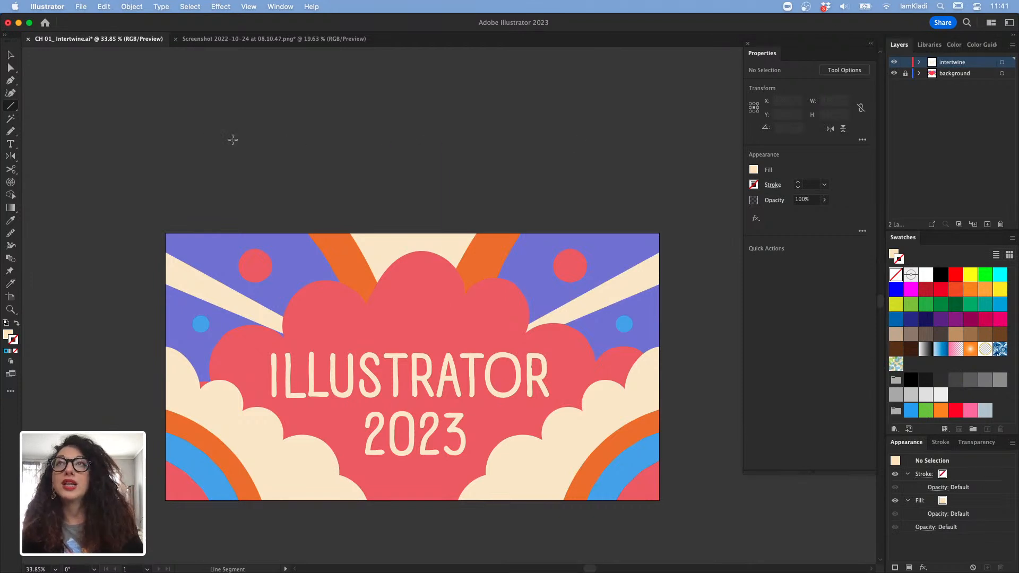
left_click_drag(160, 96, 557, 97)
left_click_drag(611, 68, 612, 218)
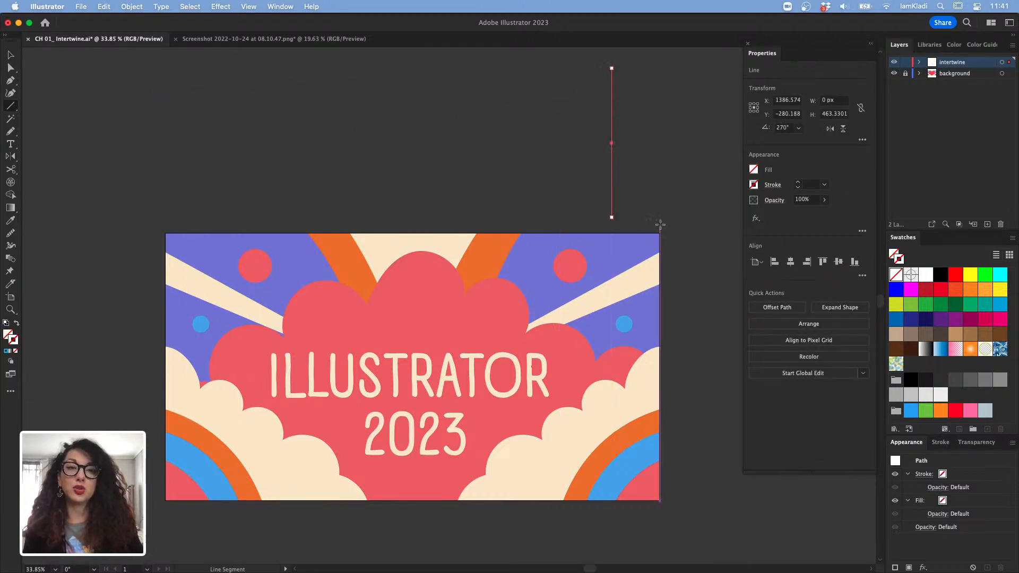
- Select both new lines and set their stroke weight to 11 pt
key("v")
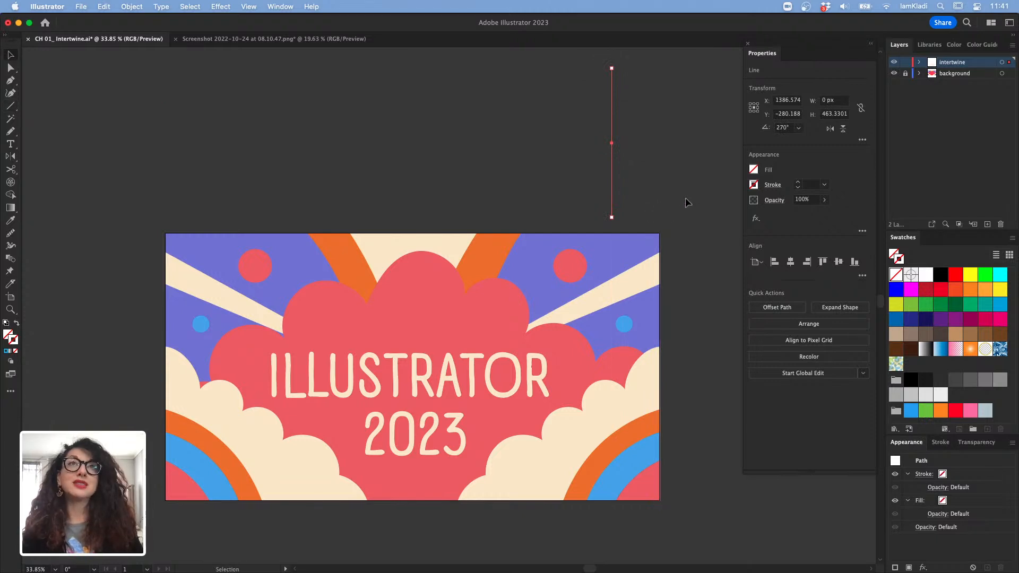
key("super+a")
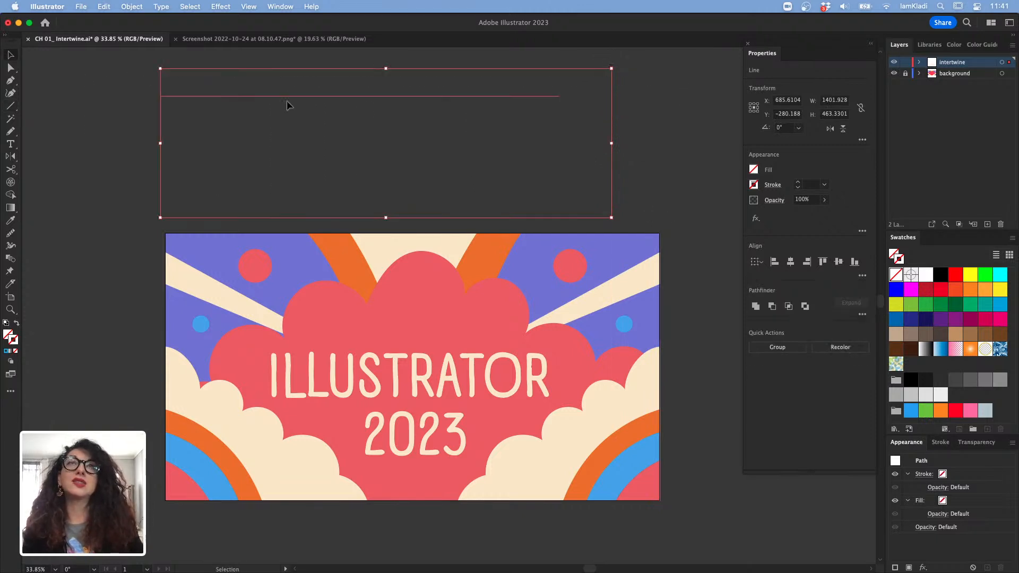
left_click(797, 183)
left_click(798, 183)
left_click(798, 183)
left_click(798, 183)
left_click(798, 183)
left_click(798, 183)
left_click(798, 182)
left_click(798, 182)
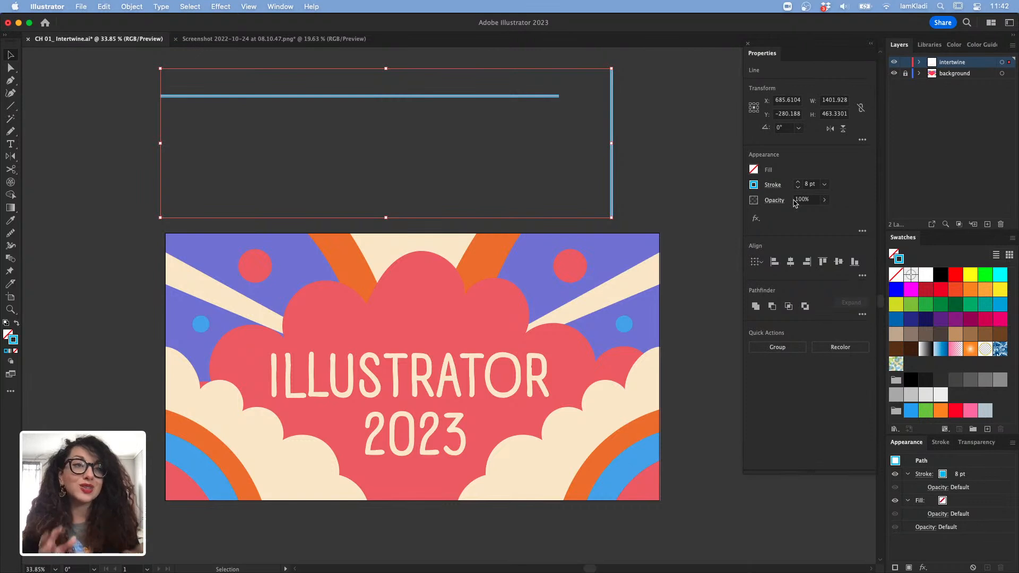
left_click(281, 6)
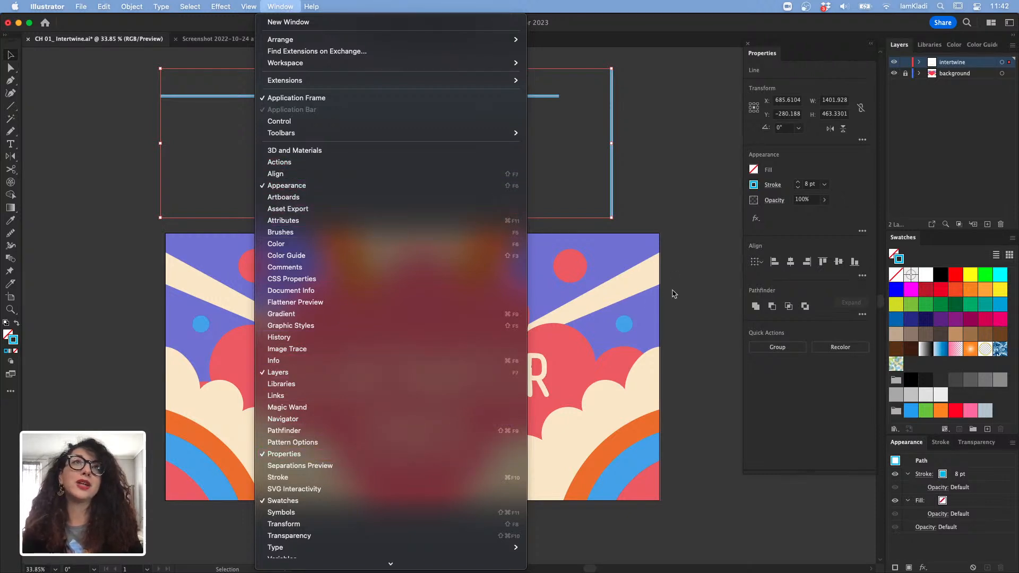
left_click(780, 241)
left_click(798, 181)
left_click(797, 182)
left_click(798, 182)
- Give both lines' strokes round caps and round corner joins
left_click(773, 185)
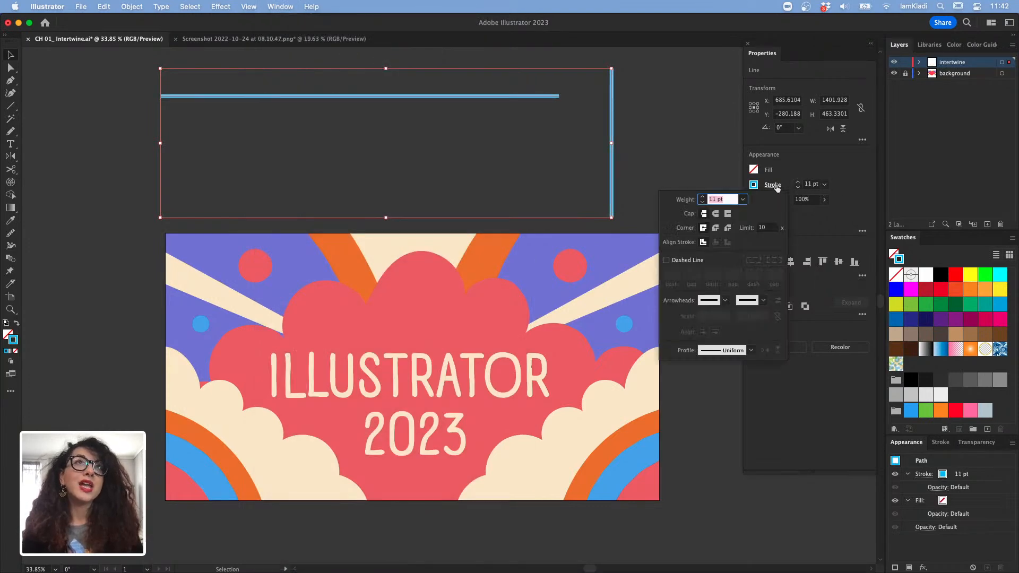
left_click(716, 214)
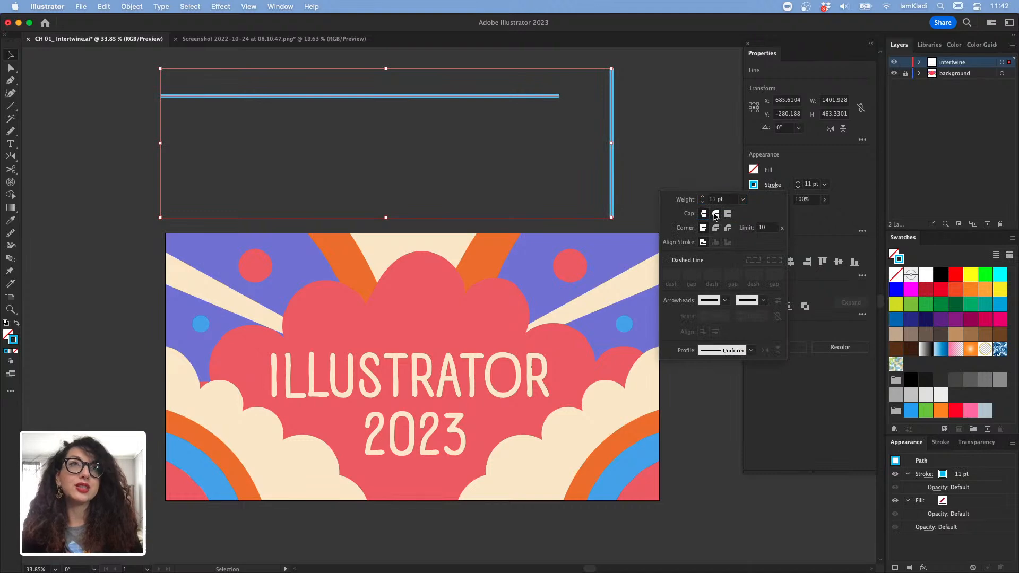
left_click(716, 228)
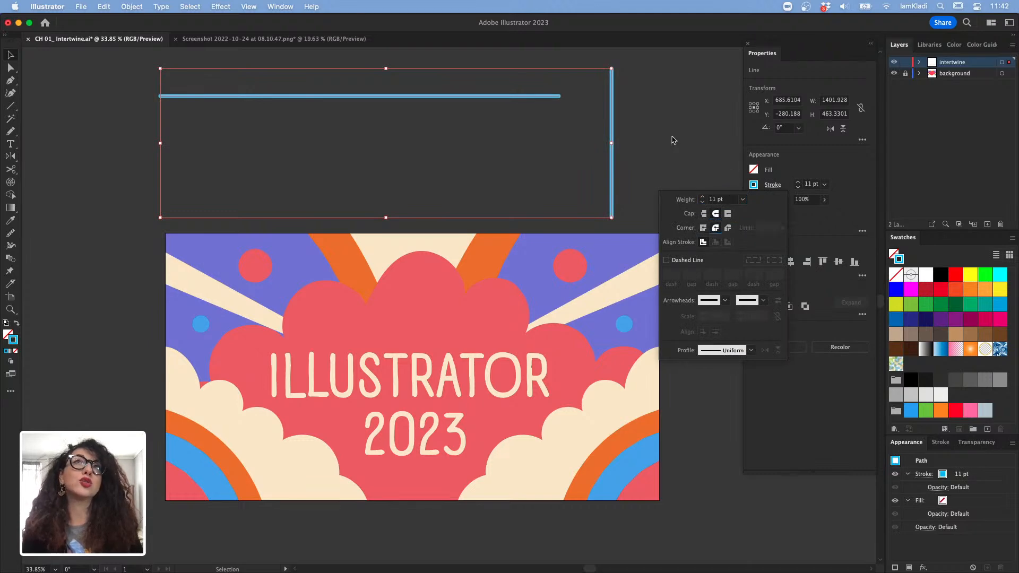
- Deselect the lines, detach the swatches into a floating window and enlarge it to show all the colours
left_click(633, 136)
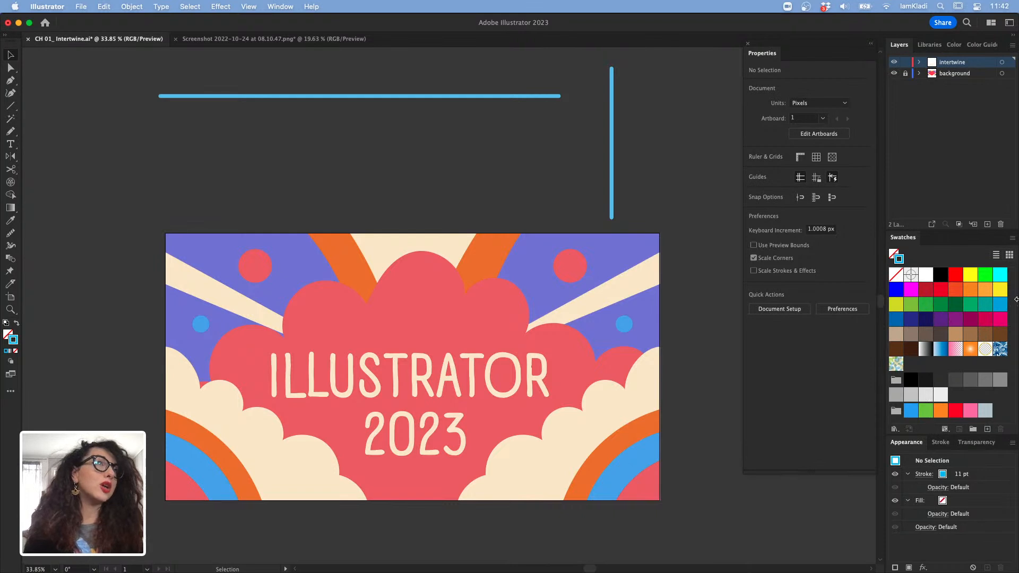
left_click_drag(902, 239, 682, 178)
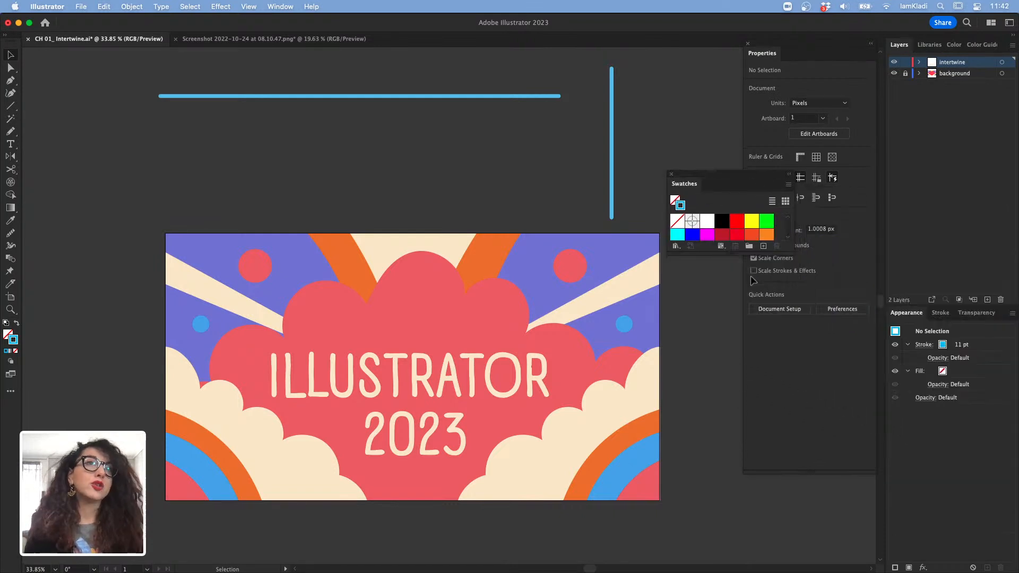
left_click_drag(733, 256, 732, 410)
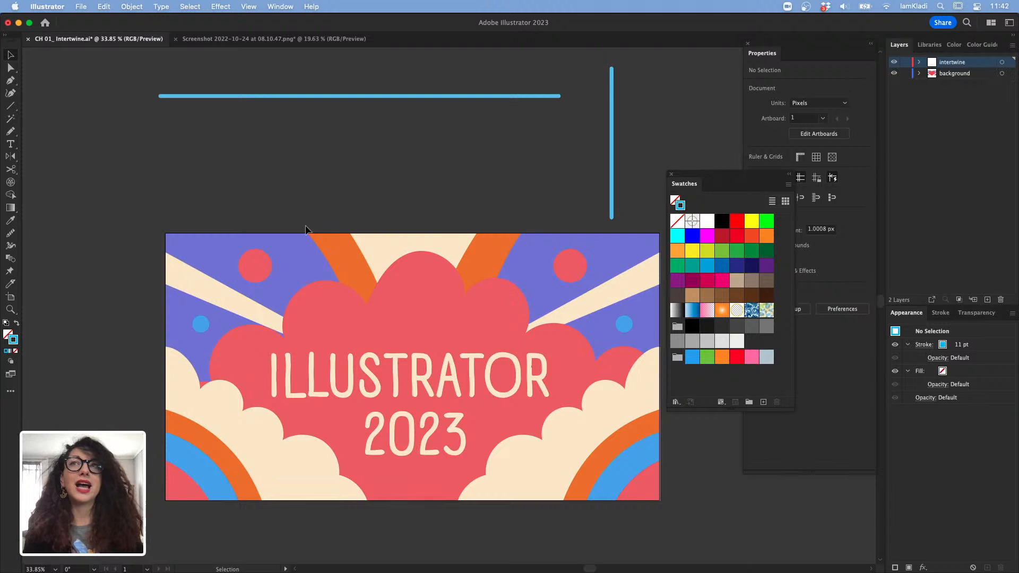
- Try to create a new colour group from the banner artwork
mouse_move(143, 231)
left_mouse_down()
mouse_move(539, 480)
mouse_move(629, 513)
mouse_move(653, 512)
left_mouse_up()
key("super+2")
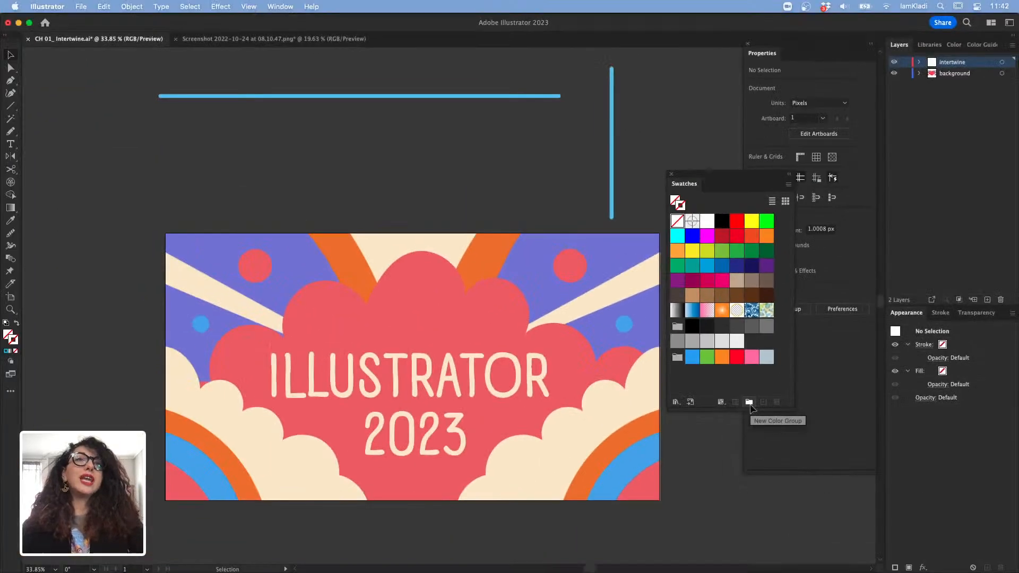
left_click(750, 404)
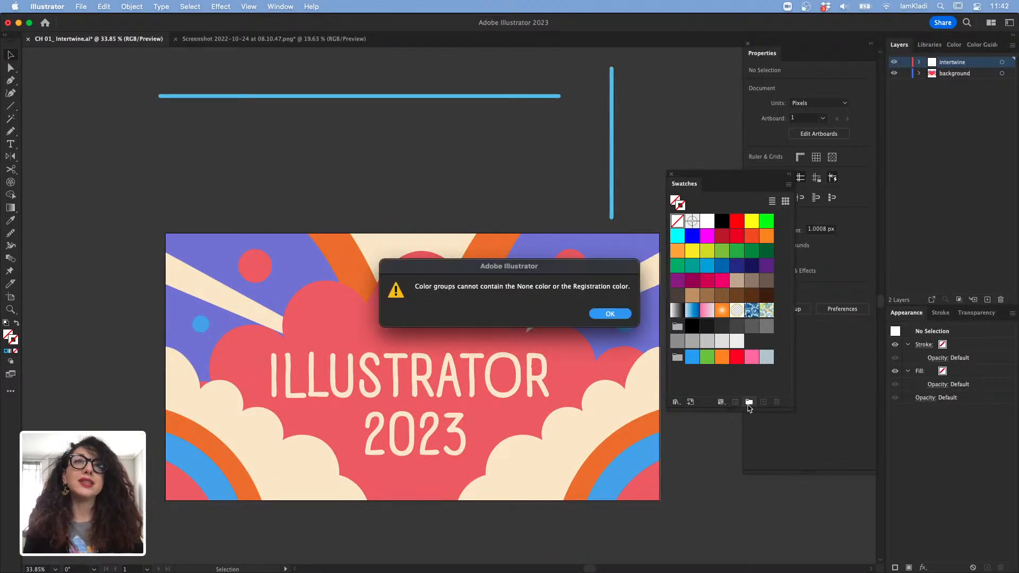
left_click(615, 314)
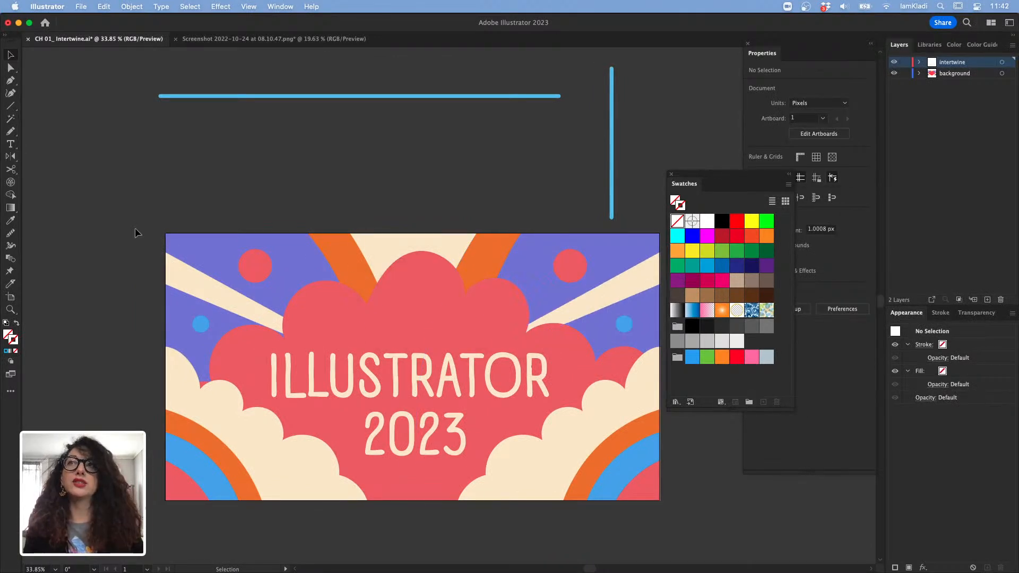
- Select the banner artwork and create a colour group named 2023 from its colours
key("super+a")
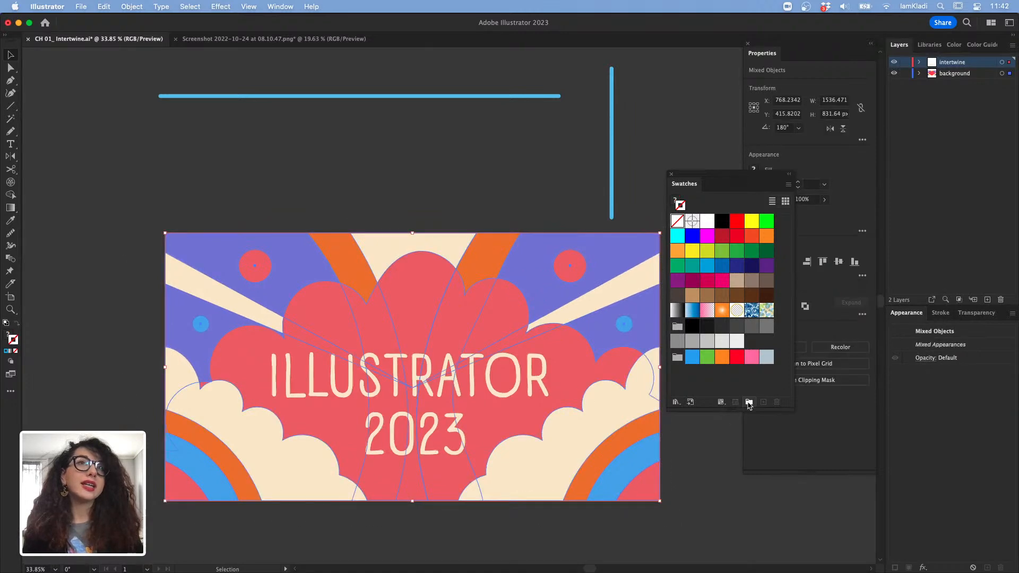
left_click(749, 404)
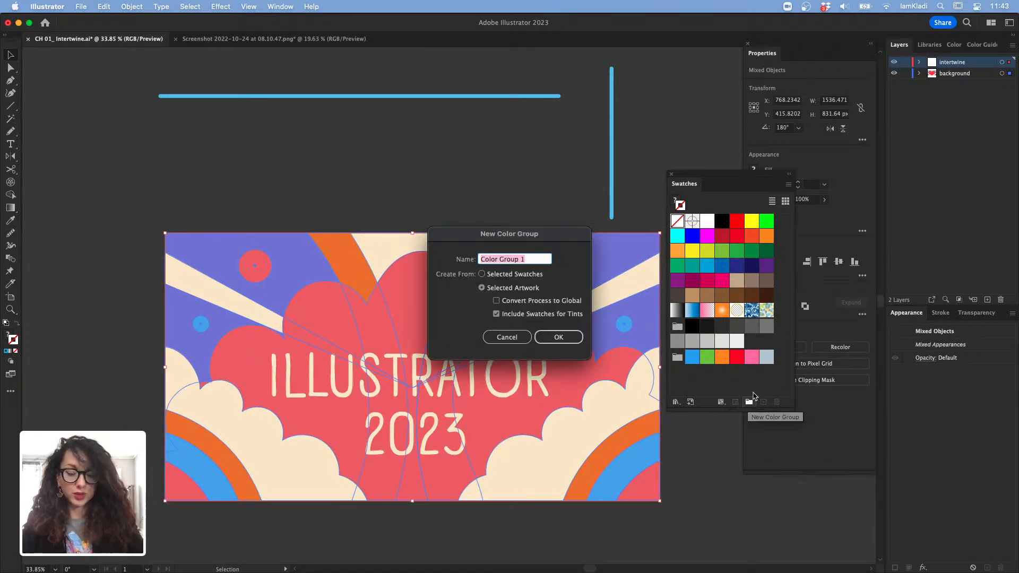
type("2023")
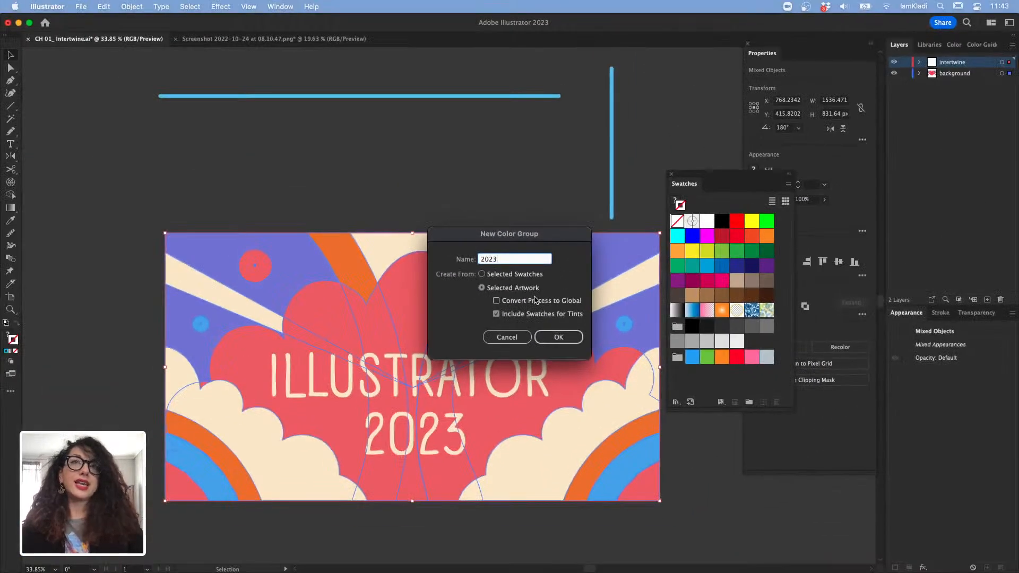
left_click(565, 336)
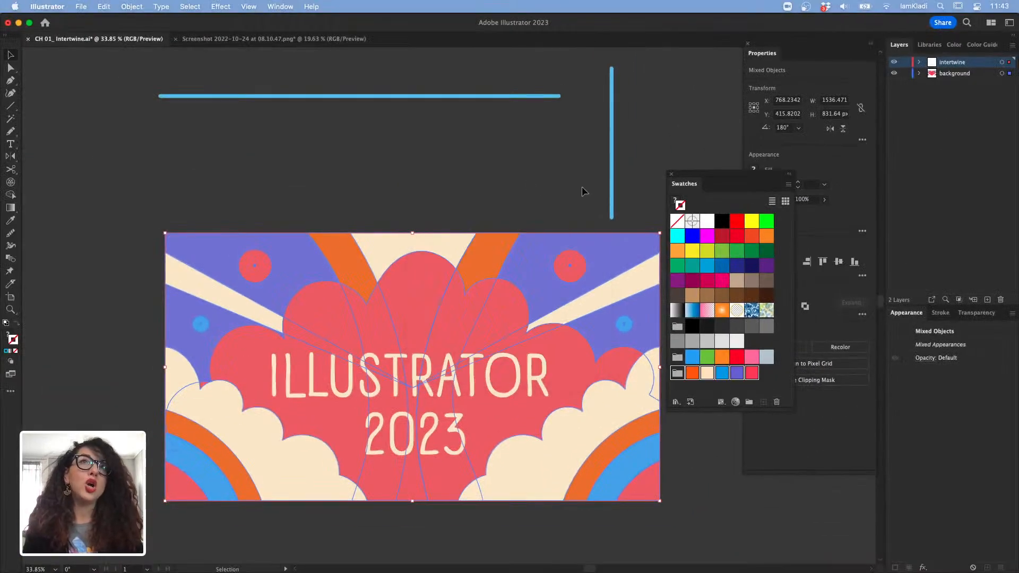
- Recolour the horizontal line's stroke with the purple swatch from the 2023 colour group
left_click(470, 96)
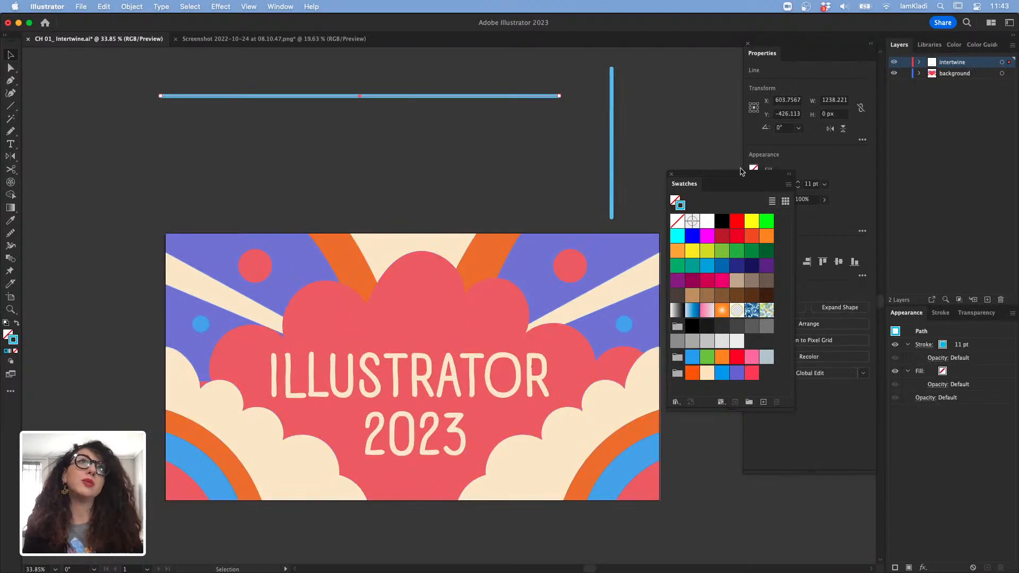
left_click(804, 169)
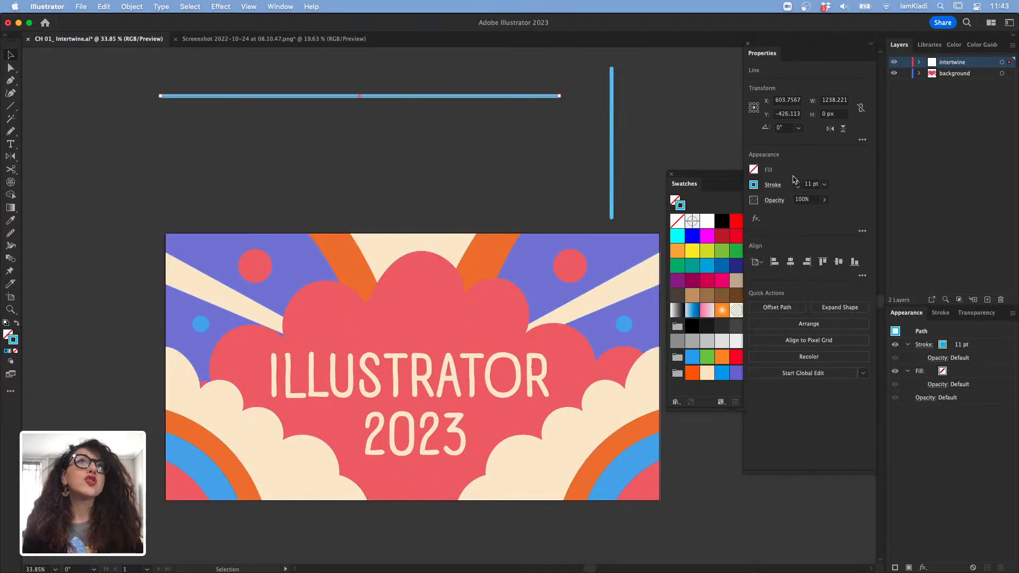
left_click(754, 185)
double_click(675, 271)
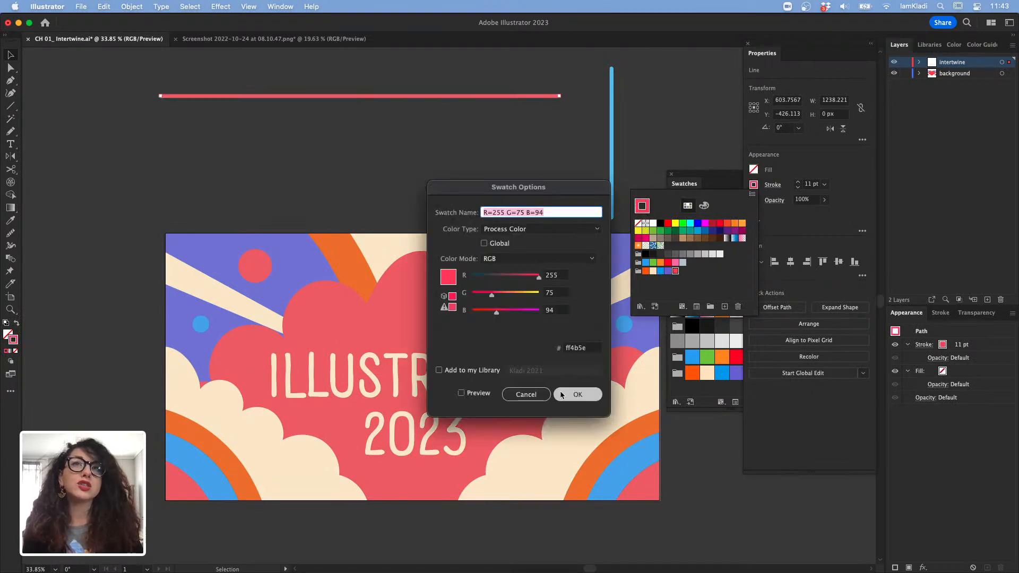
left_click(537, 395)
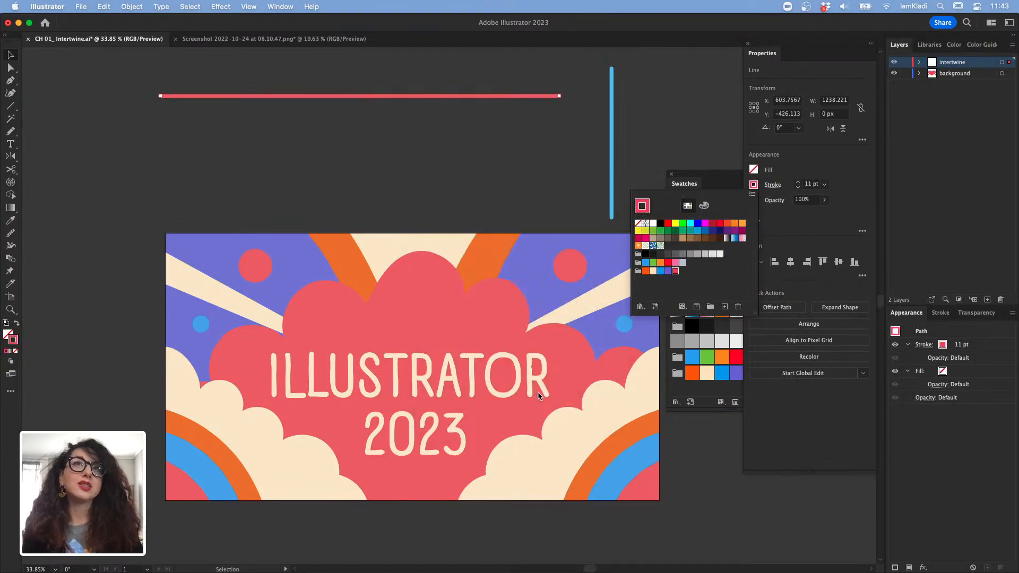
left_click(668, 271)
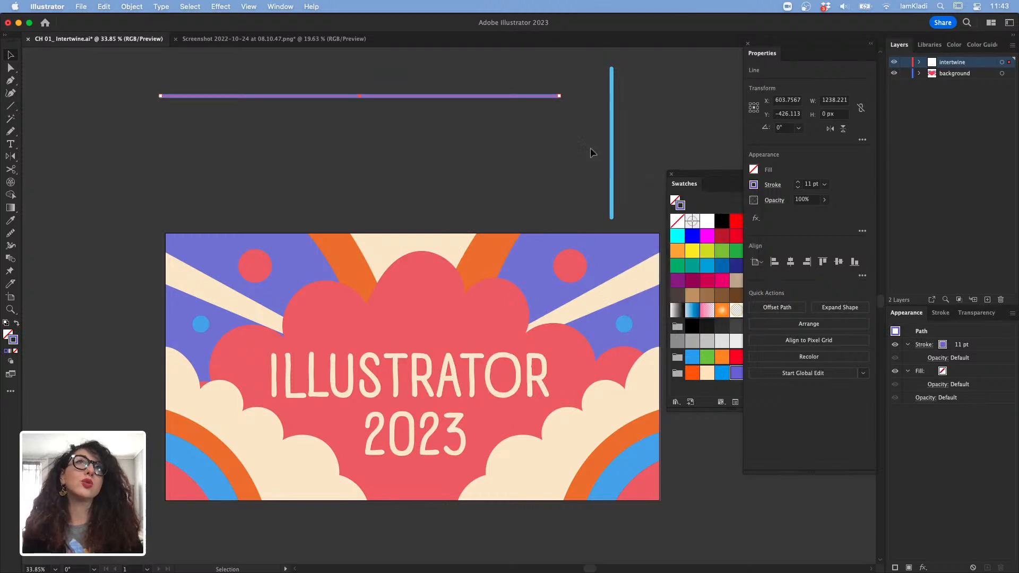
- Recolour the vertical line's stroke with the blue swatch from the 2023 colour group
left_click(611, 146)
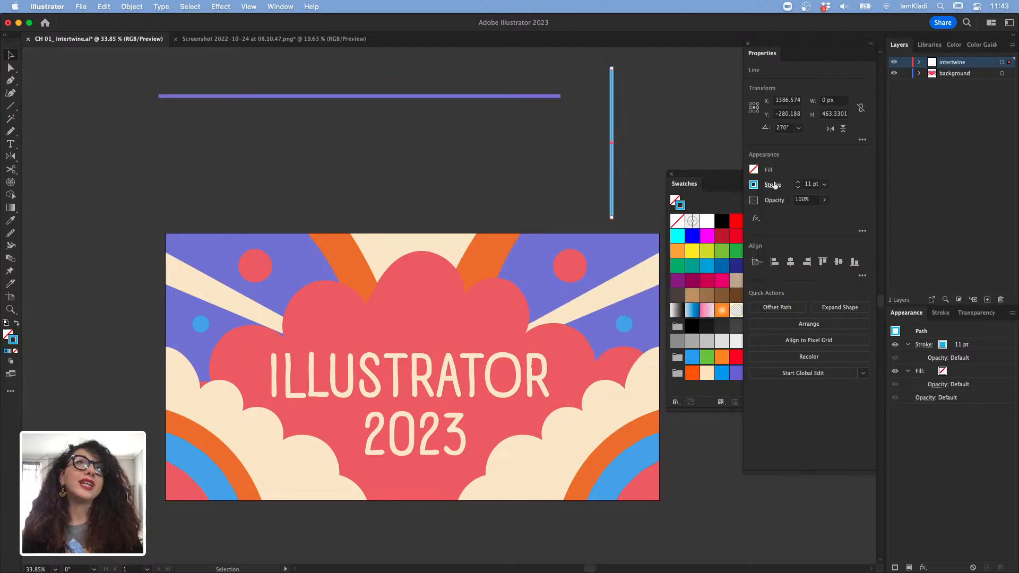
left_click(753, 185)
left_click(662, 271)
- Place the blue vertical line left of the purple line and duplicate both to get two vertical and three horizontal lines
mouse_move(611, 155)
left_mouse_down()
mouse_move(487, 168)
mouse_move(118, 170)
left_mouse_up()
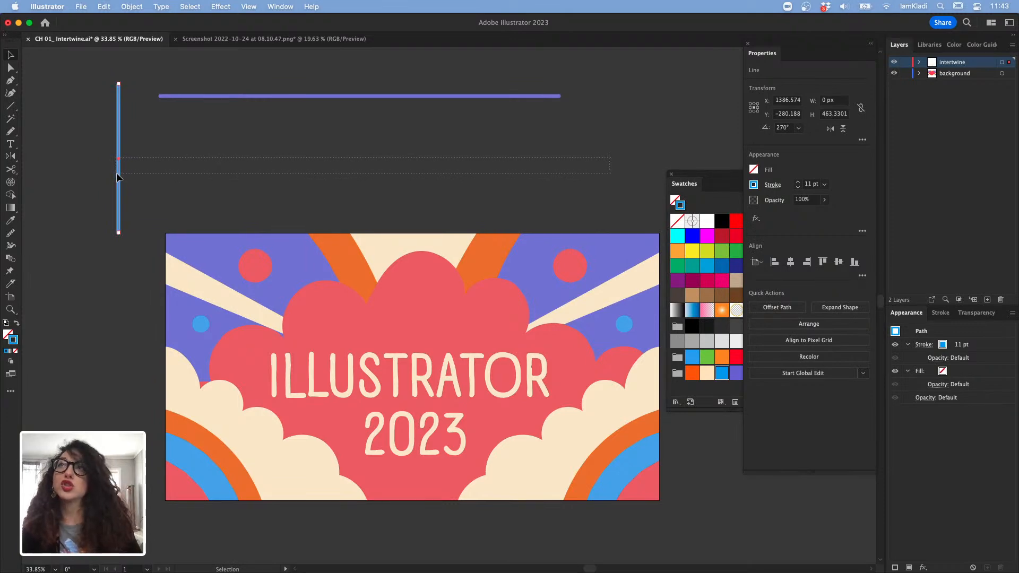
left_click(133, 175)
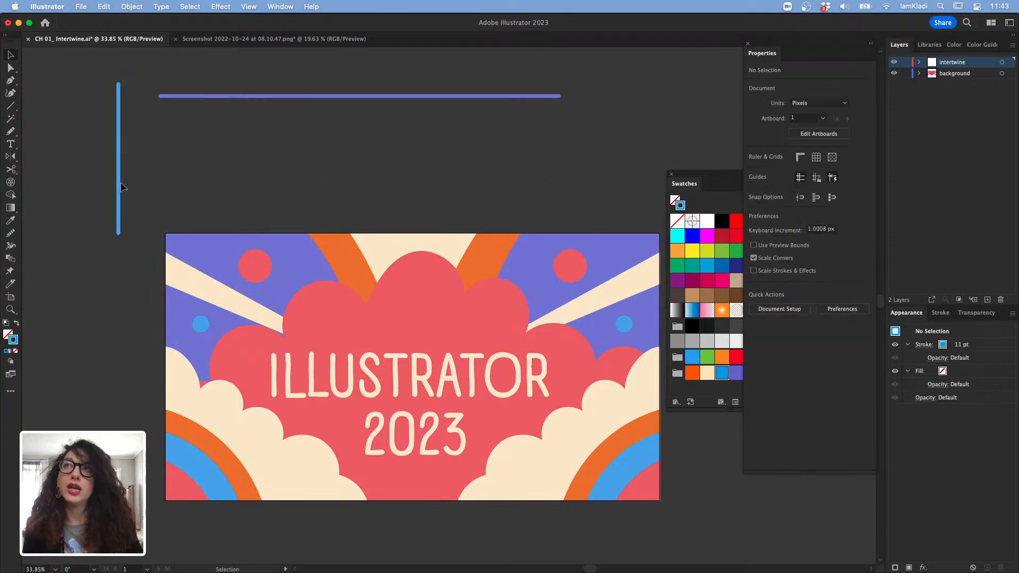
left_click_drag(121, 184, 93, 186)
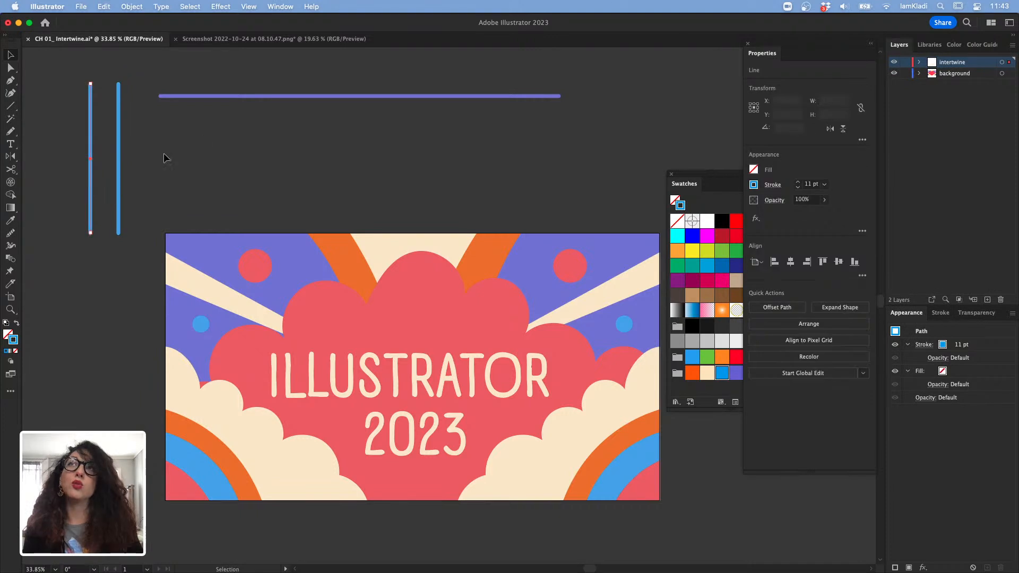
left_click_drag(250, 97, 256, 159)
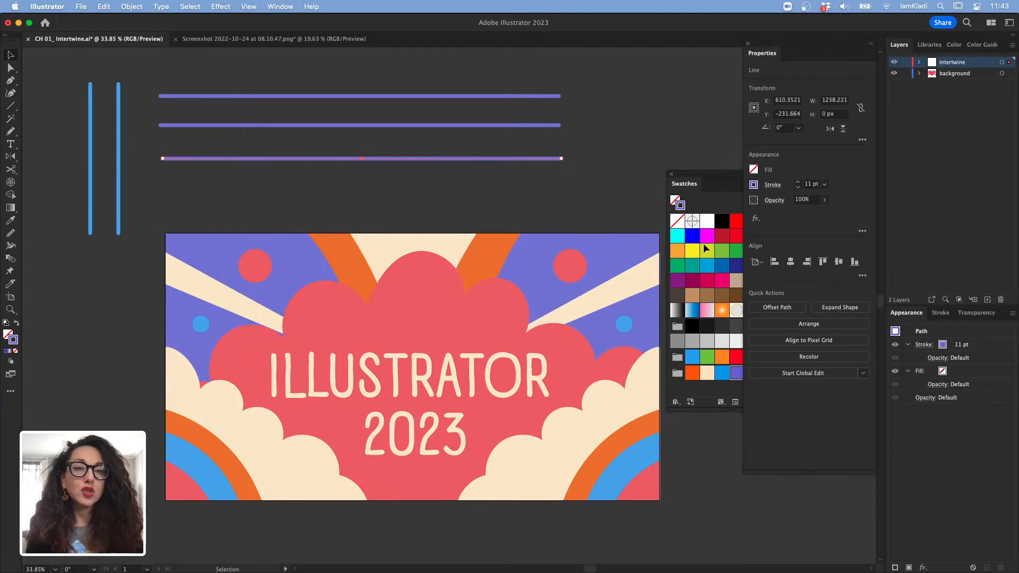
- Recolour the lowest horizontal line orange, the middle one cream and the vertical line nearest them coral red
left_click(712, 375)
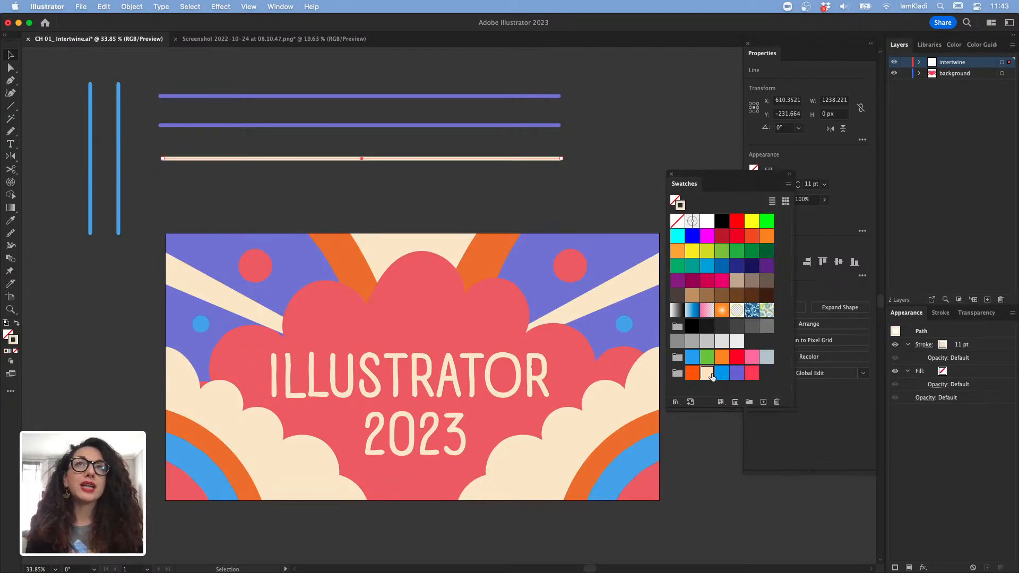
left_click(722, 357)
left_click(546, 126)
left_click(707, 374)
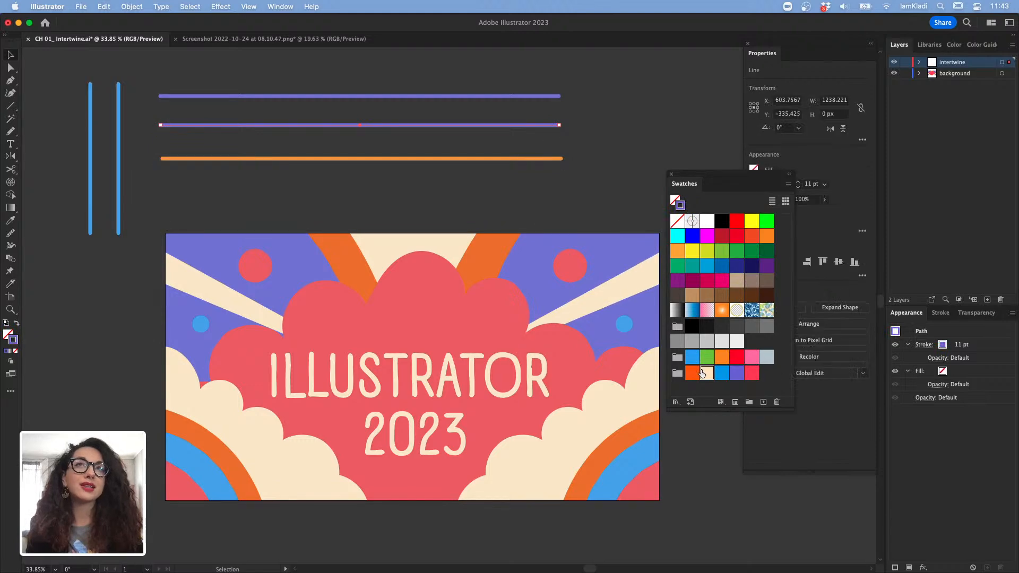
left_click(120, 193)
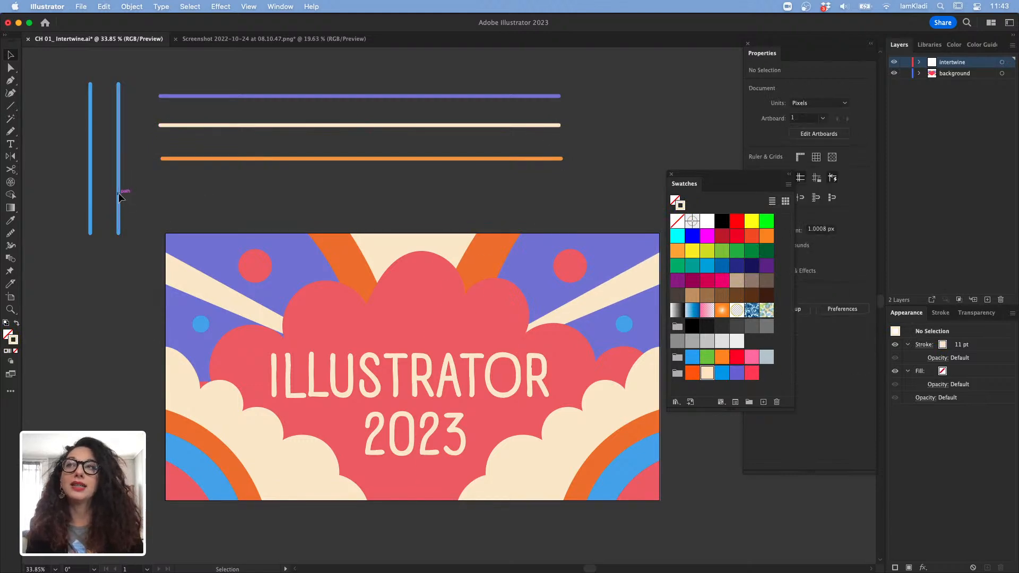
left_click(744, 374)
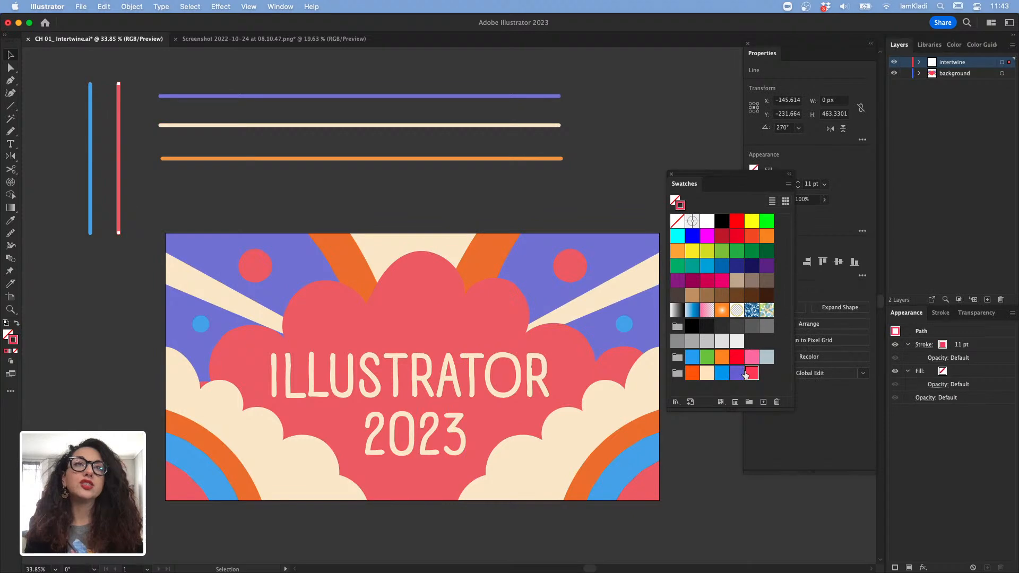
- Move the three horizontal lines together further up, away from the banner
left_click_drag(315, 219, 400, 352)
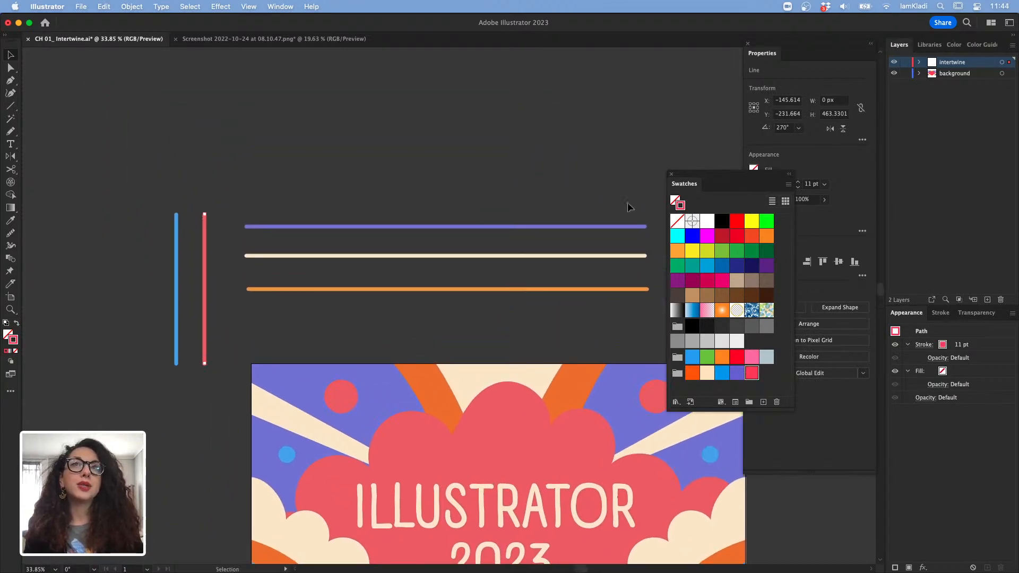
left_click_drag(296, 225, 358, 292)
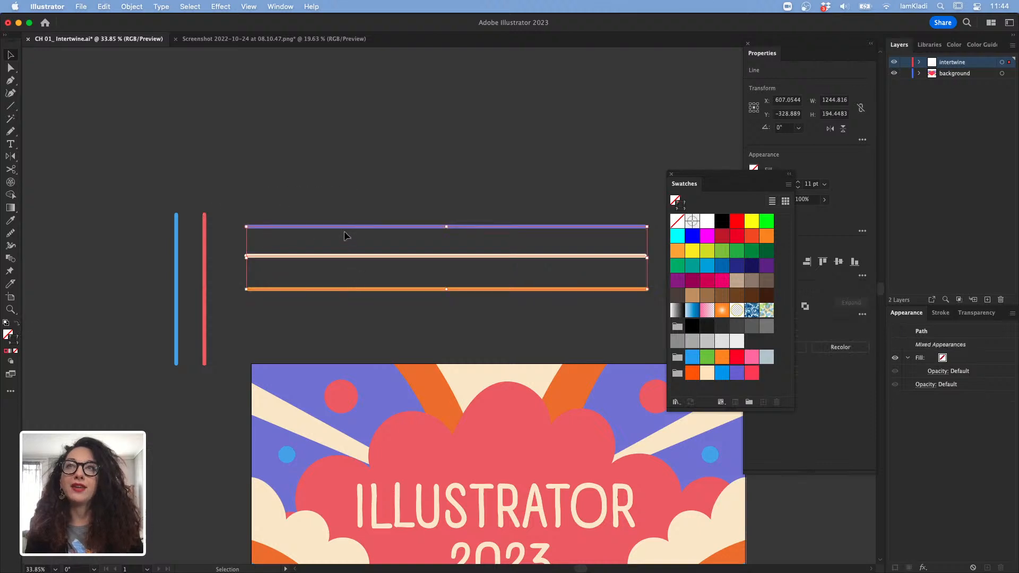
left_click_drag(349, 225, 359, 138)
left_click(205, 271)
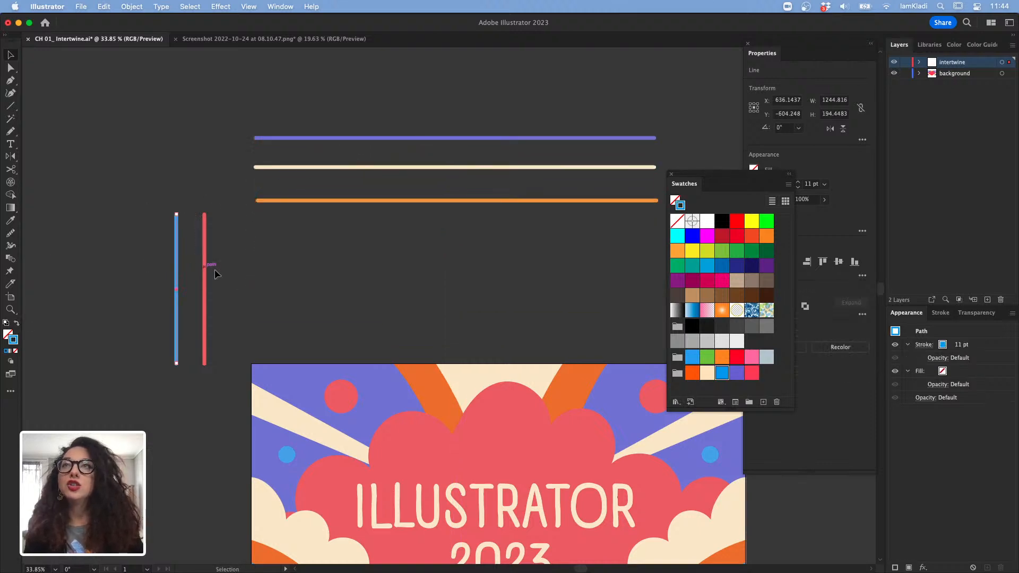
mouse_move(223, 278)
left_mouse_down()
mouse_move(170, 261)
mouse_move(208, 275)
left_mouse_up()
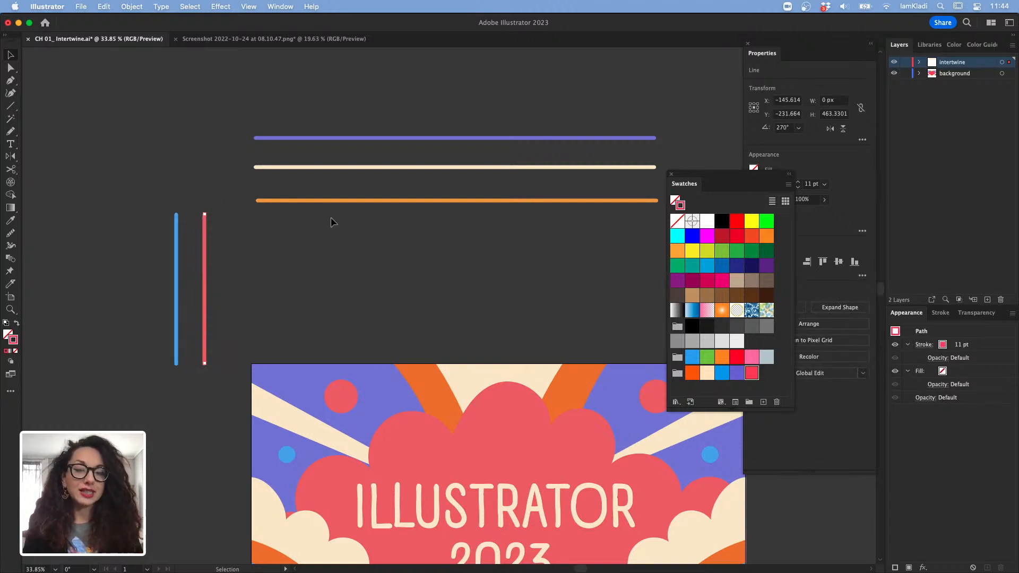
- Apply a Zig Zag effect to all five lines with a size of 26 px, 11 ridges per segment and smooth points
left_click_drag(163, 119, 338, 243)
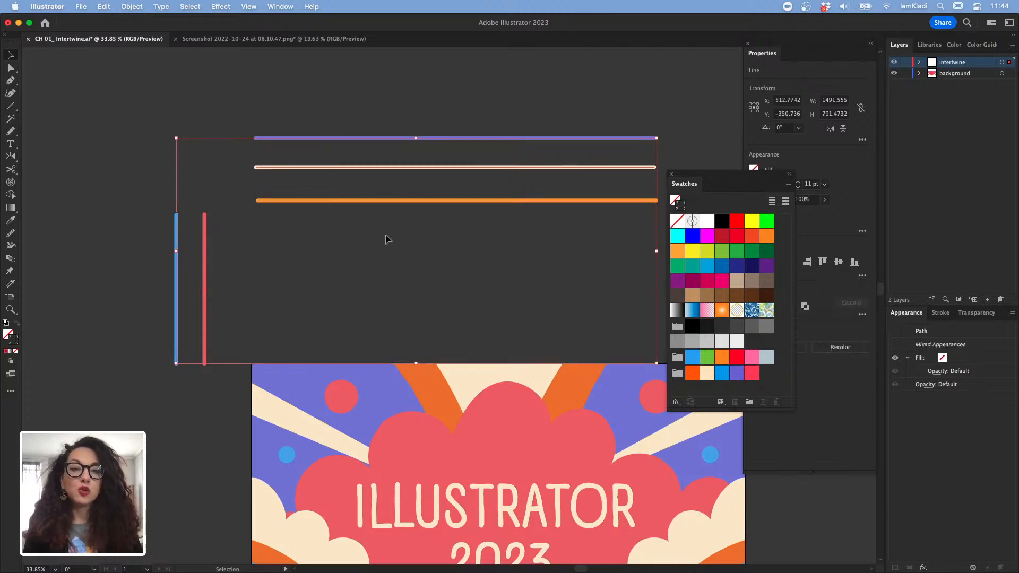
key("space")
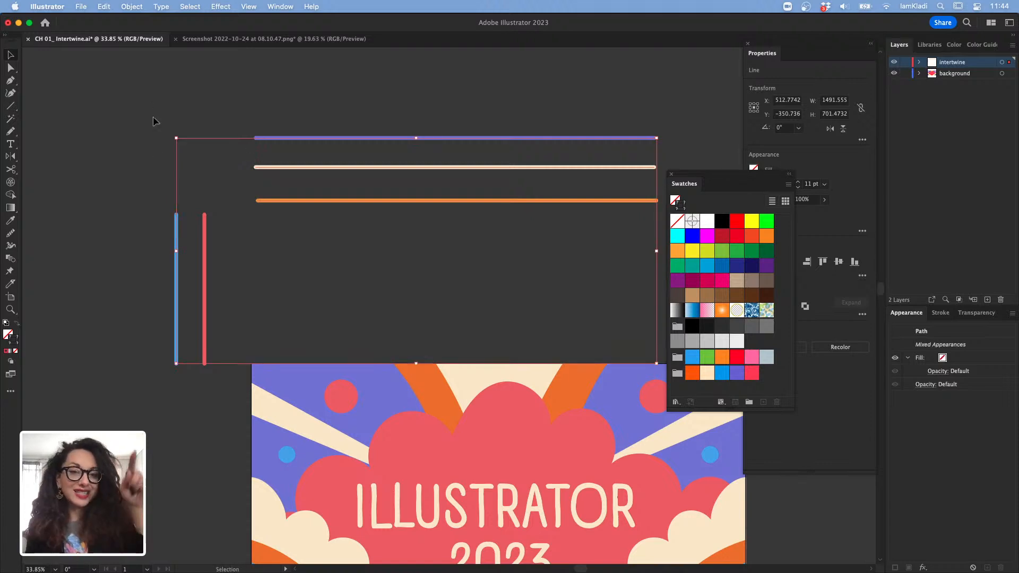
left_click(220, 7)
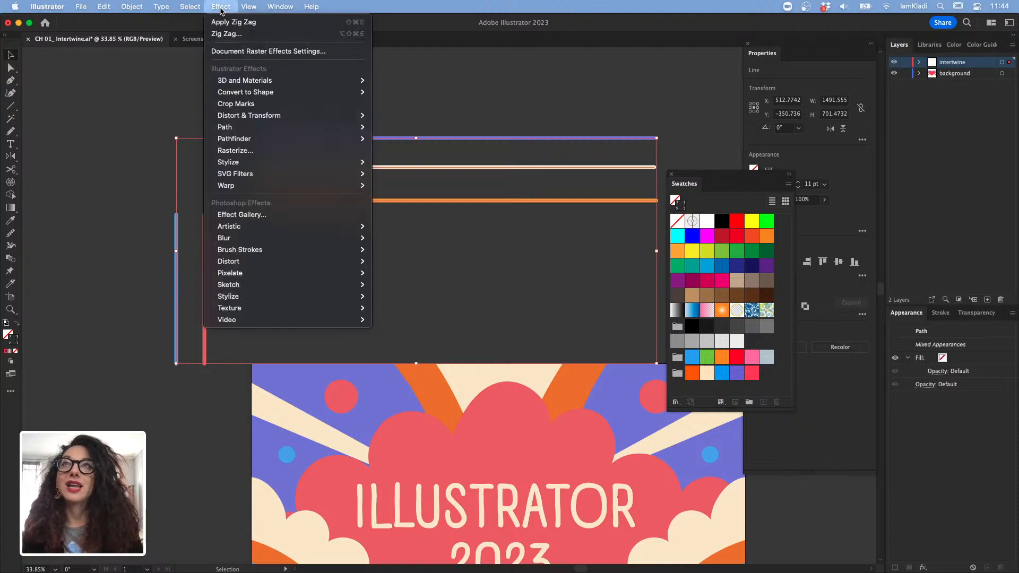
mouse_move(295, 116)
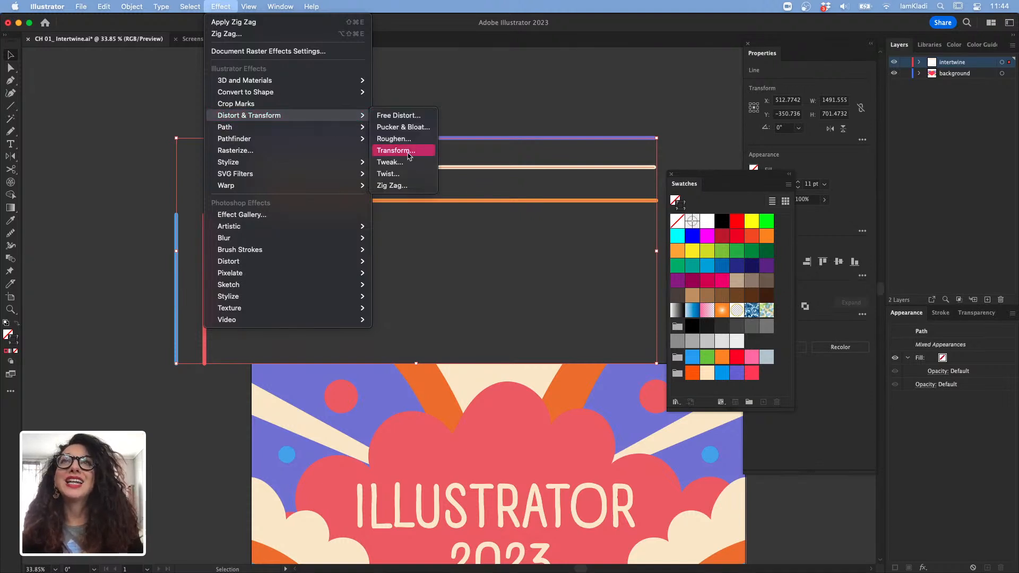
left_click(411, 185)
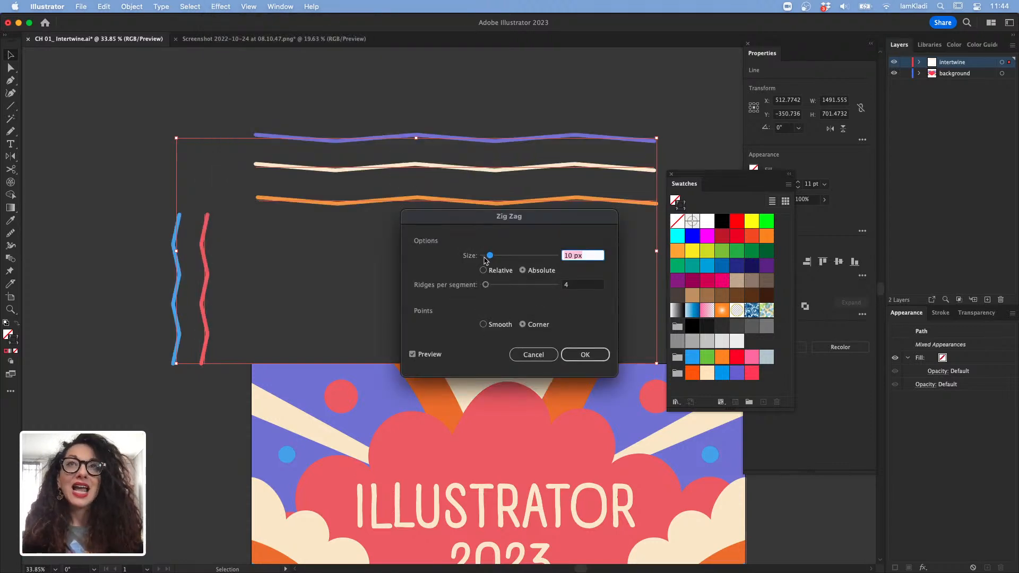
left_click_drag(490, 257, 502, 260)
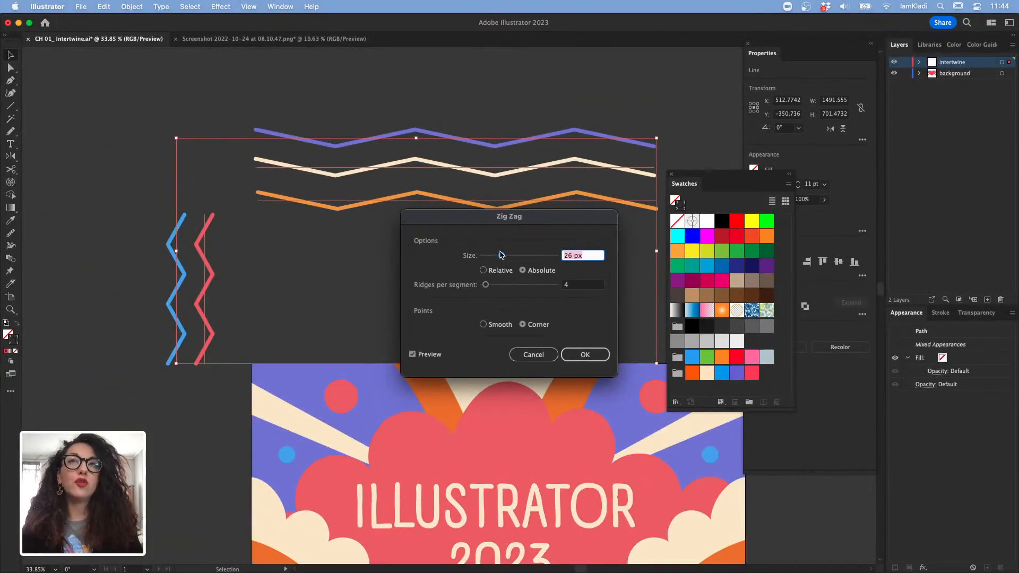
left_click_drag(485, 285, 494, 289)
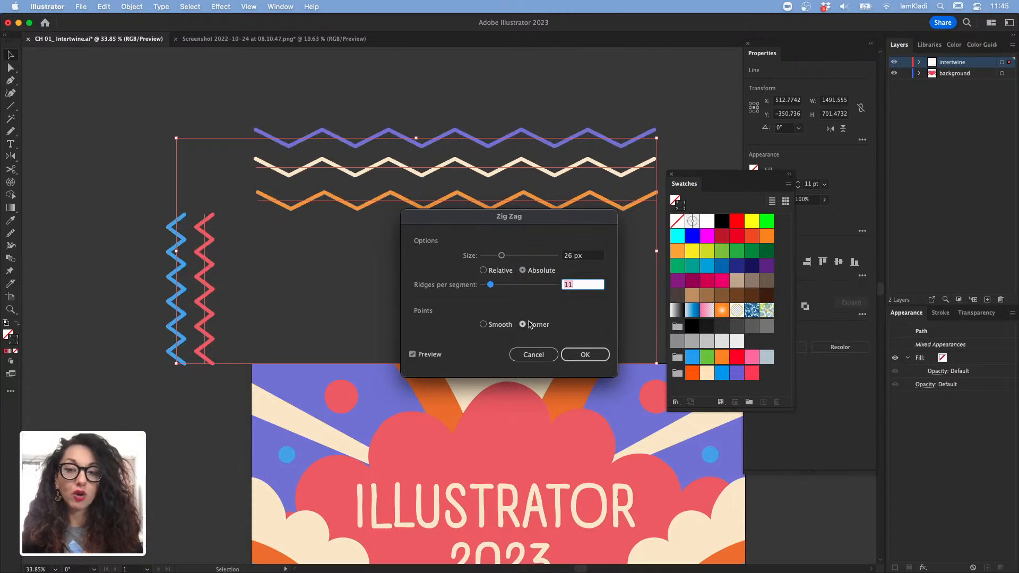
left_click(492, 325)
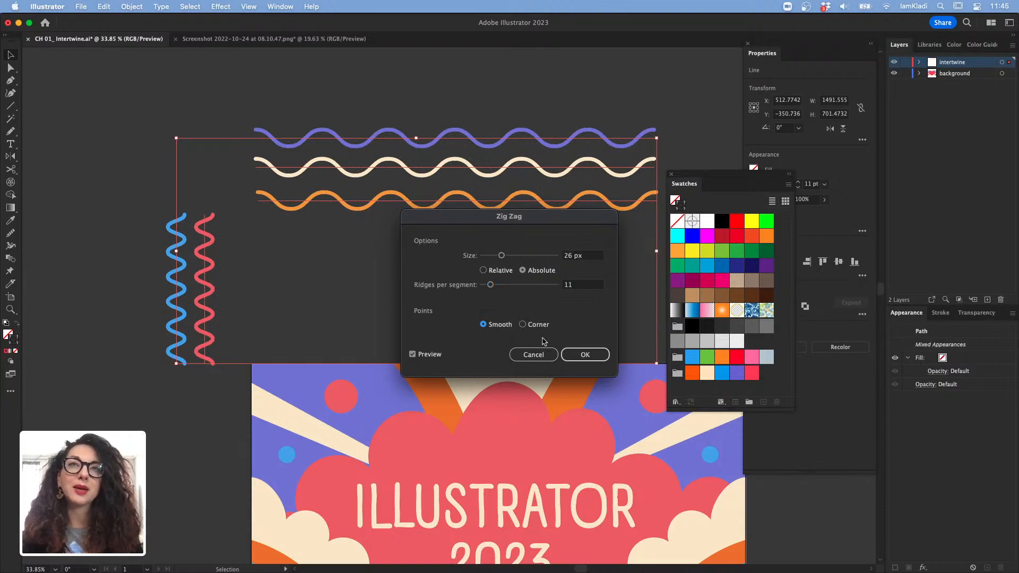
left_click(594, 356)
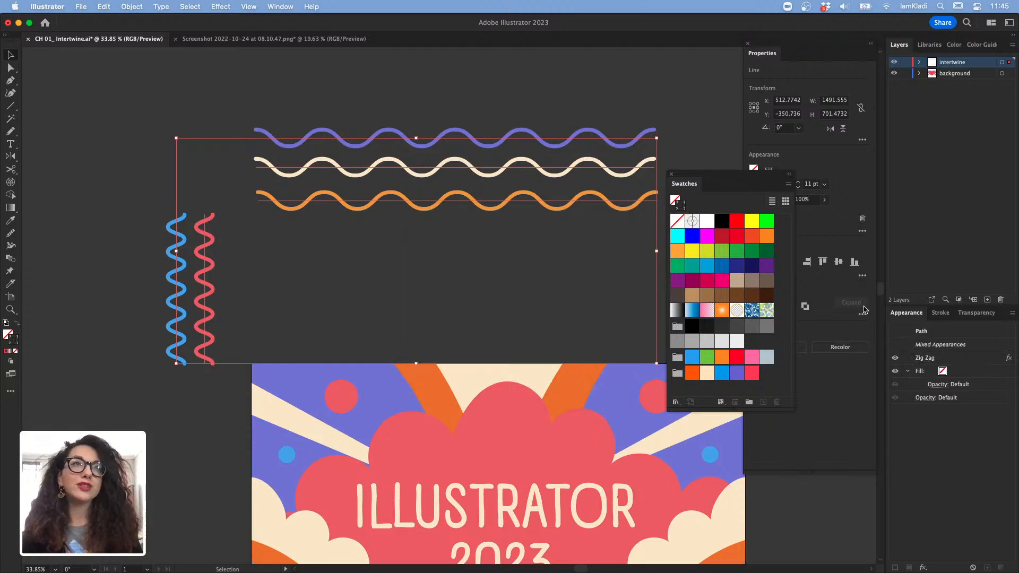
- Float the Appearance panel over the canvas, lengthen it, and dock the Swatches panel beside the Layers and Color panels
left_click_drag(897, 317, 532, 248)
left_click_drag(692, 183, 979, 45)
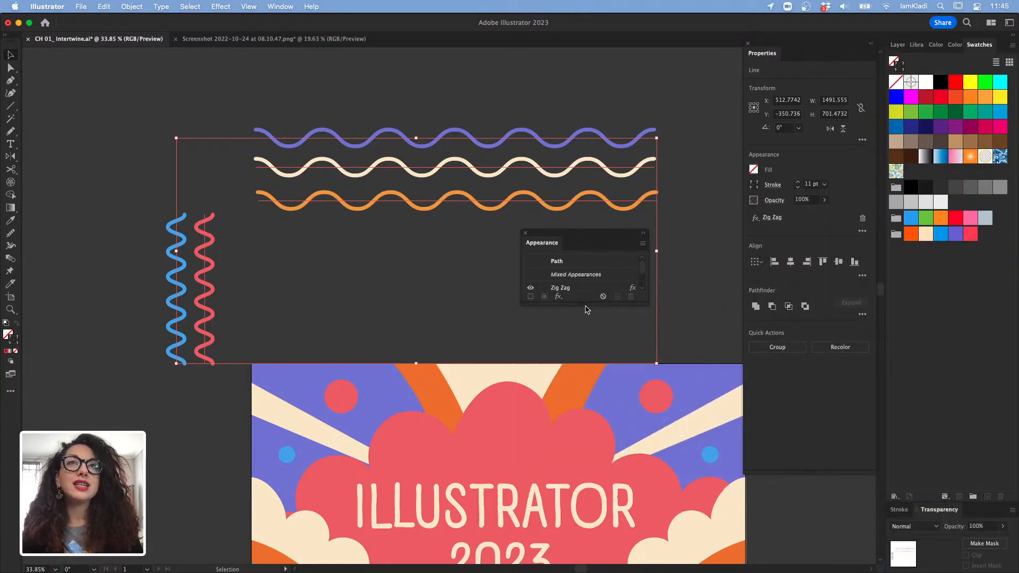
left_click_drag(586, 305, 581, 448)
- Toggle the Zig Zag effect's visibility off and on, move the Appearance panel aside and check the orange wavy line's appearance
left_click(531, 289)
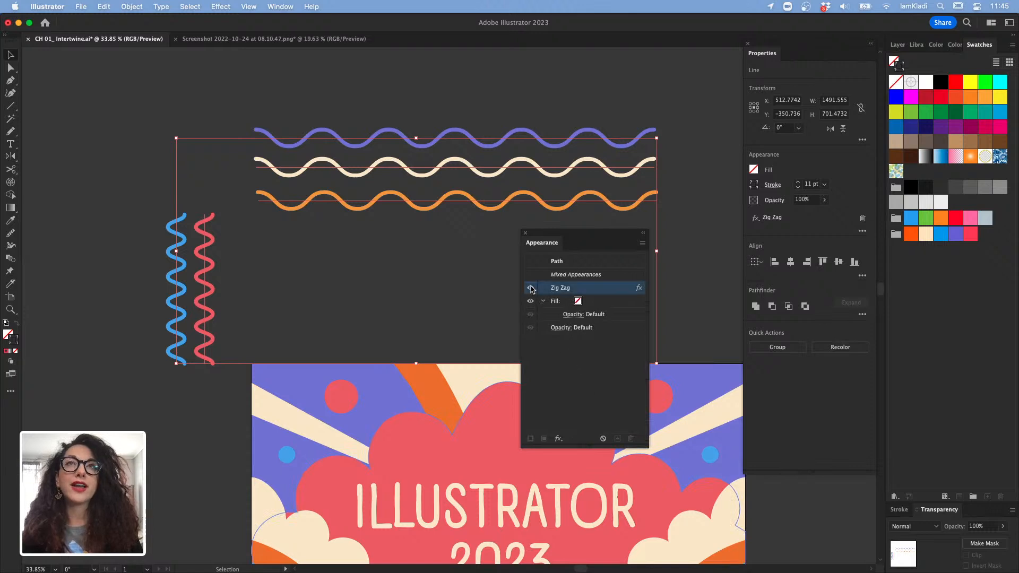
left_click(531, 289)
left_click(531, 289)
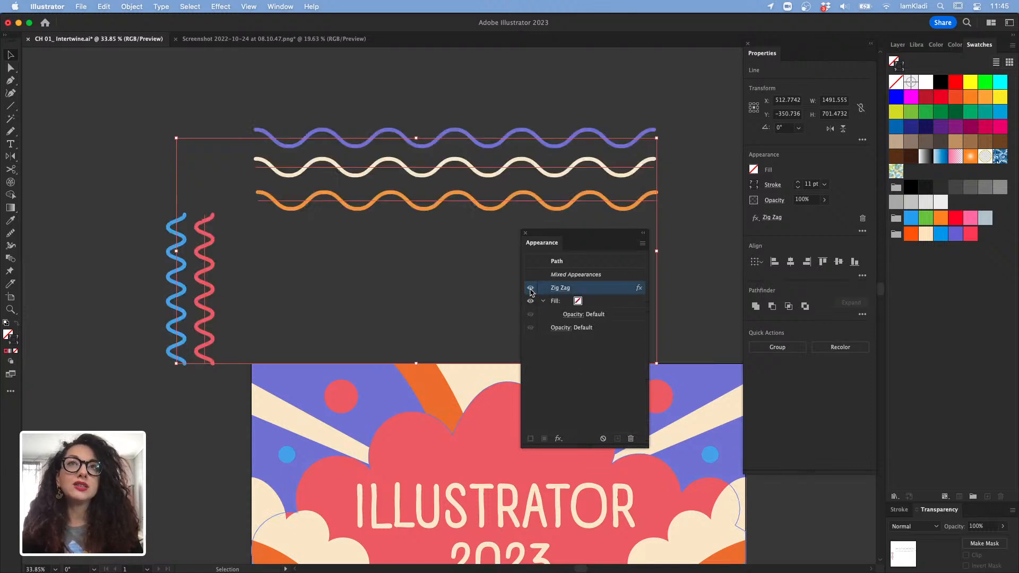
left_click_drag(592, 245, 826, 258)
left_click(720, 257)
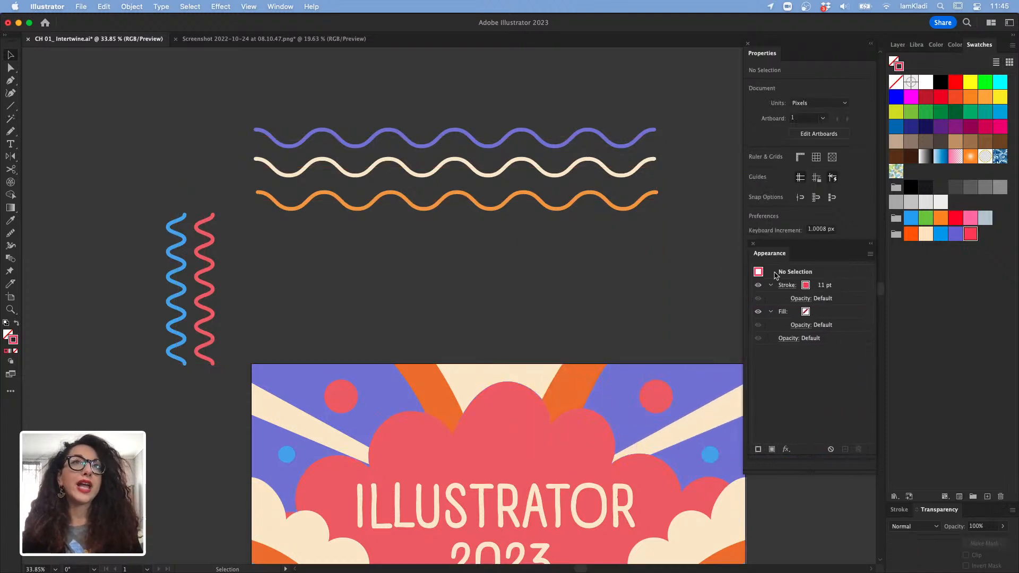
double_click(472, 206)
double_click(474, 215)
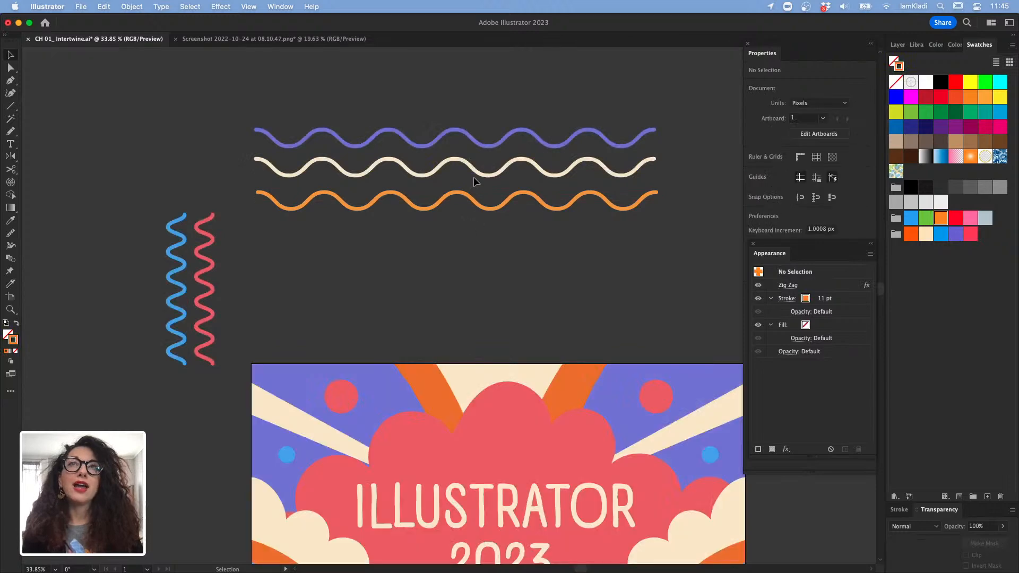
- Move the cream wavy line below the orange one and set its rotation to 90°
left_click_drag(480, 178, 481, 255)
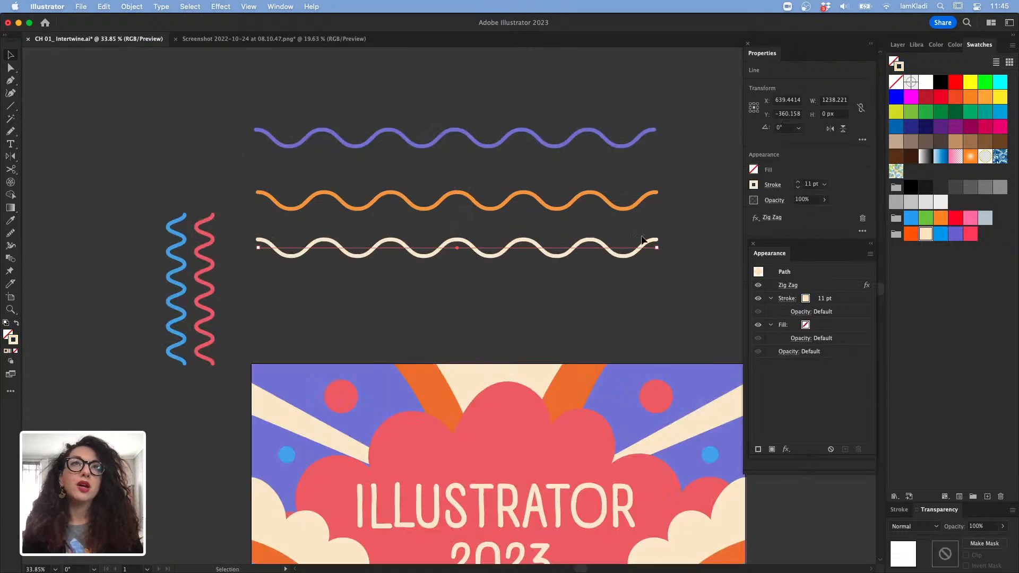
left_click(780, 127)
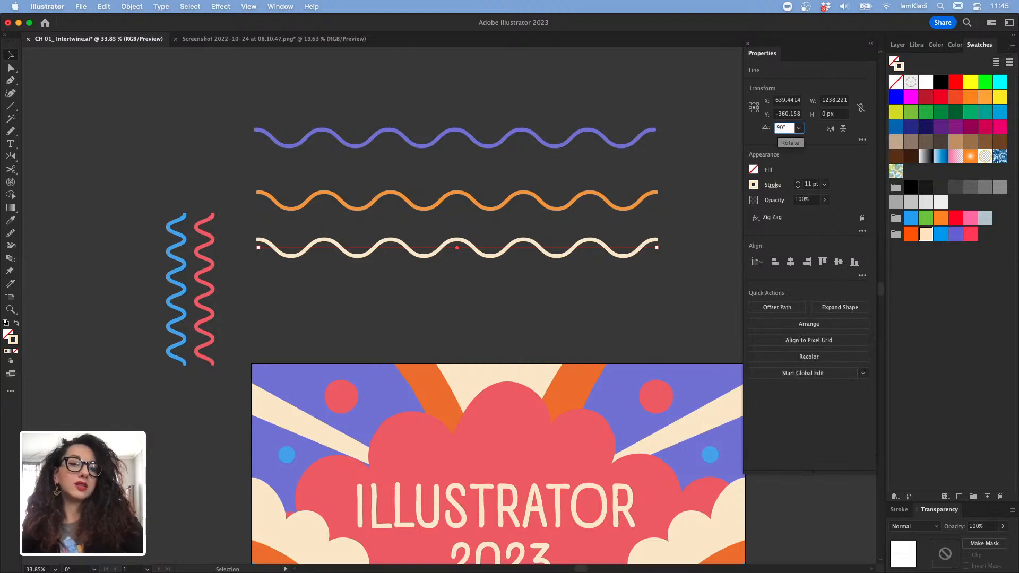
key("Return")
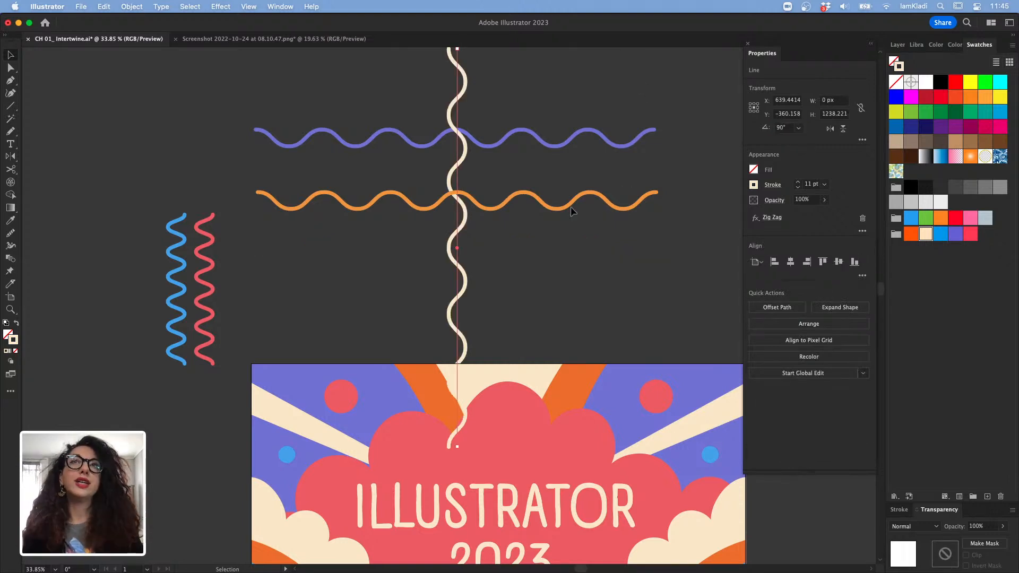
left_click(519, 169)
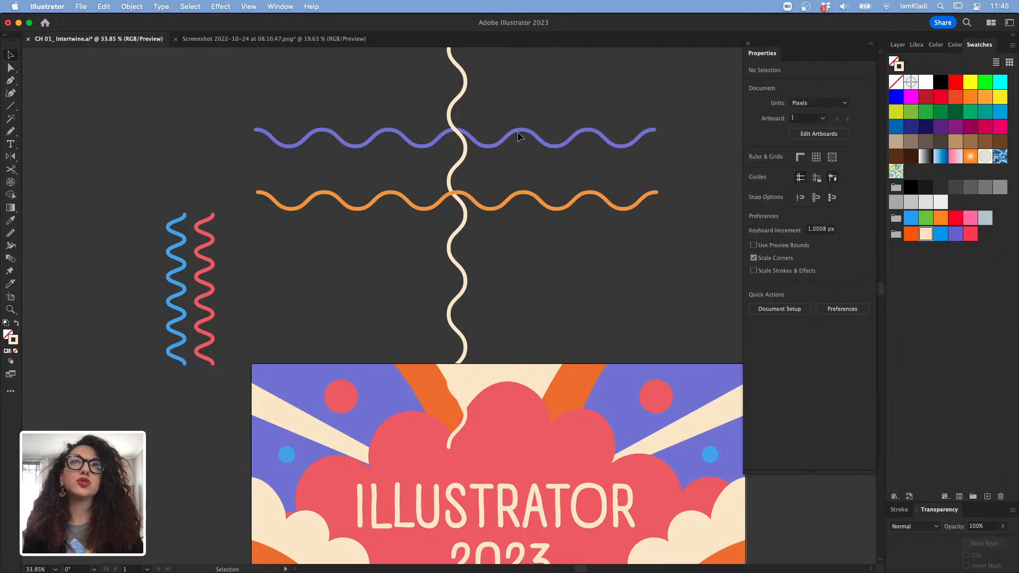
- Duplicate the purple wavy line twice further down and rotate one copy 30° so it crosses the others diagonally
left_click(507, 139)
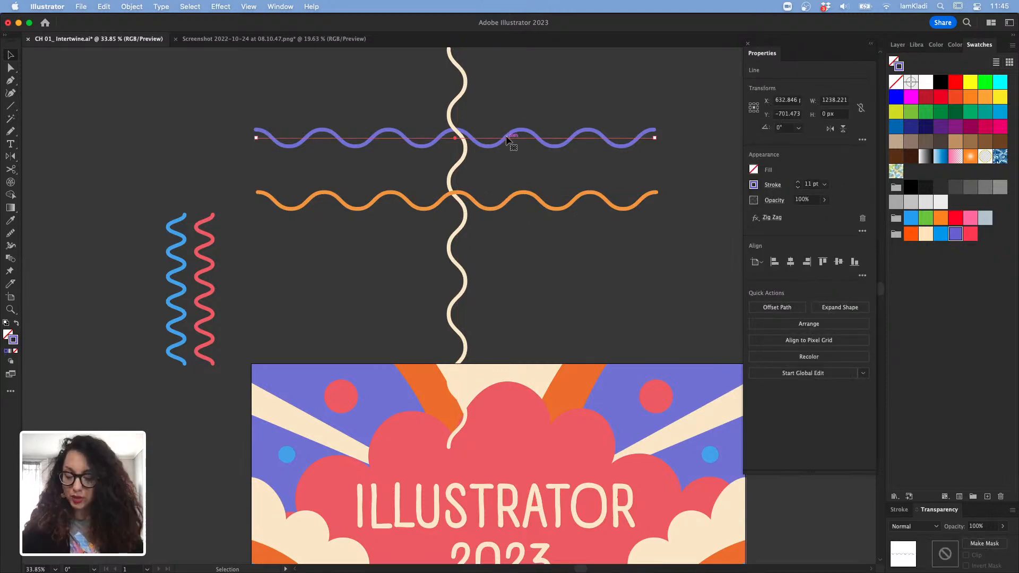
left_click_drag(507, 140, 512, 286)
mouse_move(664, 281)
left_mouse_down()
mouse_move(673, 277)
mouse_move(635, 183)
left_mouse_up()
left_click_drag(564, 232, 542, 165)
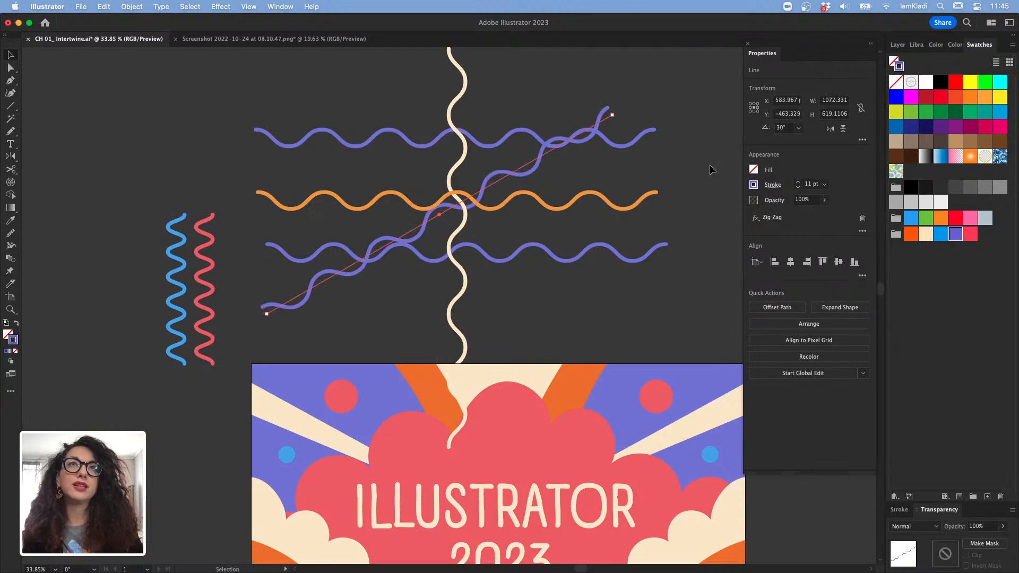
- Recolour the diagonal line's stroke with the deep orange swatch and the uppermost horizontal line's stroke with the coral red swatch
left_click(911, 234)
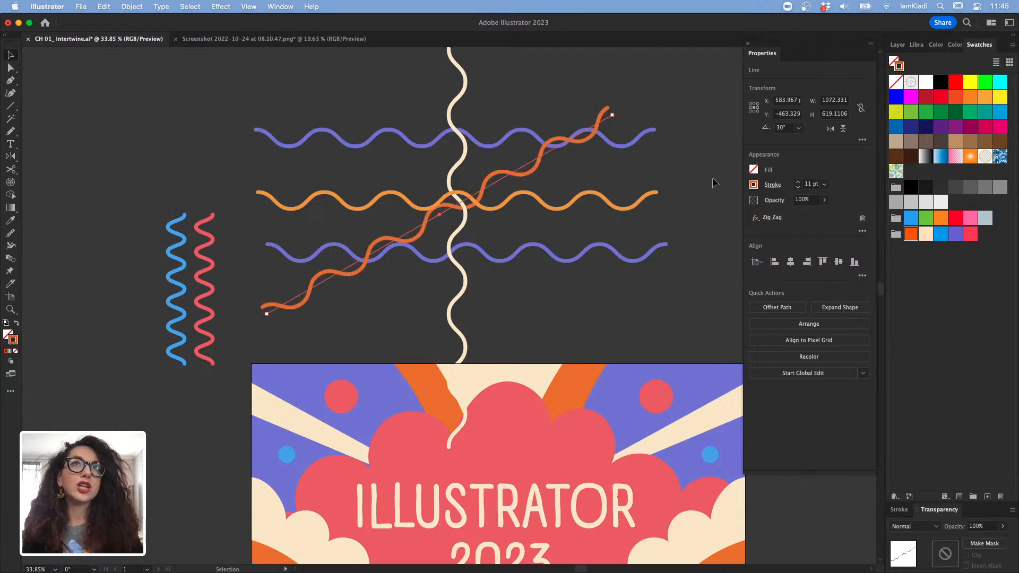
left_click(623, 145)
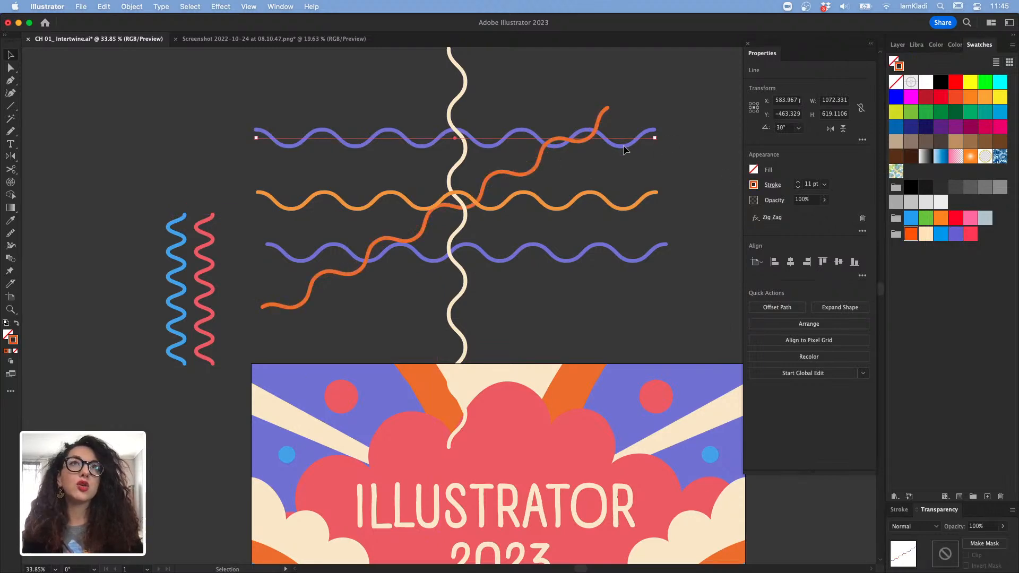
left_click(972, 234)
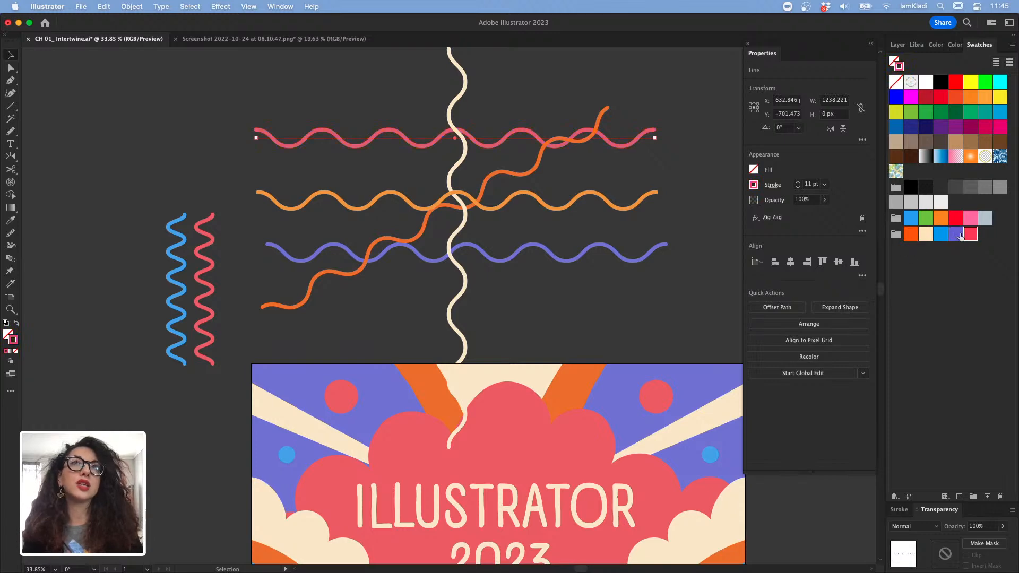
left_click(668, 280)
- Move the light orange horizontal line up into alignment with the red one and shift the purple line slightly lower
left_click(497, 201)
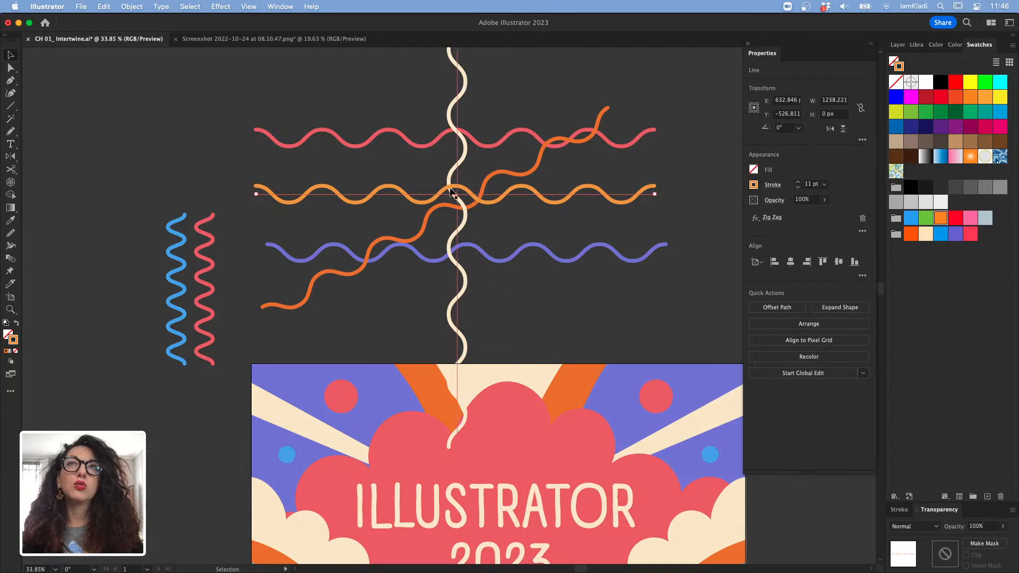
left_click(415, 234)
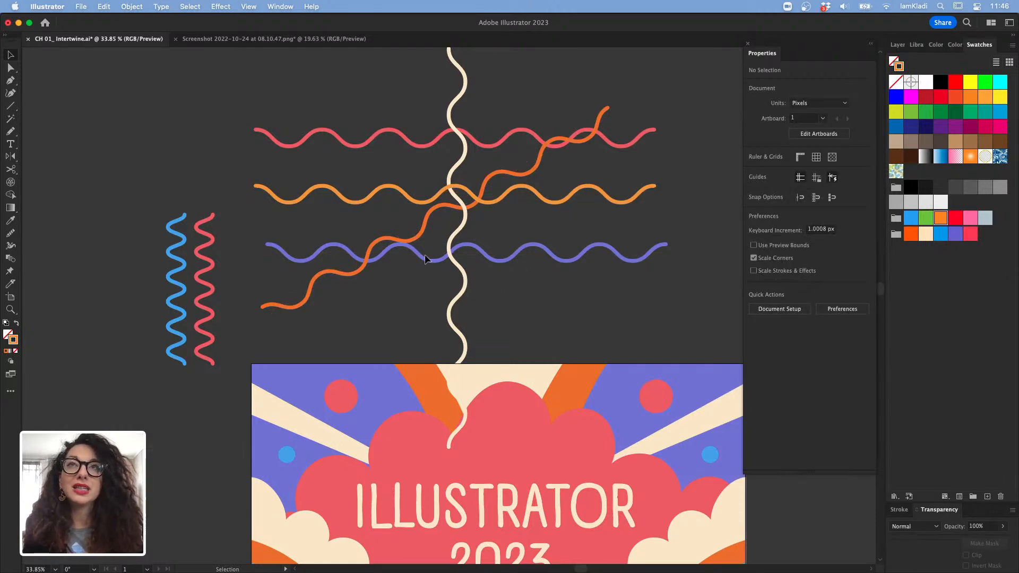
left_click(424, 258)
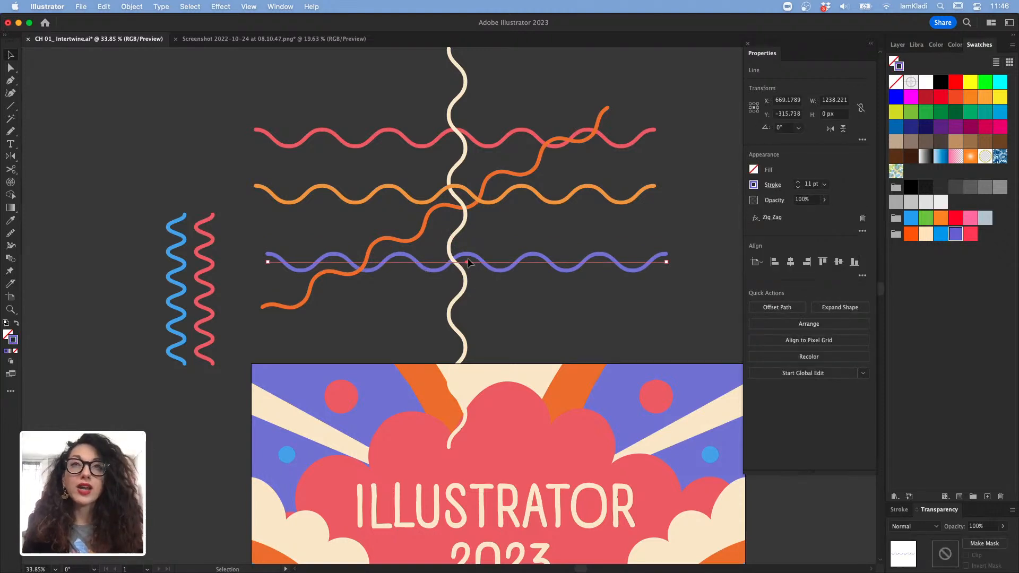
left_click(511, 276)
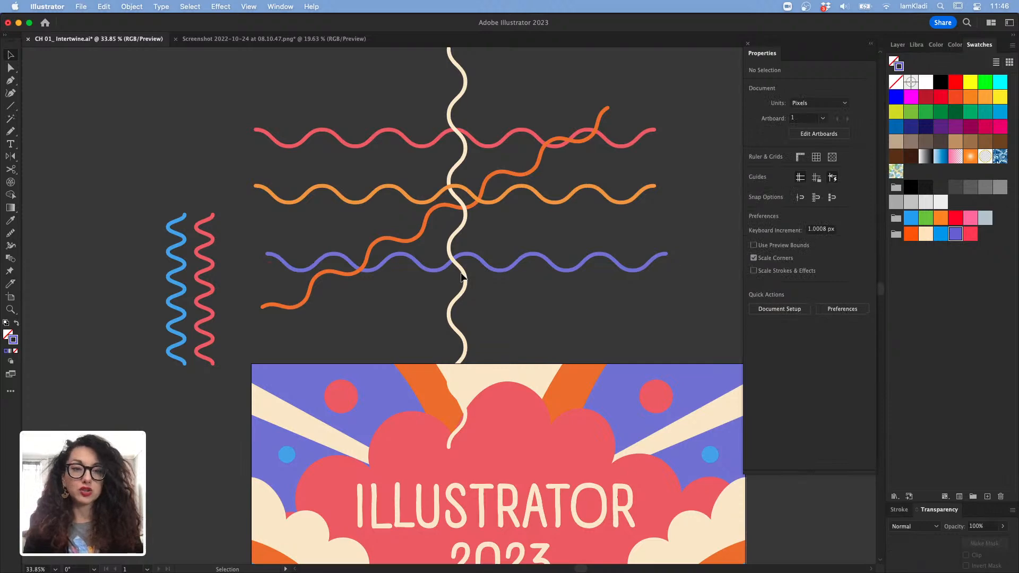
- Examine up close where the purple, cream and diagonal orange wavy lines cross one another
key("z")
left_click_drag(314, 145, 348, 248)
key("space")
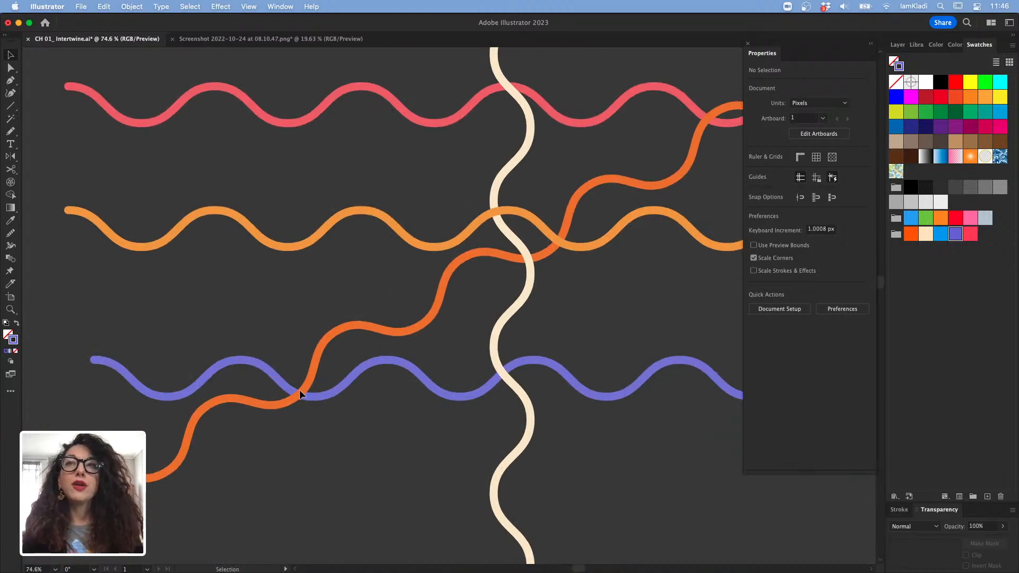
left_click(567, 382)
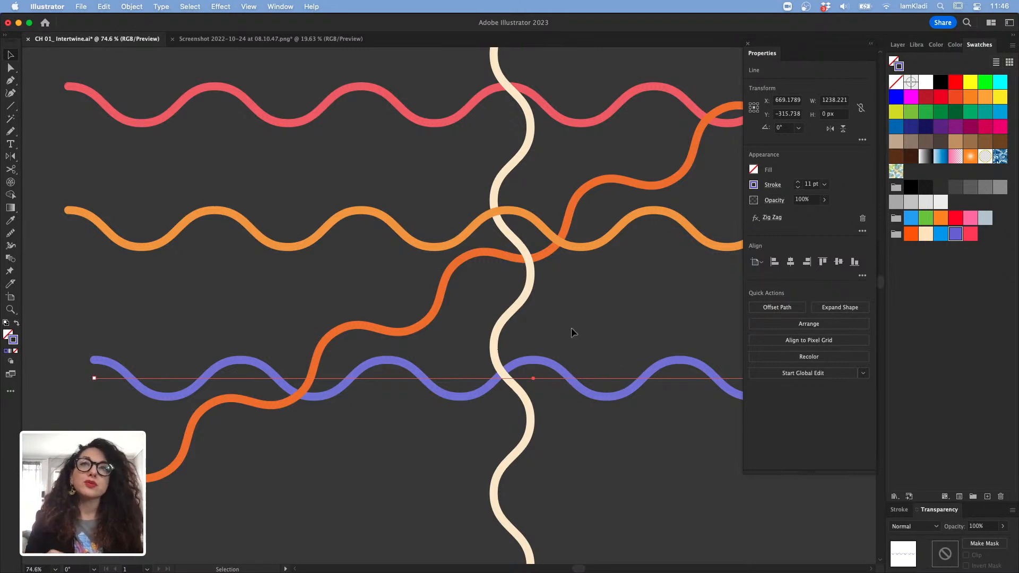
left_click(594, 403)
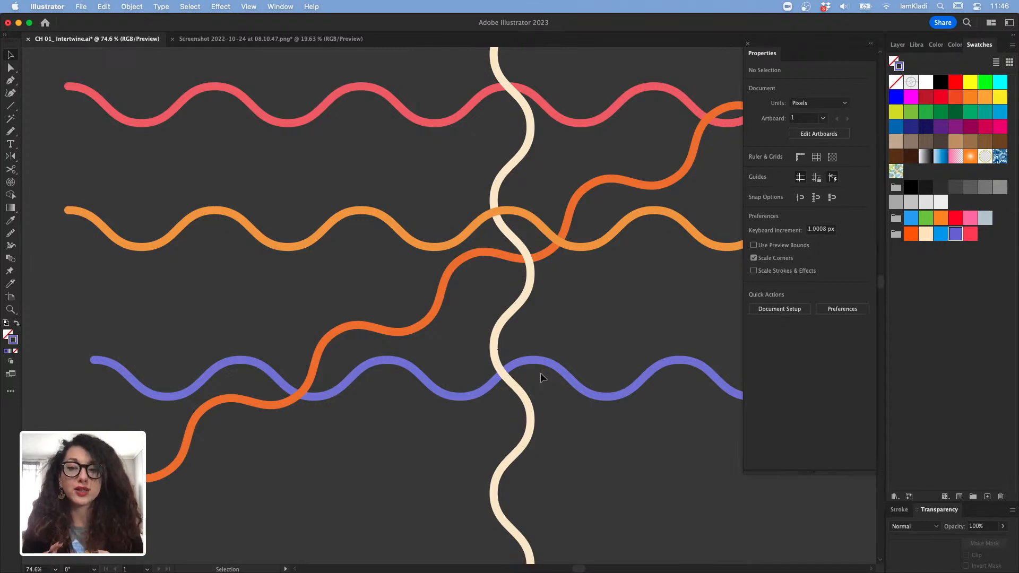
mouse_move(575, 441)
left_mouse_down()
mouse_move(461, 339)
mouse_move(369, 317)
left_mouse_up()
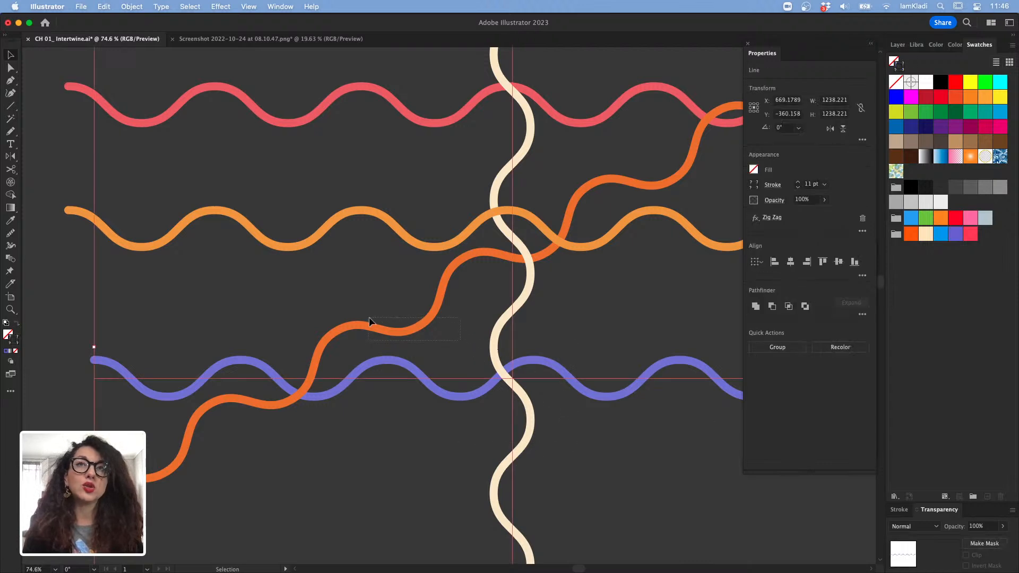
left_click_drag(516, 410, 576, 449)
left_click(555, 385)
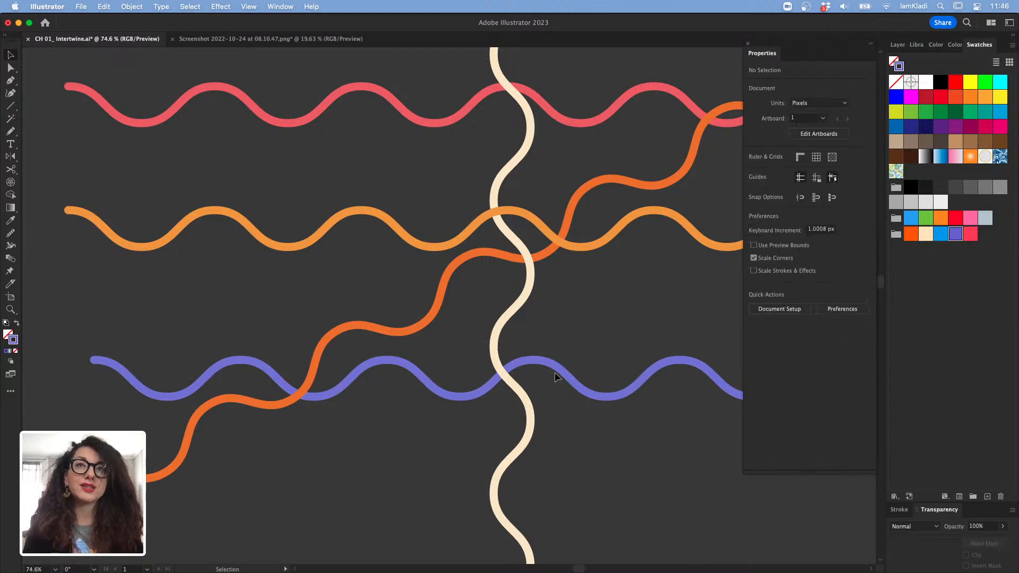
- Make an Intertwine object from the purple horizontal, cream vertical and deep orange diagonal wavy lines
left_click(572, 379)
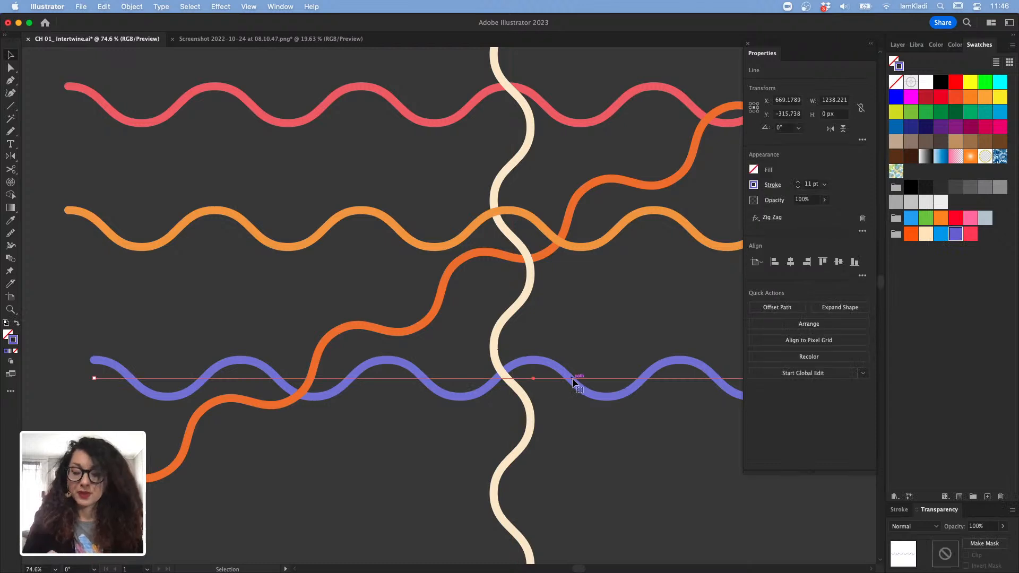
left_click(497, 351, "shift")
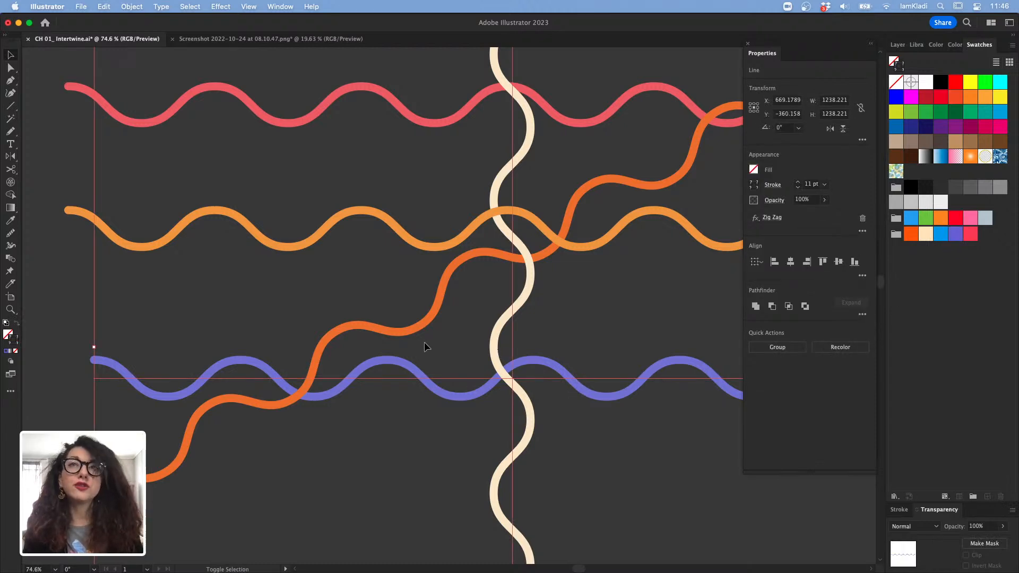
left_click(409, 335, "shift")
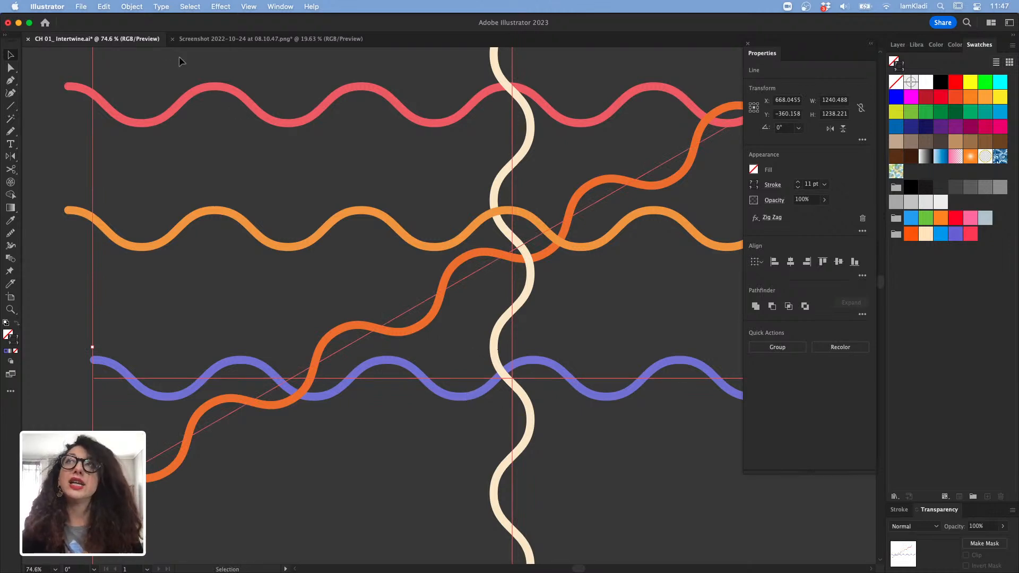
left_click(132, 6)
mouse_move(189, 23)
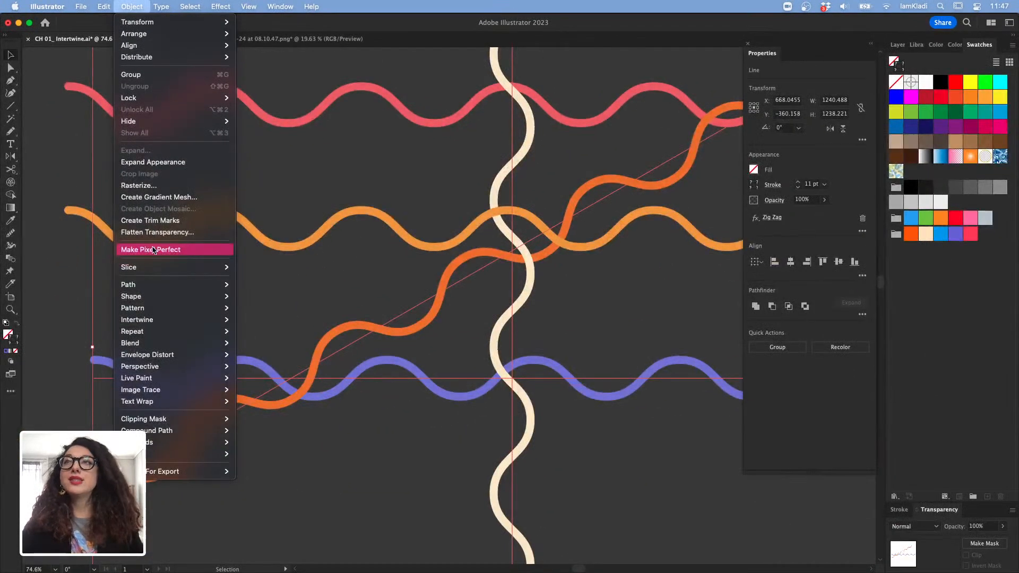
mouse_move(173, 322)
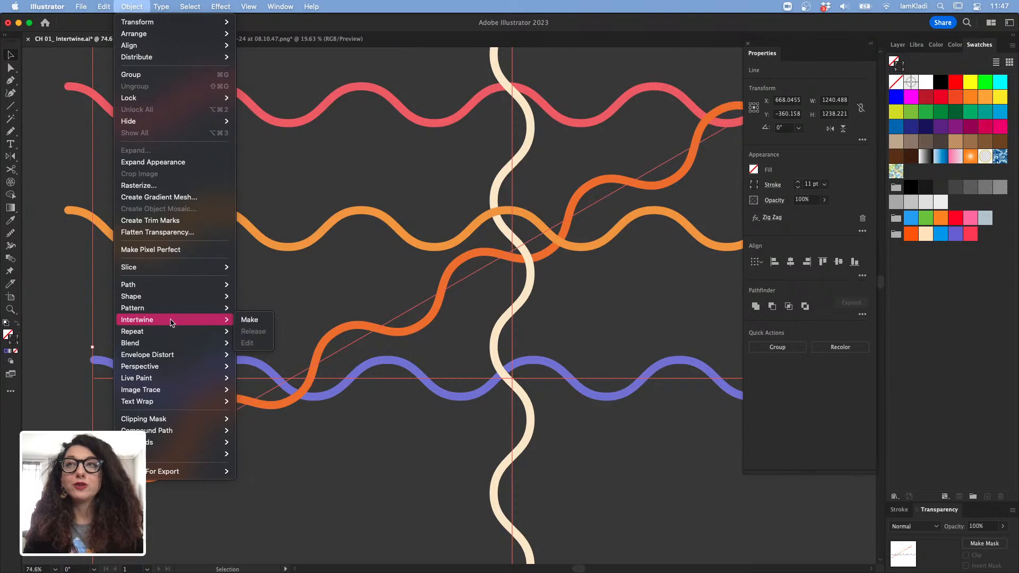
left_click(250, 321)
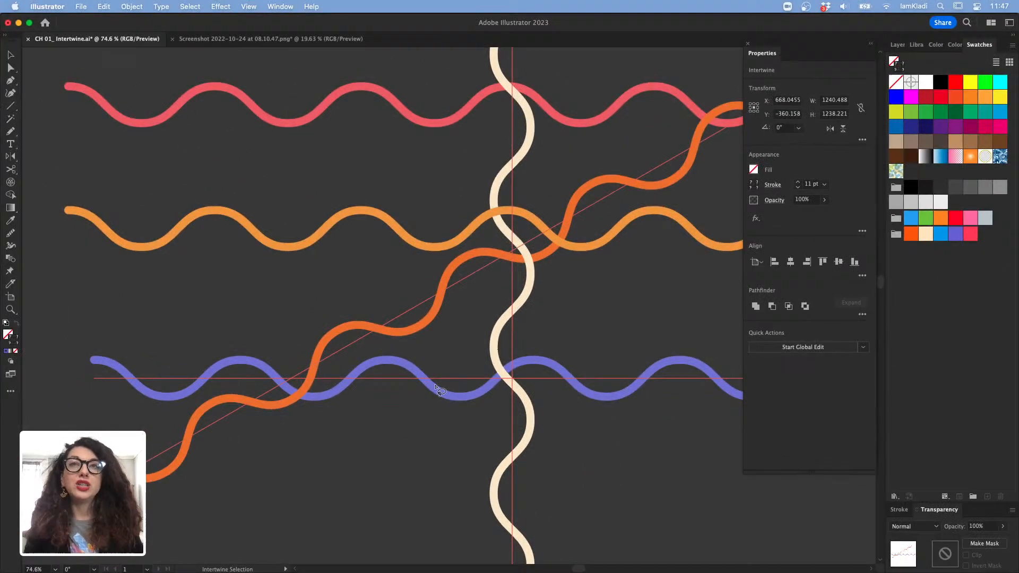
- Try to lasso the crossing of the purple and cream wavy lines to swap which one lies in front
mouse_move(554, 348)
left_mouse_down()
mouse_move(501, 338)
mouse_move(453, 353)
mouse_move(447, 394)
left_mouse_up()
mouse_move(469, 399)
left_mouse_down()
mouse_move(514, 403)
mouse_move(548, 380)
mouse_move(551, 348)
mouse_move(466, 380)
mouse_move(550, 371)
mouse_move(546, 350)
left_mouse_up()
mouse_move(310, 346)
left_mouse_down()
mouse_move(279, 405)
mouse_move(334, 397)
mouse_move(286, 354)
left_mouse_up()
mouse_move(557, 326)
left_mouse_down()
mouse_move(490, 327)
mouse_move(479, 410)
mouse_move(519, 323)
mouse_move(495, 419)
mouse_move(523, 337)
left_mouse_up()
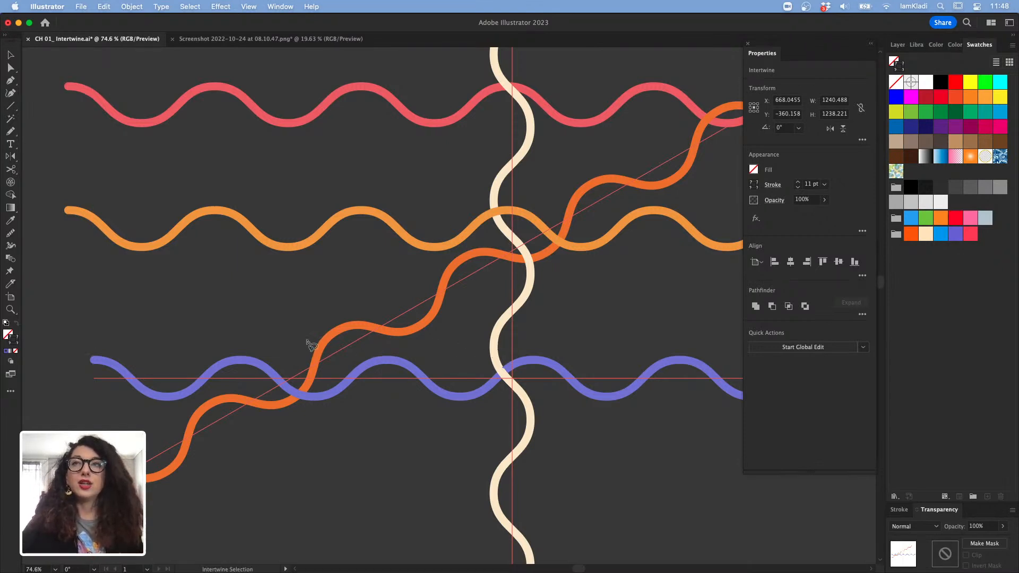
scroll(519, 342, "up", 5)
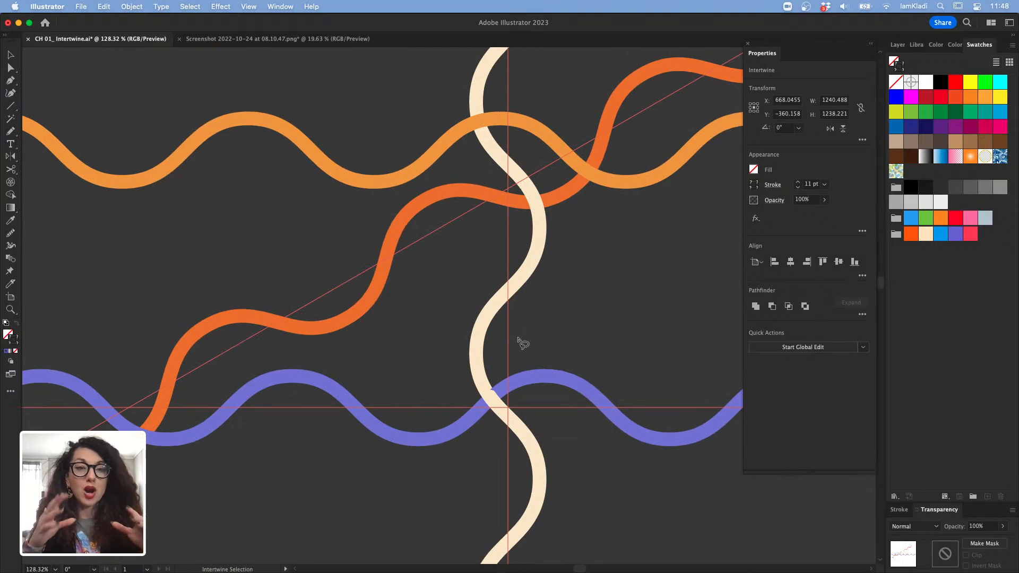
mouse_move(402, 332)
left_mouse_down()
mouse_move(540, 464)
mouse_move(605, 484)
mouse_move(439, 337)
mouse_move(594, 476)
left_mouse_up()
- Lasso the crossing of the purple and deep orange lines to bring the orange strand in front
mouse_move(436, 418)
left_mouse_down()
mouse_move(566, 441)
mouse_move(717, 385)
left_mouse_up()
left_click_drag(361, 345, 293, 323)
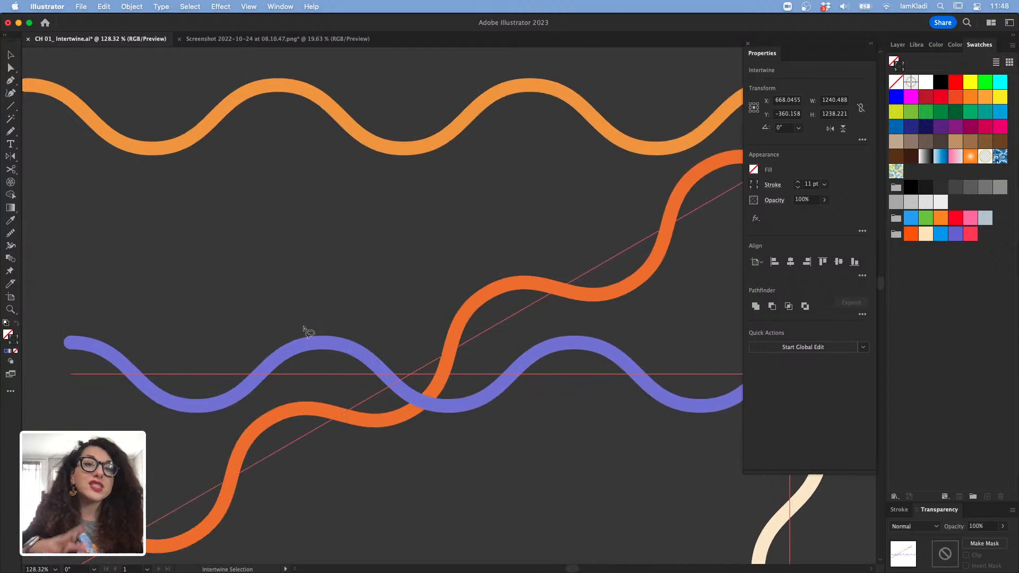
mouse_move(419, 318)
left_mouse_down()
mouse_move(327, 375)
mouse_move(524, 416)
mouse_move(366, 354)
left_mouse_up()
mouse_move(348, 393)
left_mouse_down()
mouse_move(482, 423)
mouse_move(403, 316)
left_mouse_up()
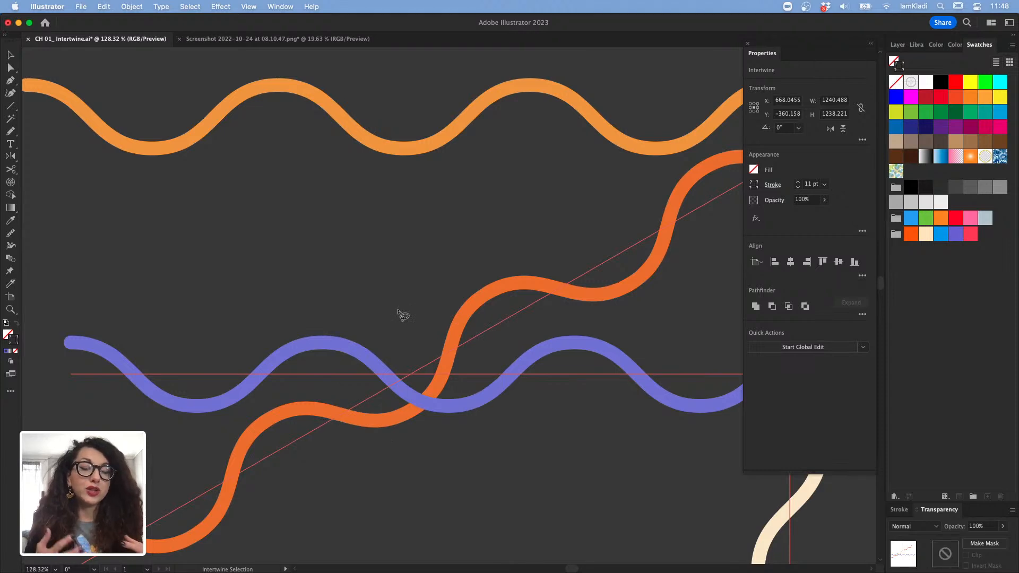
mouse_move(370, 311)
left_mouse_down()
mouse_move(424, 389)
mouse_move(517, 453)
left_mouse_up()
mouse_move(353, 366)
left_mouse_down()
mouse_move(437, 459)
mouse_move(482, 336)
mouse_move(409, 365)
left_mouse_up()
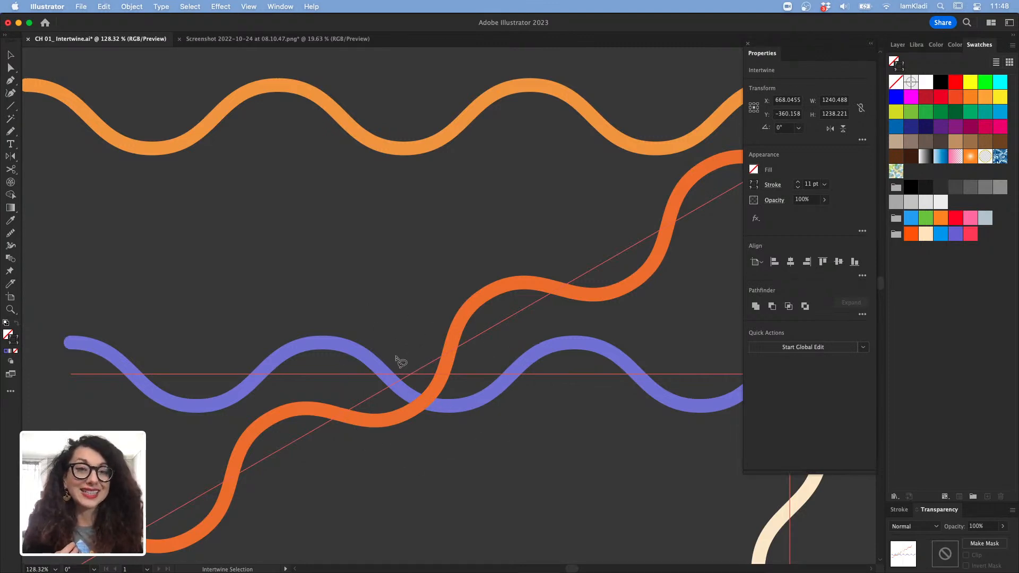
- Finish editing the crossings and move the whole Intertwine object down and to the left, towards the banner
scroll(396, 356, "down", 5)
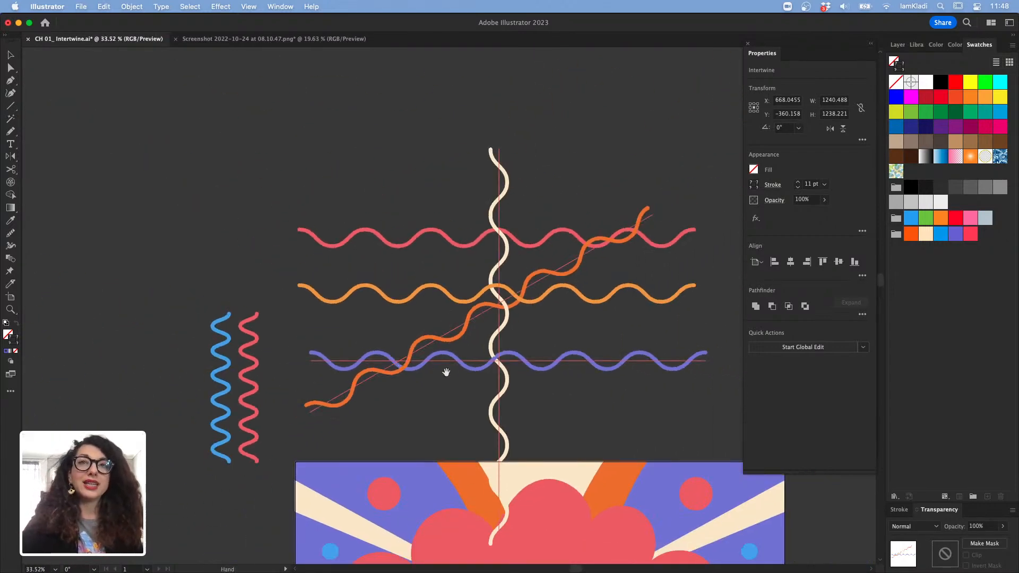
scroll(439, 369, "down", 5)
key("v")
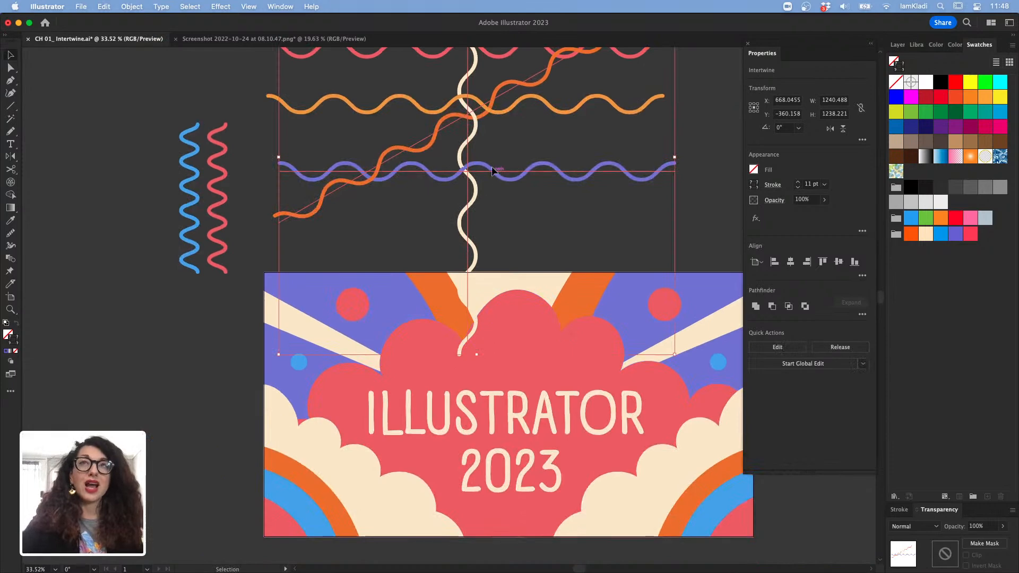
left_click(523, 183)
left_click_drag(478, 163, 430, 197)
left_click(557, 217)
- Lock the background layer so only the artwork on the intertwine layer can be selected
left_click(538, 412)
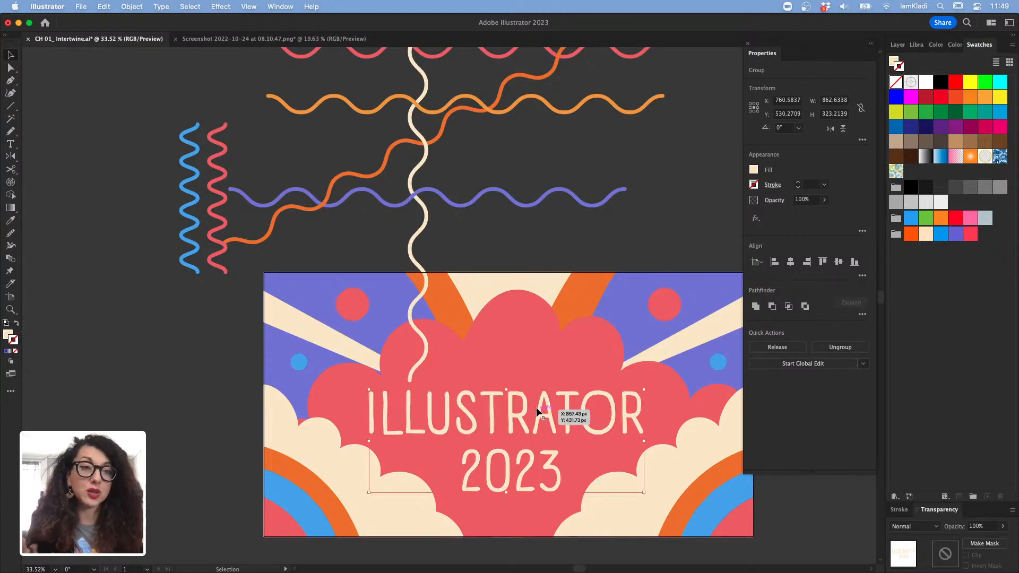
left_click(897, 44)
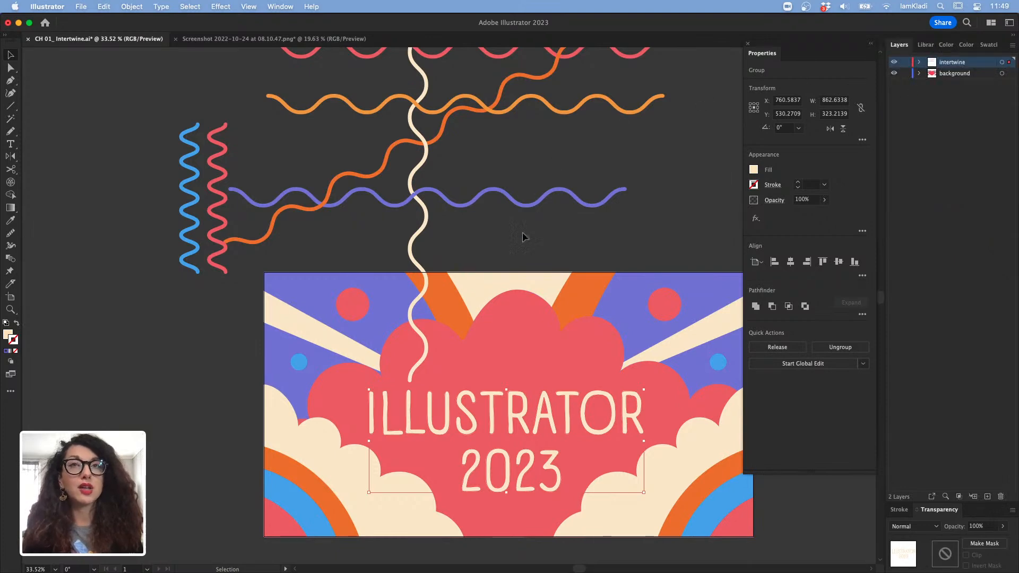
left_click(907, 73)
left_click(555, 371)
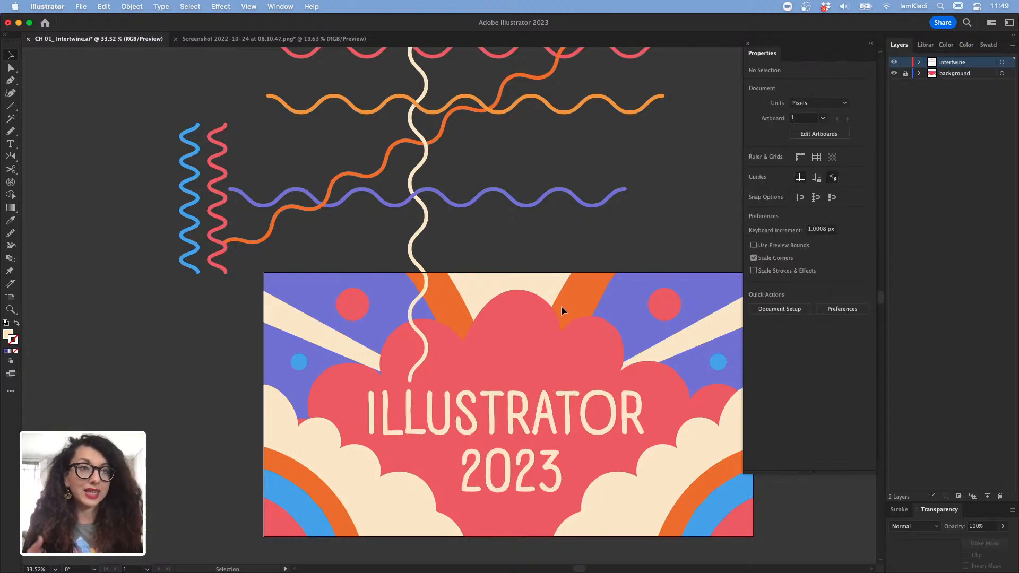
- Move the Intertwine object further down over the banner's upper edge and release it into separate lines
left_click(420, 196)
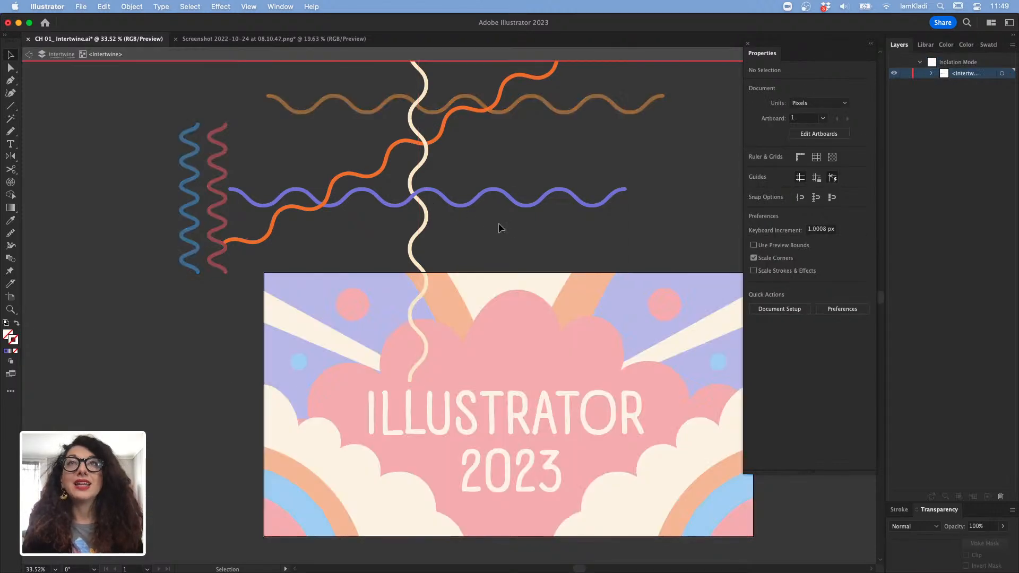
left_click_drag(507, 210, 507, 210)
mouse_move(440, 195)
left_mouse_down()
mouse_move(465, 205)
mouse_move(545, 286)
mouse_move(474, 242)
left_mouse_up()
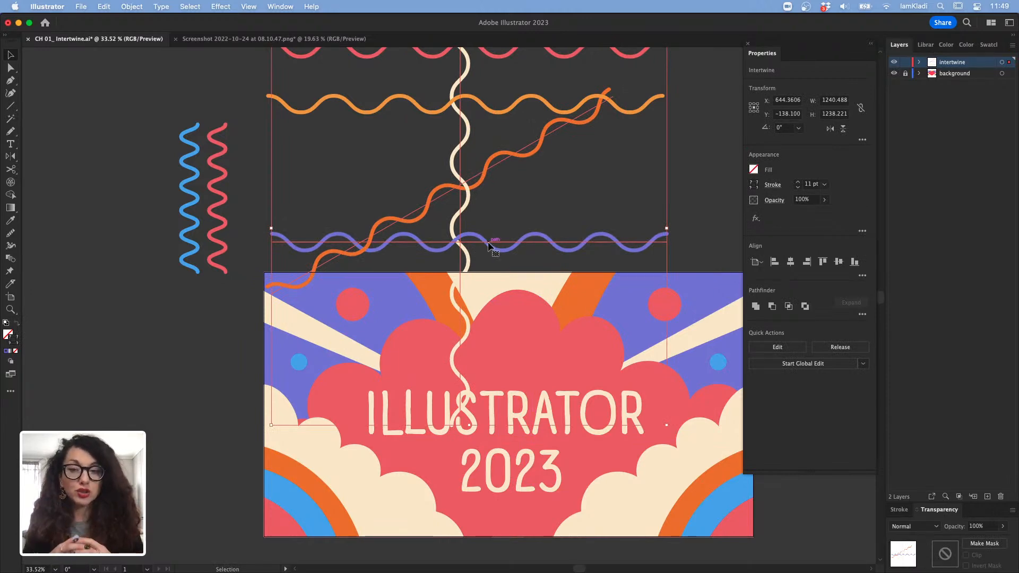
left_click(131, 7)
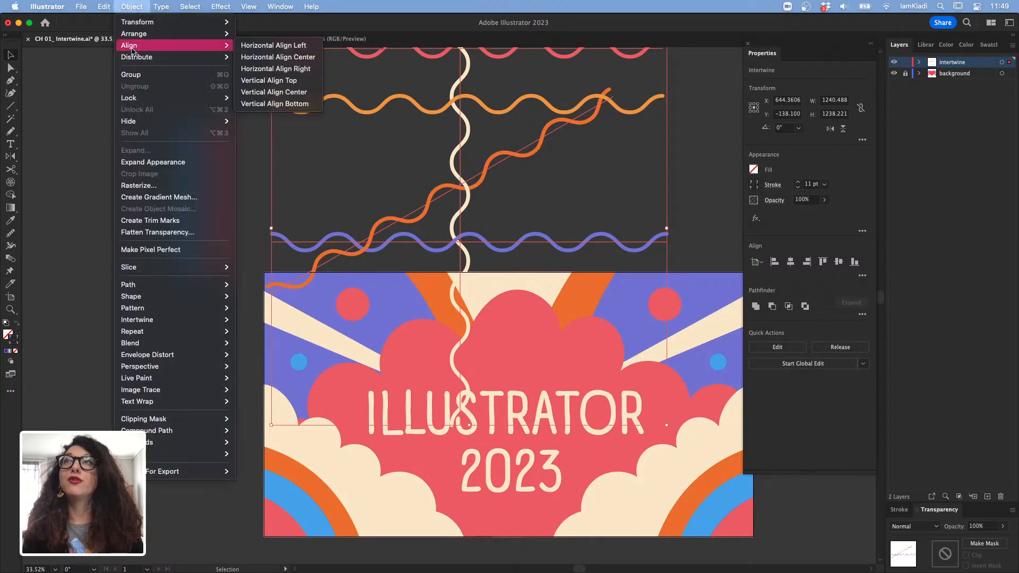
mouse_move(166, 318)
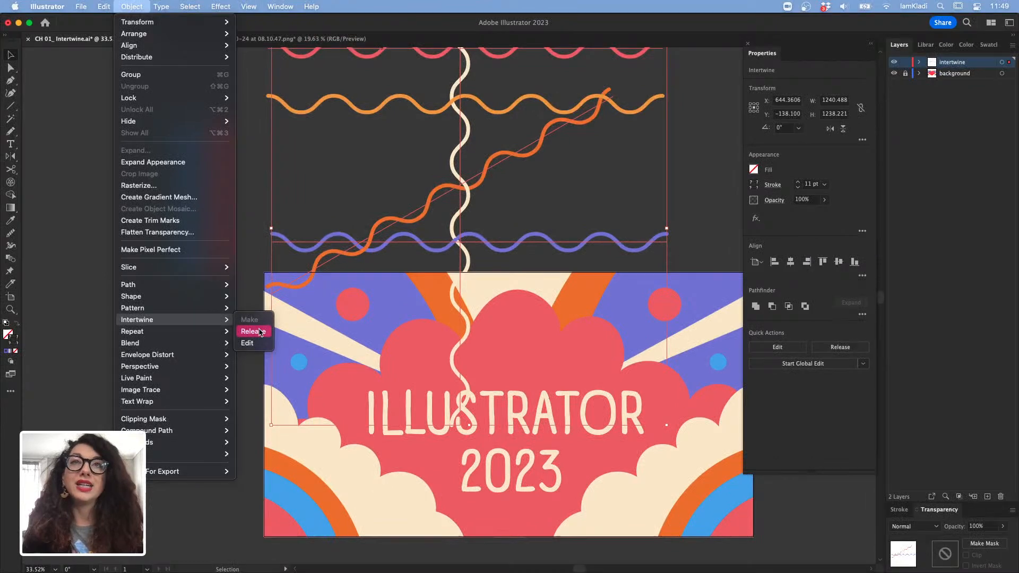
left_click(261, 334)
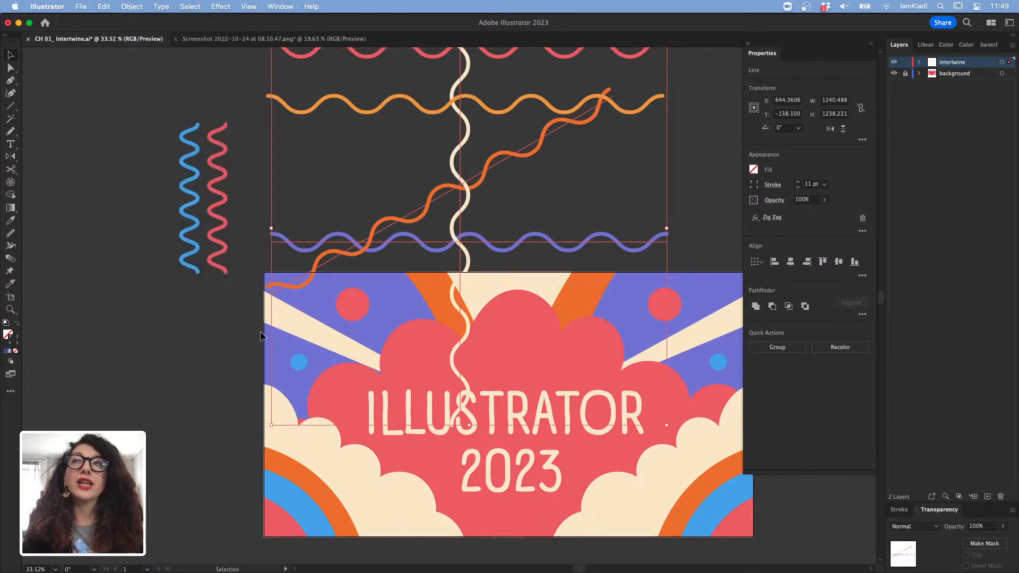
- Shift the deep orange diagonal line slightly down and recolour its stroke with the blue swatch from the banner's palette
left_click(478, 187)
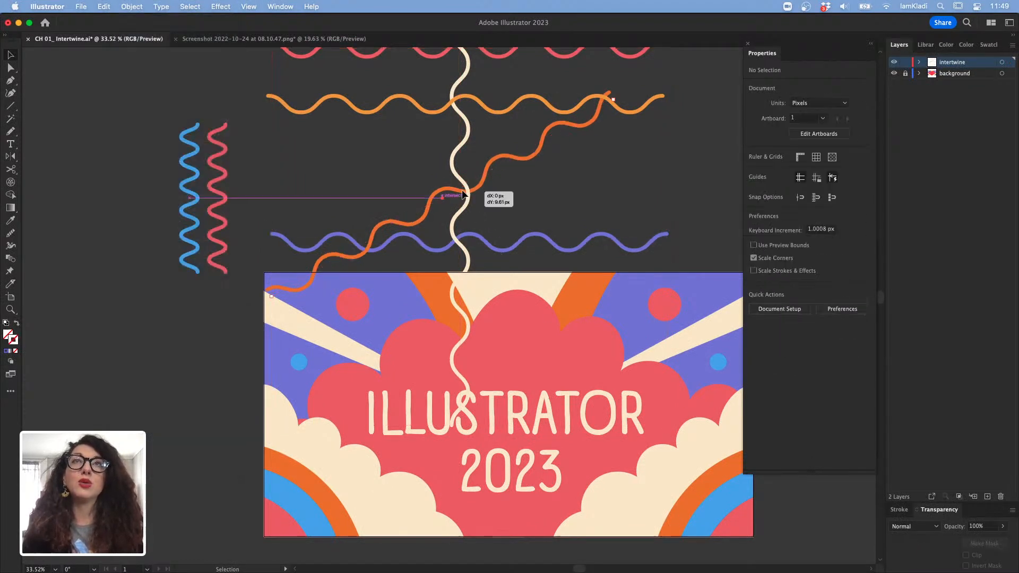
left_click(476, 236)
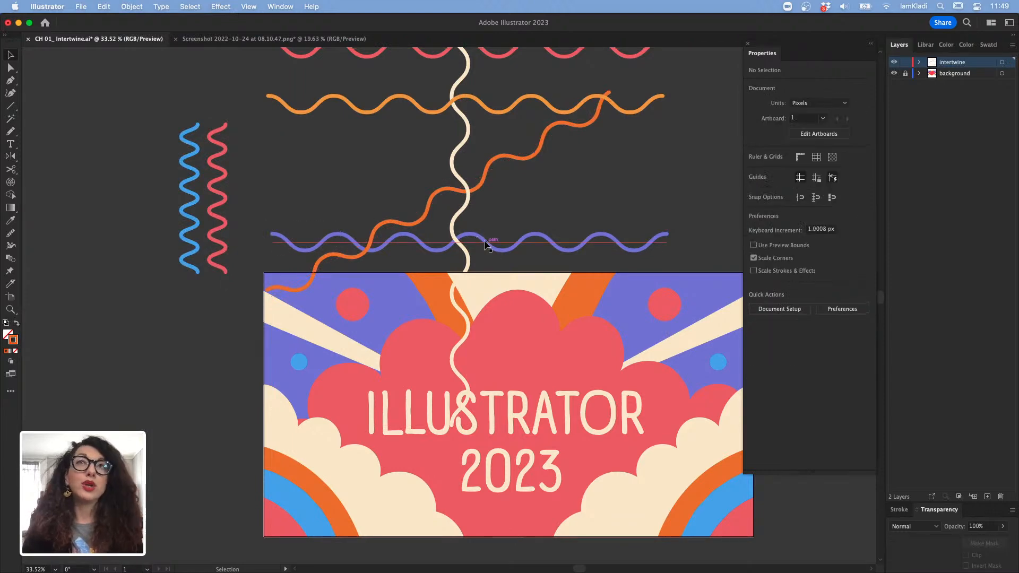
left_click(422, 213)
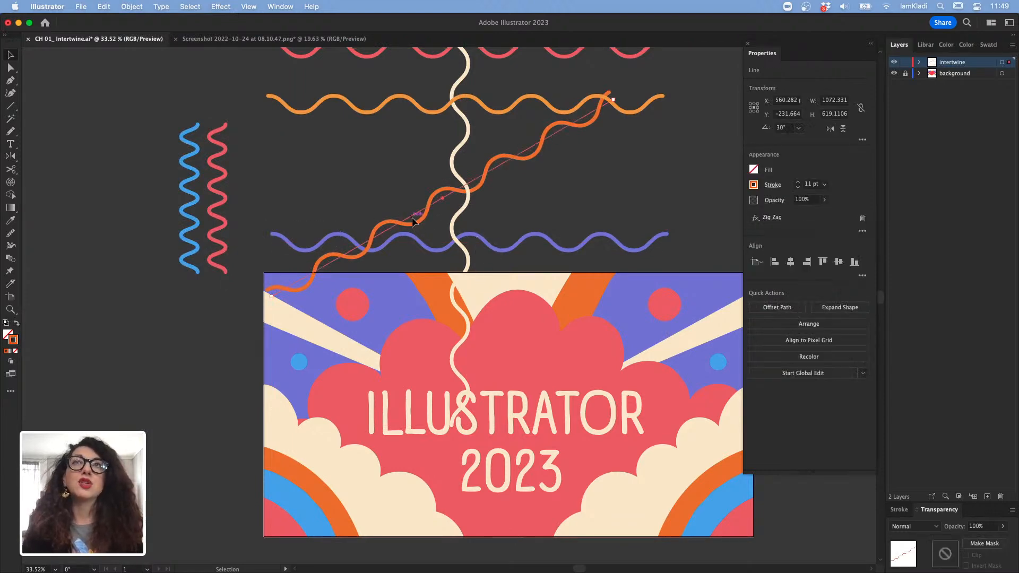
left_click(753, 184)
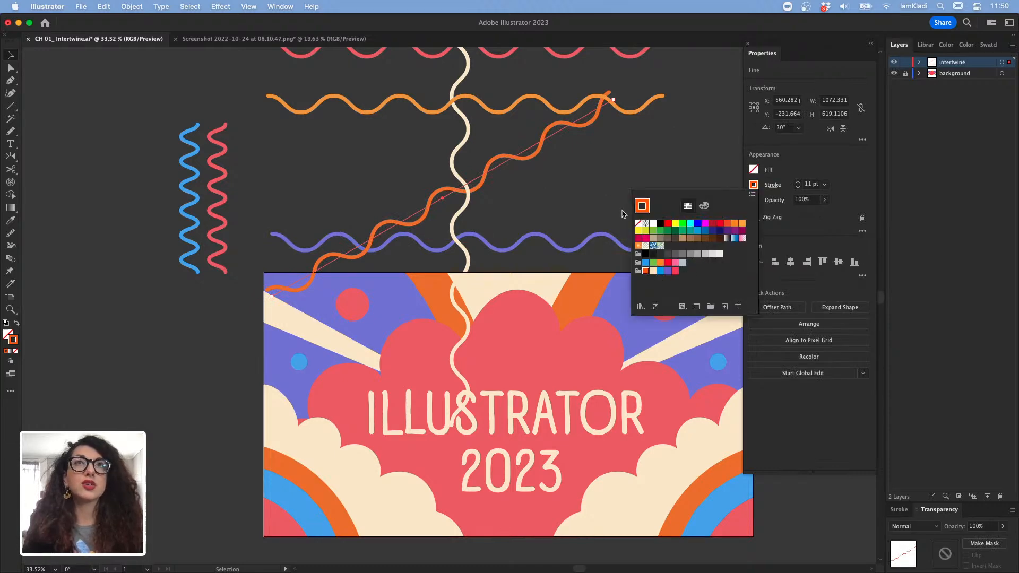
left_click(659, 271)
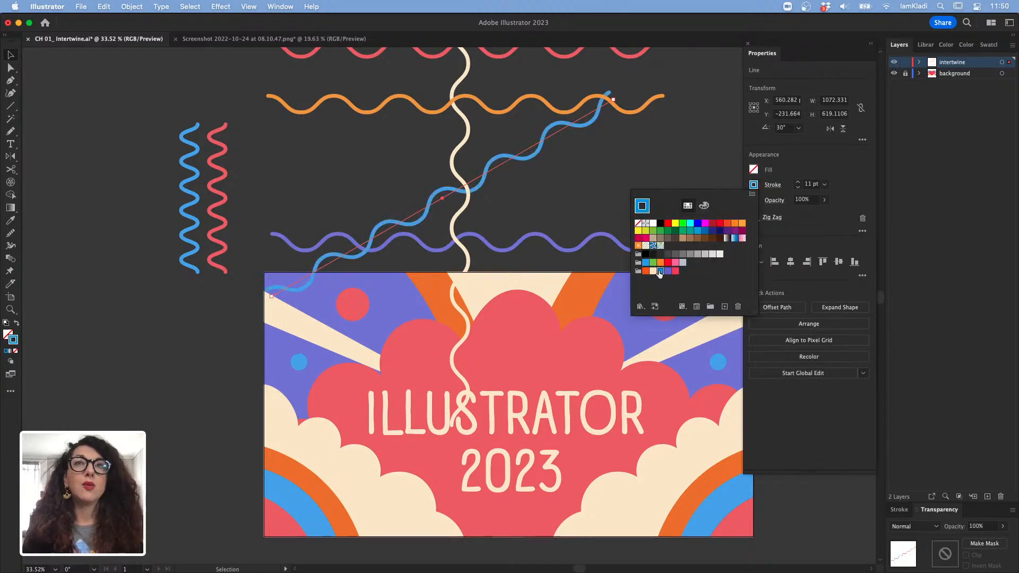
- Move the blue diagonal, purple horizontal and cream vertical wavy lines down over the Illustrator 2023 lettering
mouse_move(492, 175)
left_mouse_down()
mouse_move(531, 271)
mouse_move(531, 407)
mouse_move(520, 383)
left_mouse_up()
left_click_drag(474, 237, 518, 414)
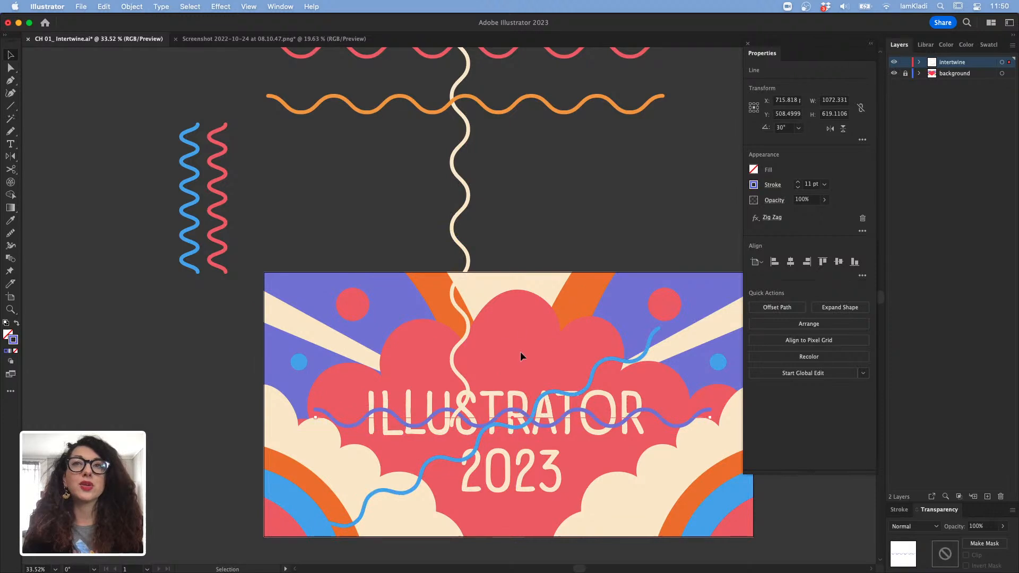
mouse_move(466, 198)
left_mouse_down()
mouse_move(509, 299)
mouse_move(510, 355)
mouse_move(485, 363)
left_mouse_up()
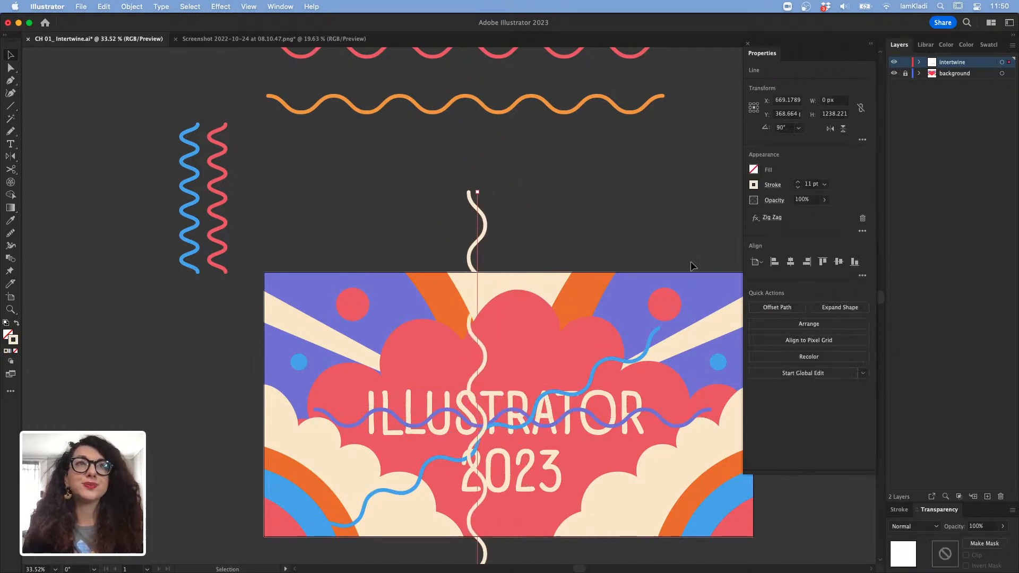
- Recolour the vertical wavy line's stroke with the light orange swatch R=251 G=176 B=59
left_click(755, 185)
double_click(742, 224)
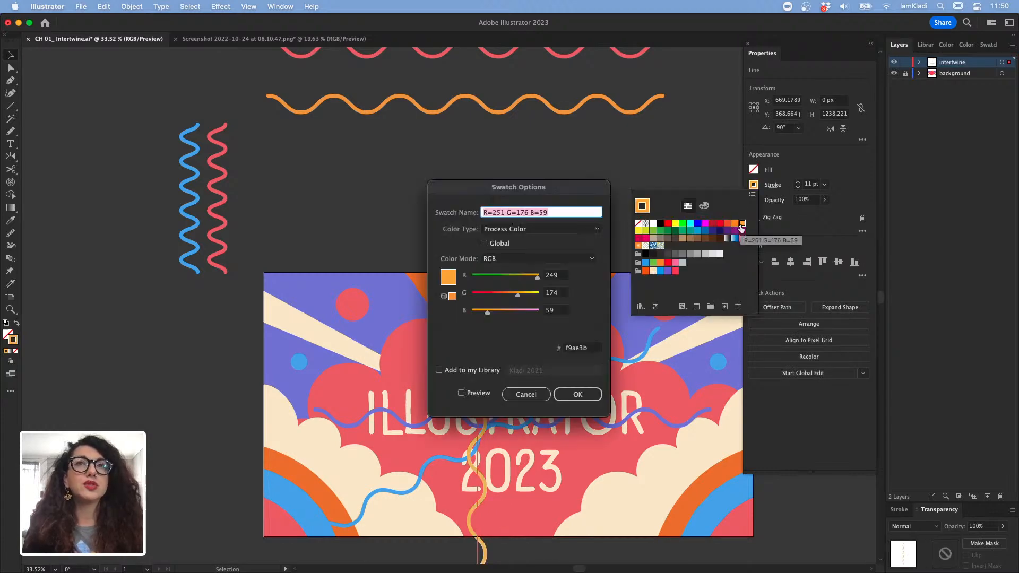
left_click(573, 402)
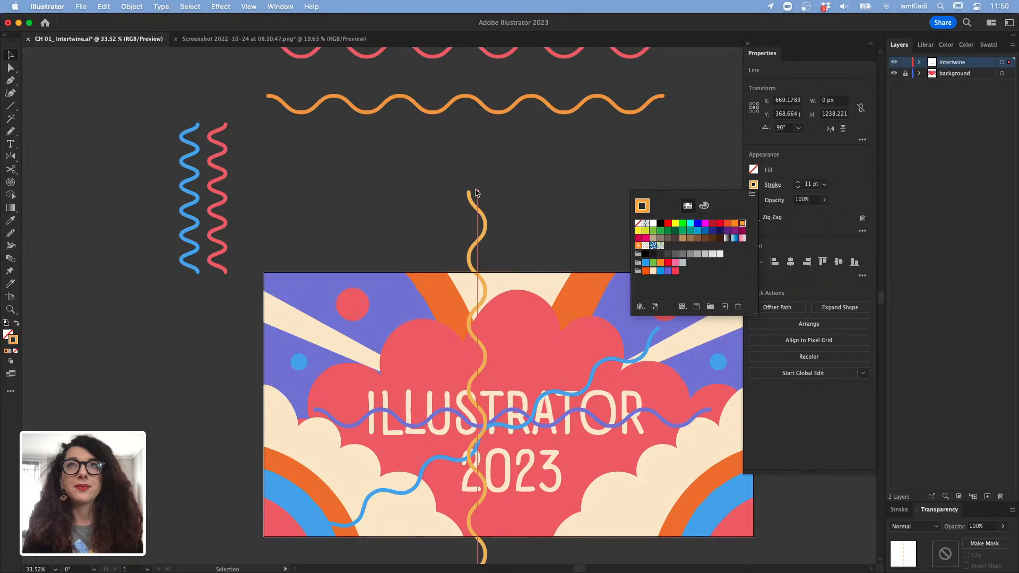
- Lengthen the light orange line at both ends and tilt it to about 15° so it runs diagonally across the banner
left_click_drag(475, 193, 586, 321)
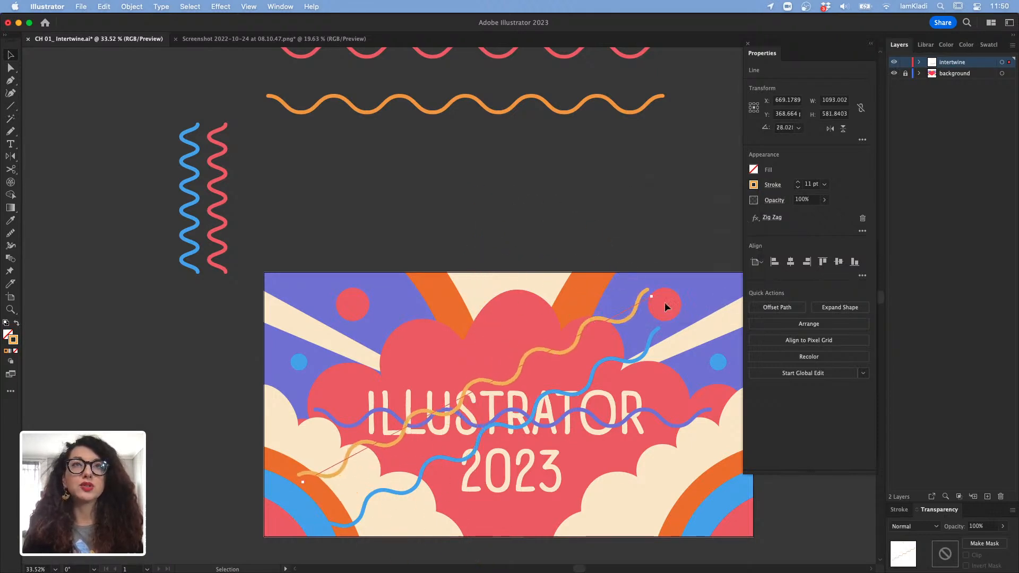
left_click_drag(652, 296, 718, 244)
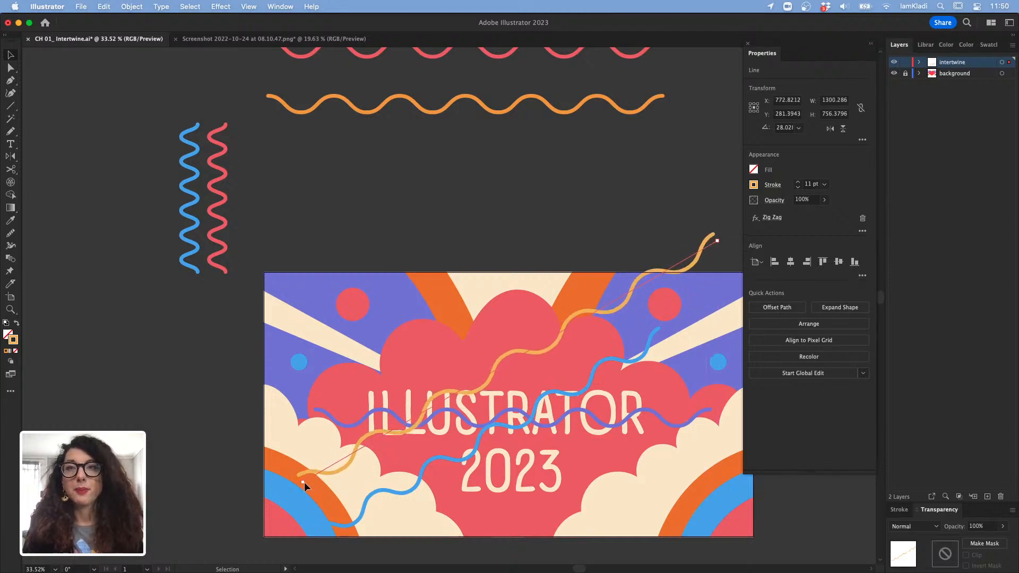
left_click_drag(303, 486, 215, 516)
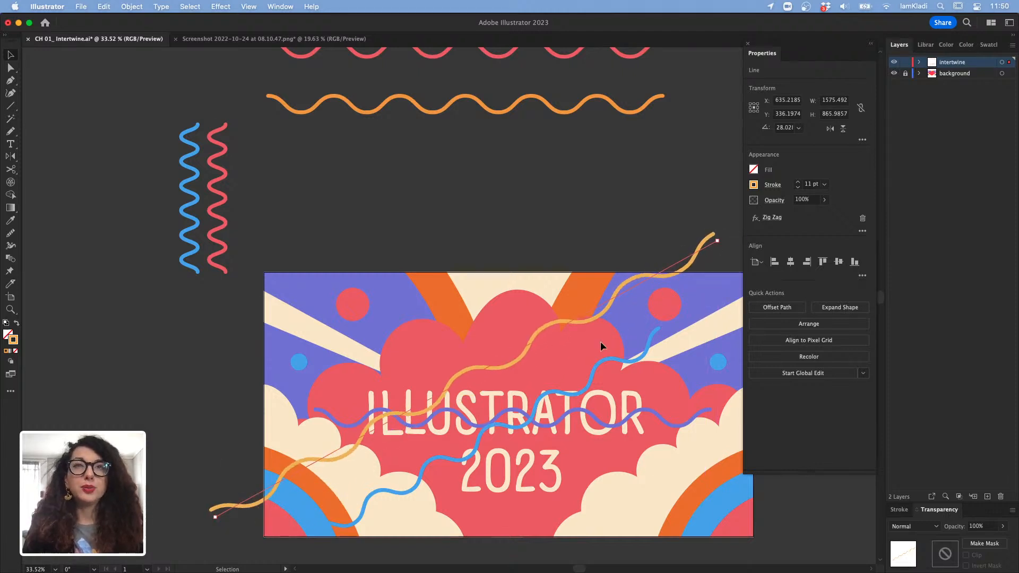
scroll(631, 293, "down", 3)
scroll(631, 293, "right", 2)
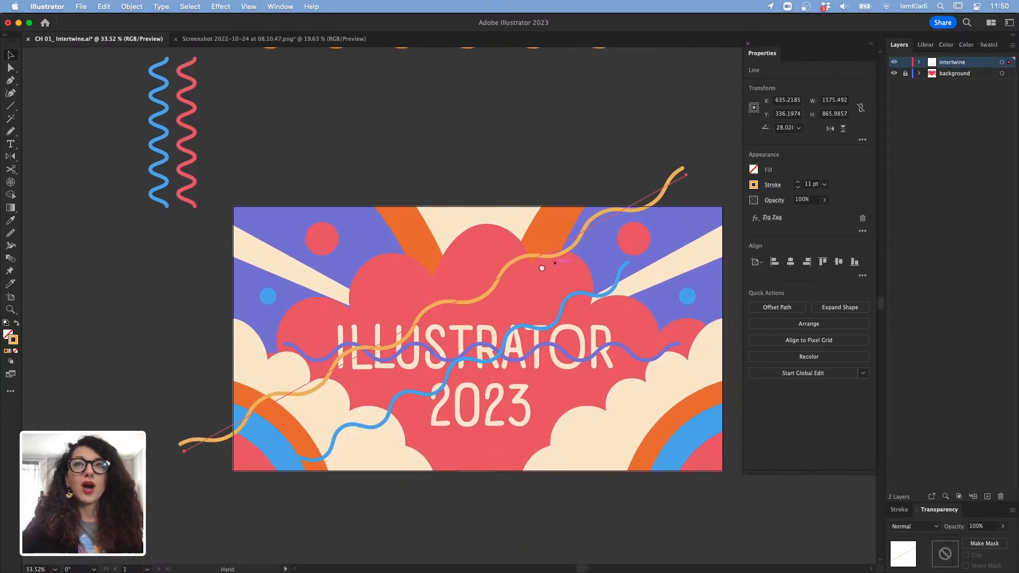
left_click_drag(672, 166, 678, 235)
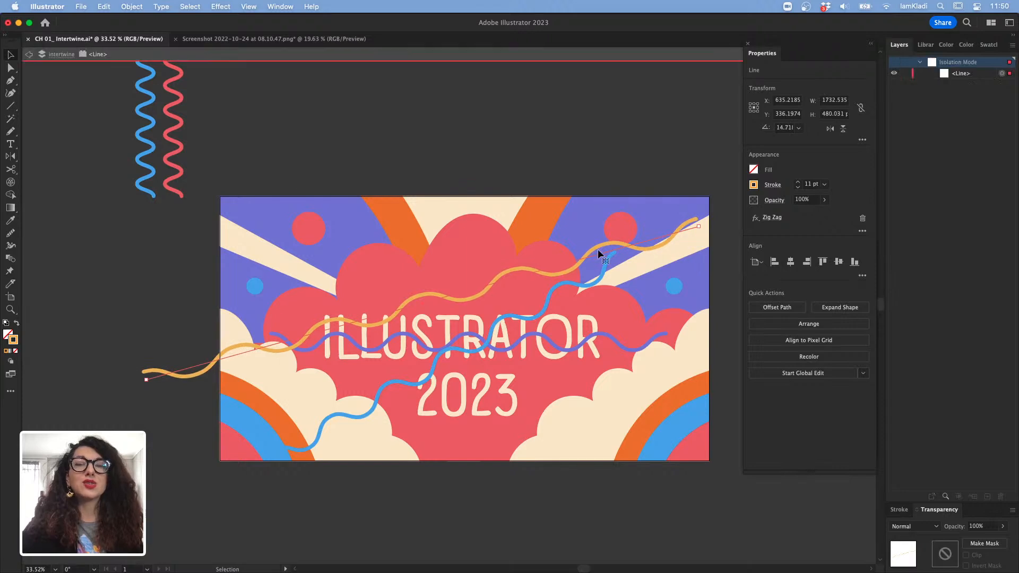
- Move the light orange and blue diagonal wavy lines up and away from the Illustrator 2023 lettering
double_click(600, 246)
left_click(591, 167)
double_click(558, 167)
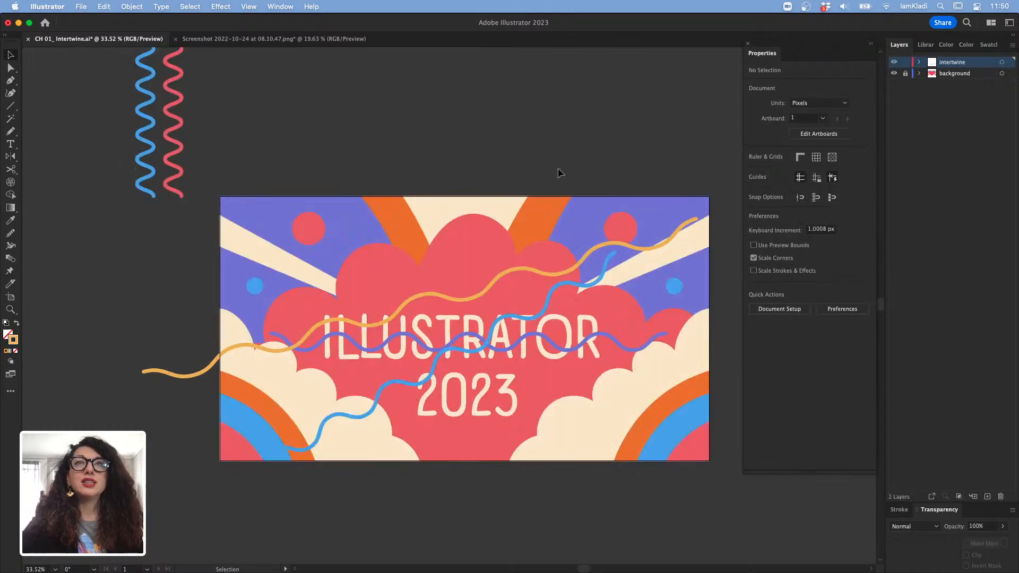
left_click_drag(531, 269, 523, 232)
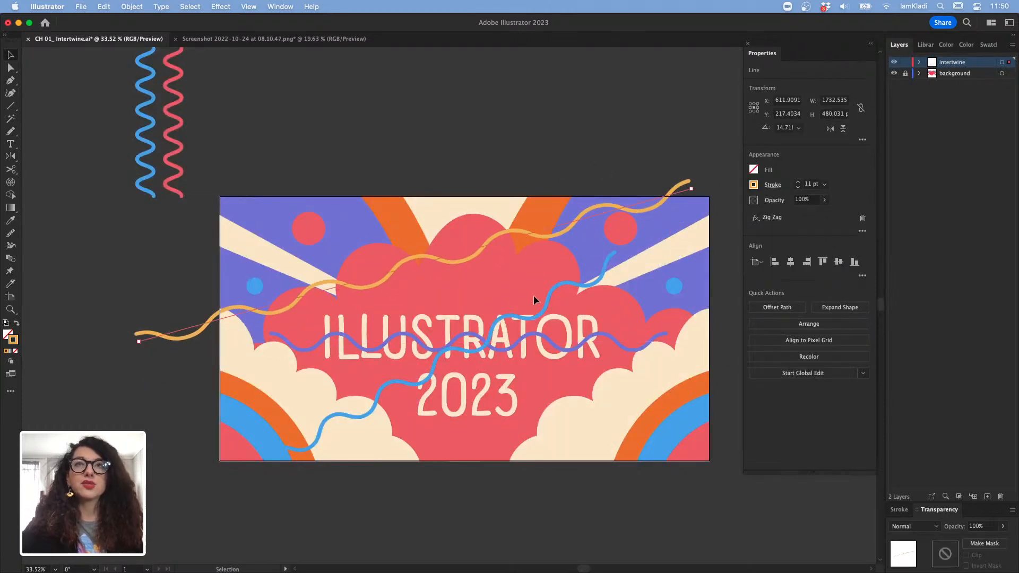
mouse_move(543, 307)
left_mouse_down()
mouse_move(523, 257)
mouse_move(456, 177)
mouse_move(436, 192)
left_mouse_up()
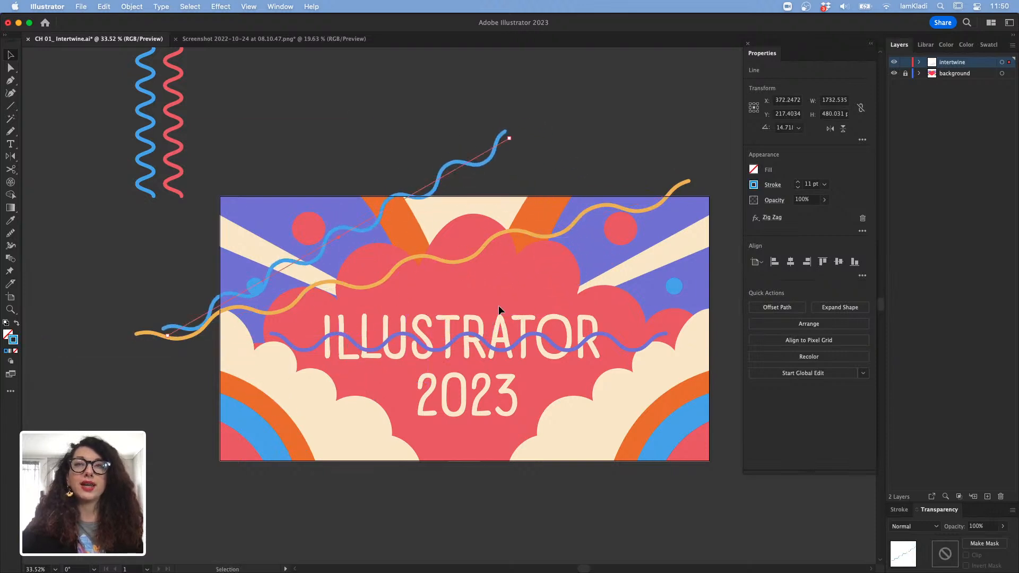
- Nudge the purple horizontal wavy line slightly up across the word ILLUSTRATOR
double_click(610, 333)
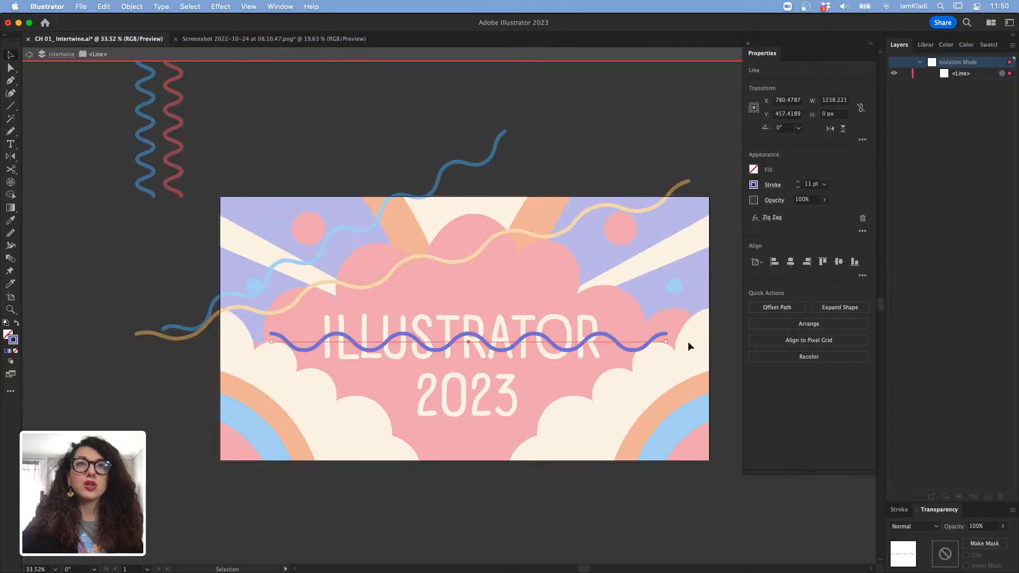
double_click(725, 352)
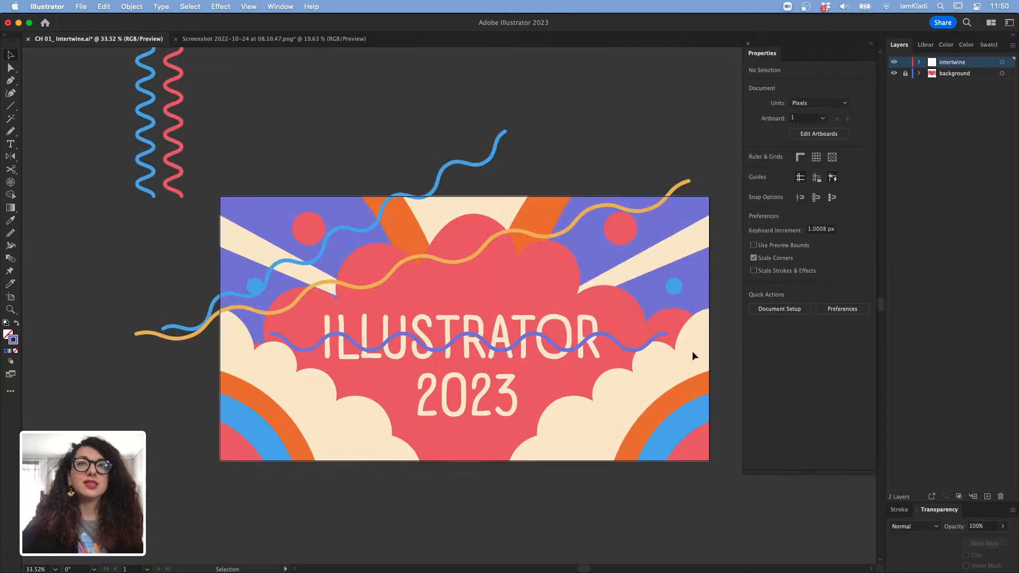
left_click(638, 343)
- Select the lettering and change the intertwine layer's selection colour to a custom violet-blue
left_click(570, 336)
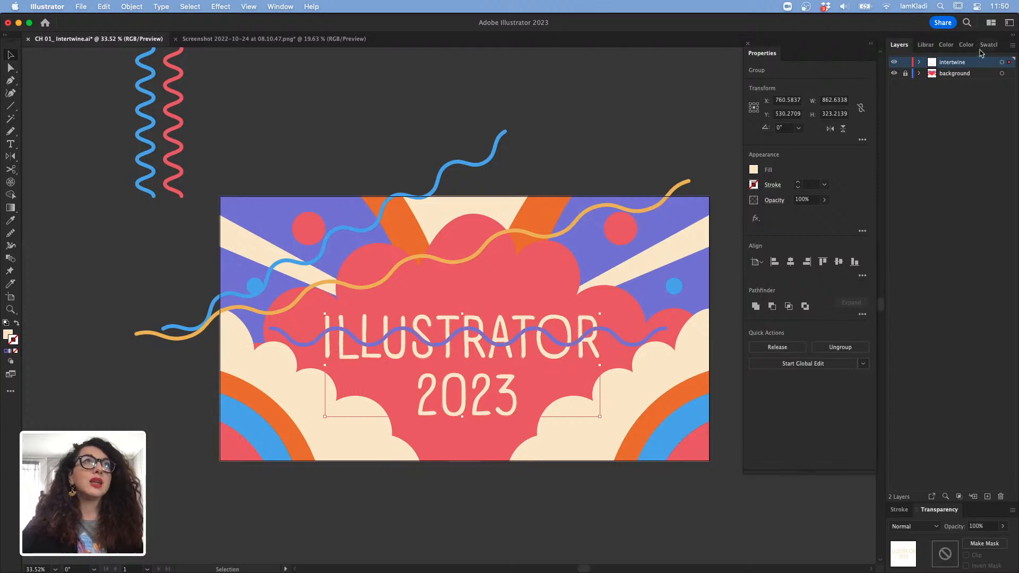
double_click(985, 66)
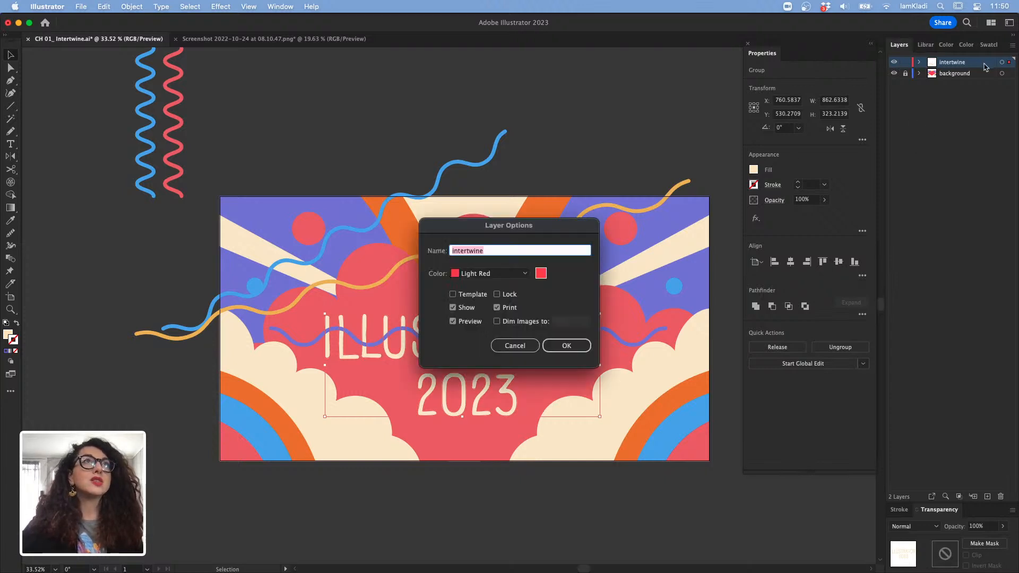
left_click(541, 273)
left_click(539, 310)
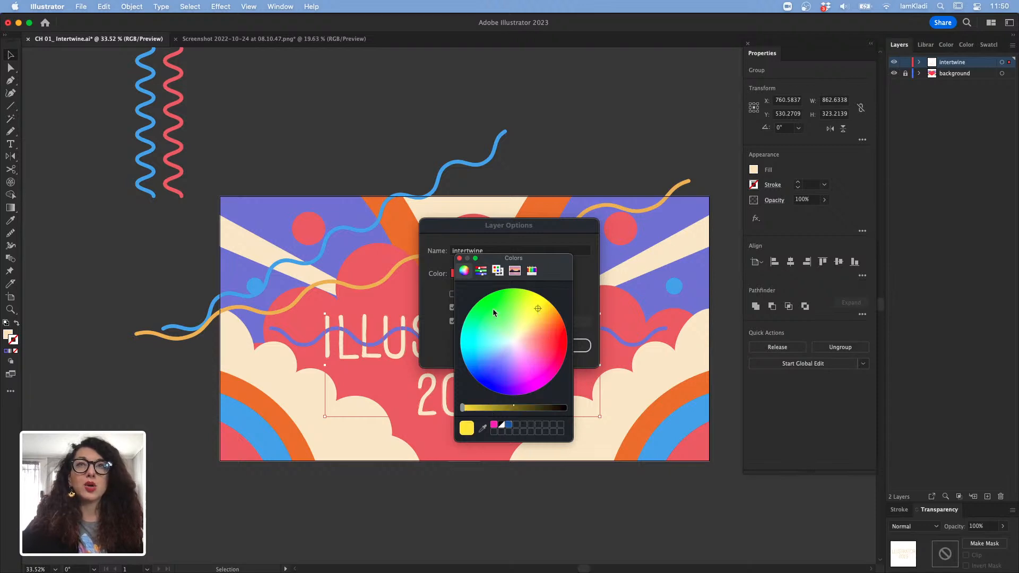
left_click(502, 299)
left_click(494, 368)
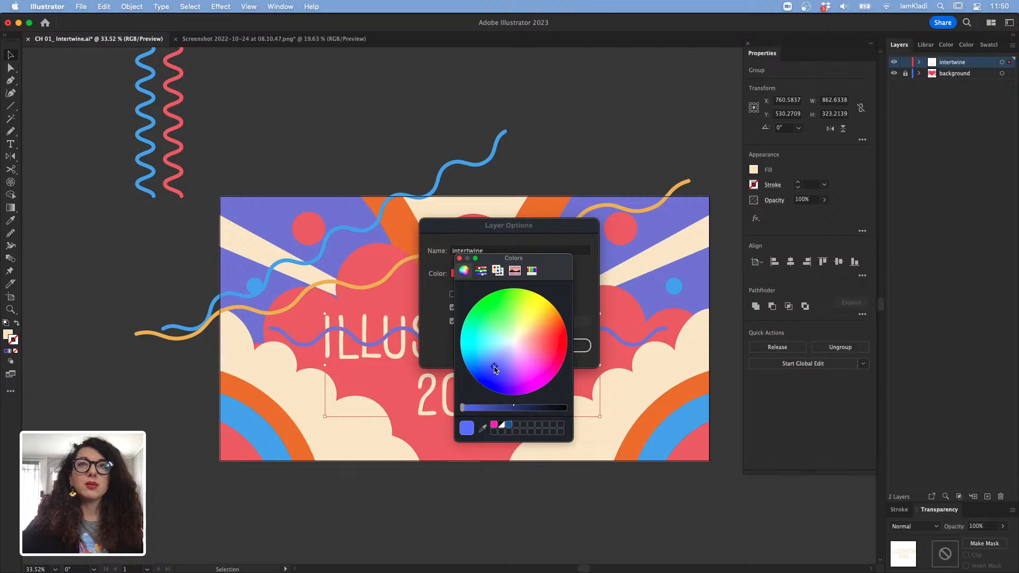
left_click(461, 258)
left_click(565, 343)
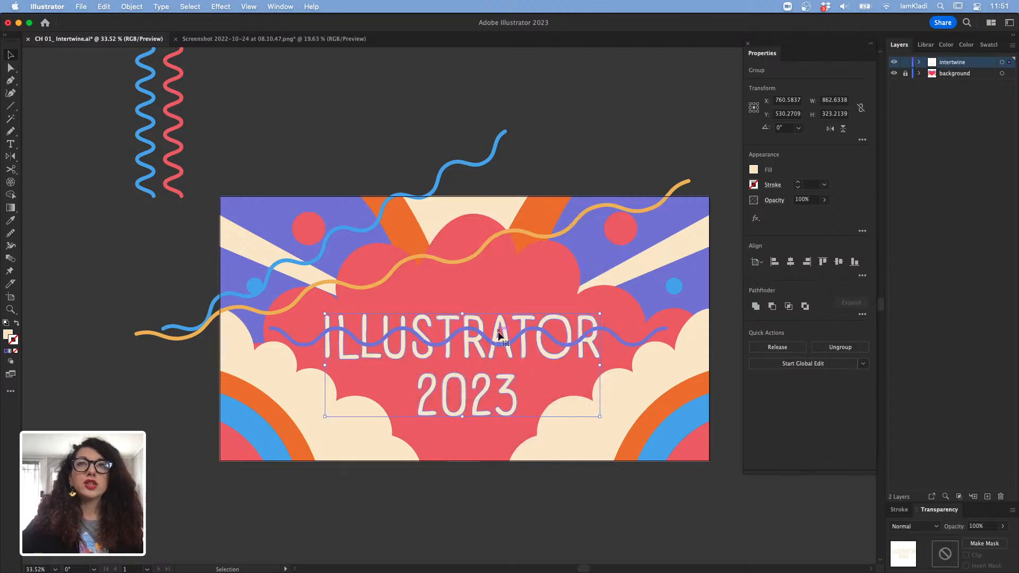
- Select the lettering together with the purple wavy line and make them an Intertwine object
key("super+shift+g")
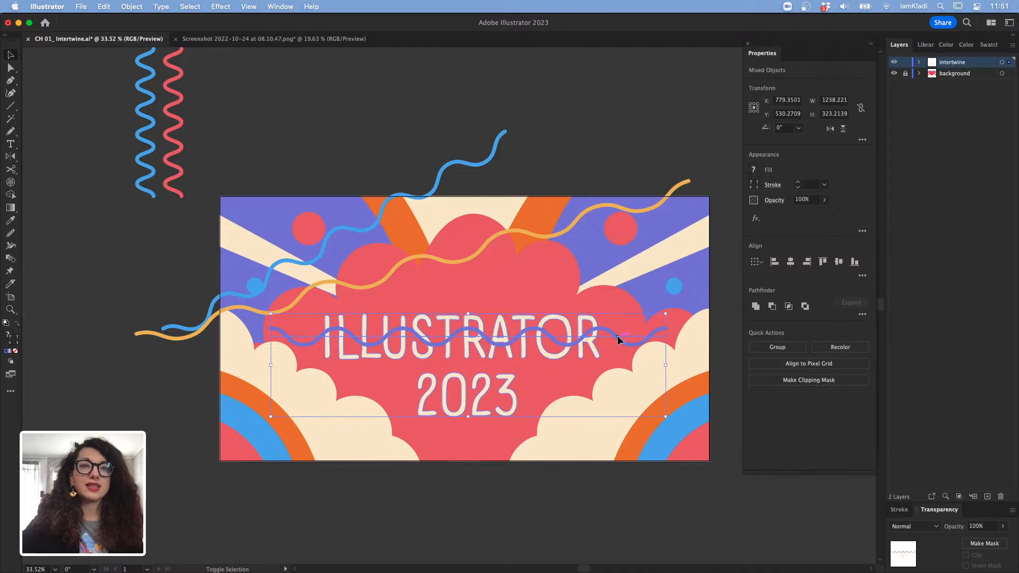
left_click_drag(395, 284, 485, 337)
left_click_drag(487, 338, 414, 260)
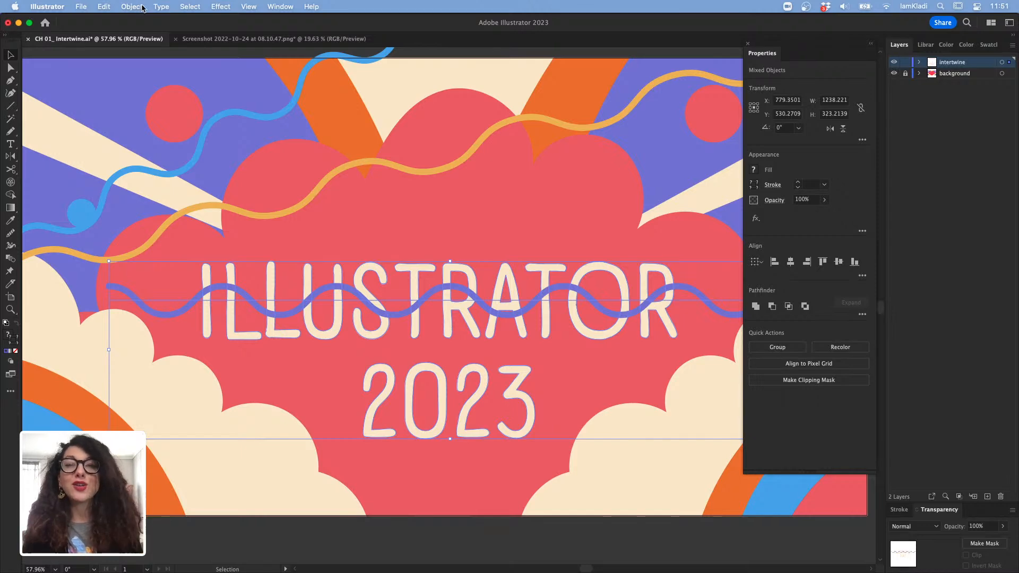
left_click(125, 6)
left_click(126, 6)
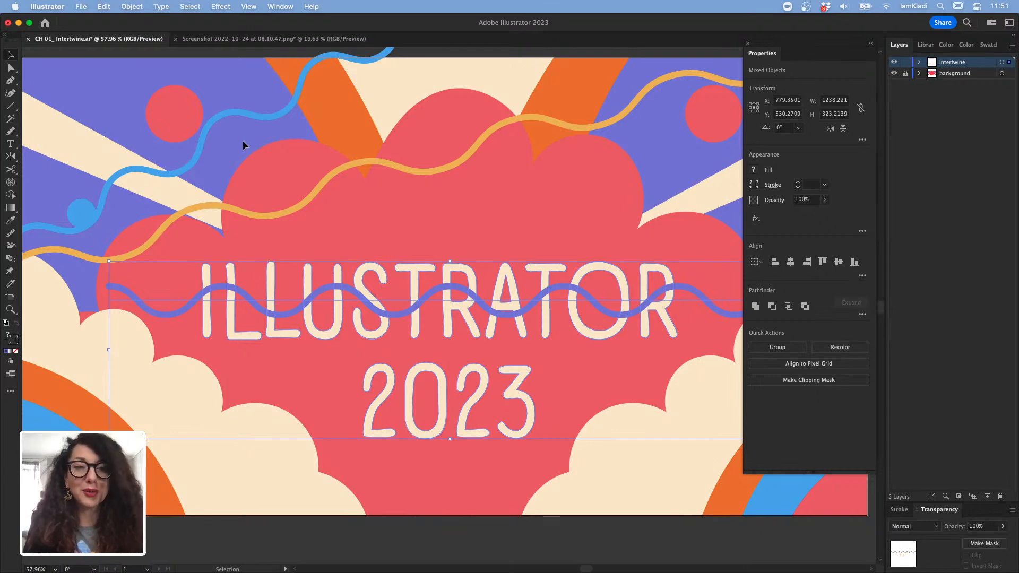
left_click(131, 6)
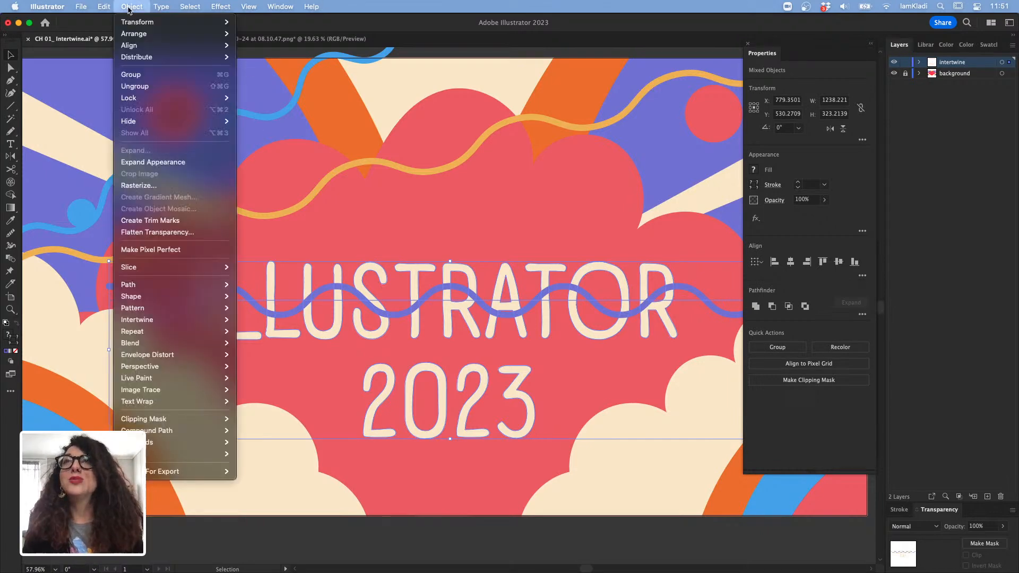
mouse_move(168, 319)
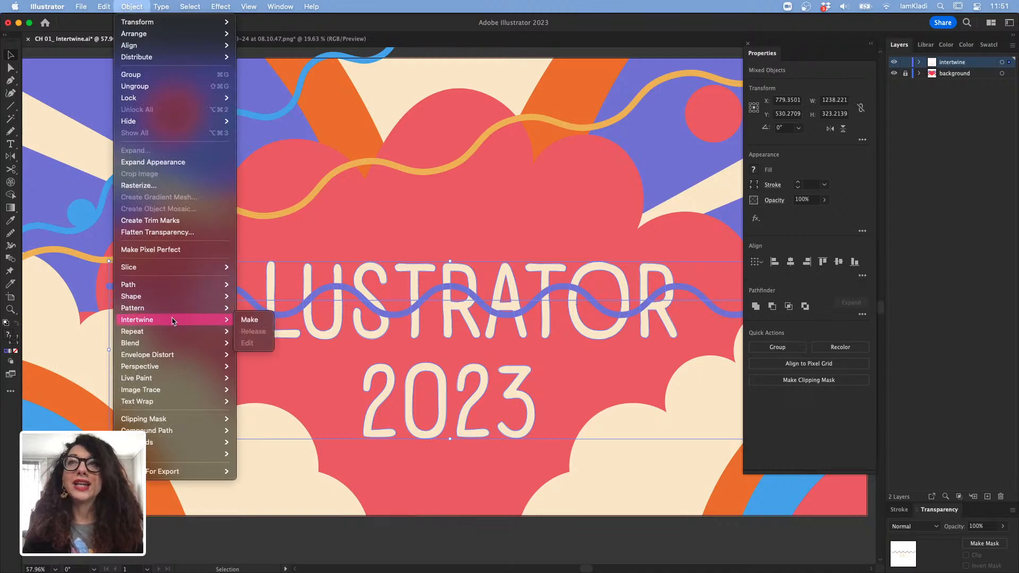
left_click(258, 320)
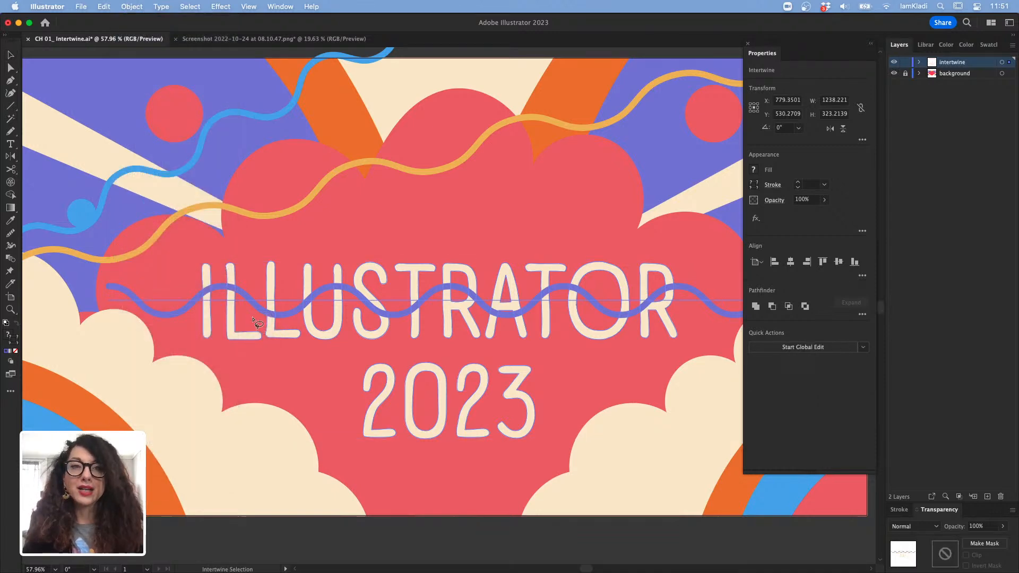
- Lasso the purple line's crossings with the U, S, A and O to bring those letter parts in front, and finish the intertwine editing
mouse_move(316, 288)
left_mouse_down()
mouse_move(291, 317)
mouse_move(325, 311)
mouse_move(315, 287)
left_mouse_up()
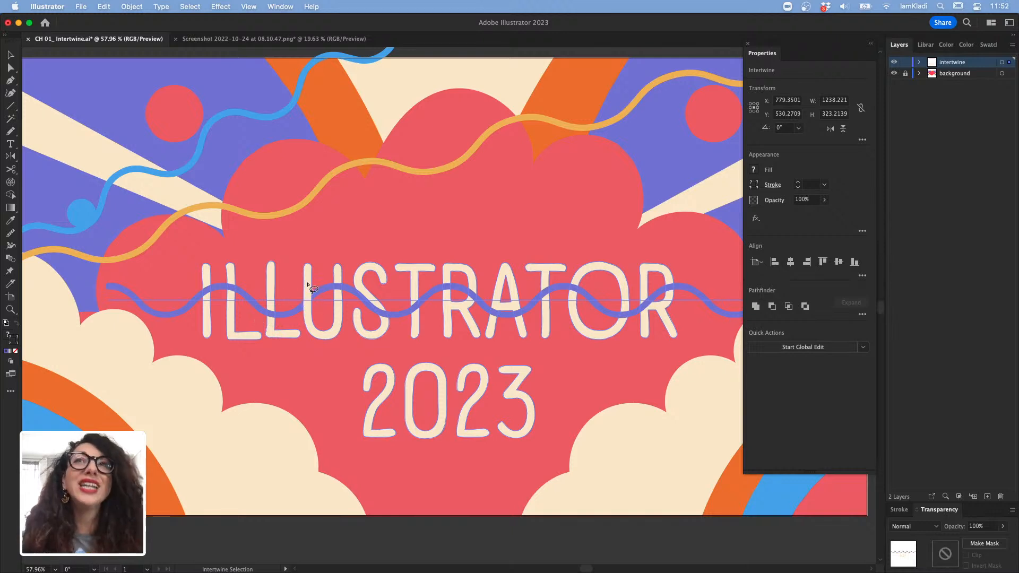
mouse_move(392, 299)
left_mouse_down()
mouse_move(374, 319)
mouse_move(382, 320)
mouse_move(379, 296)
left_mouse_up()
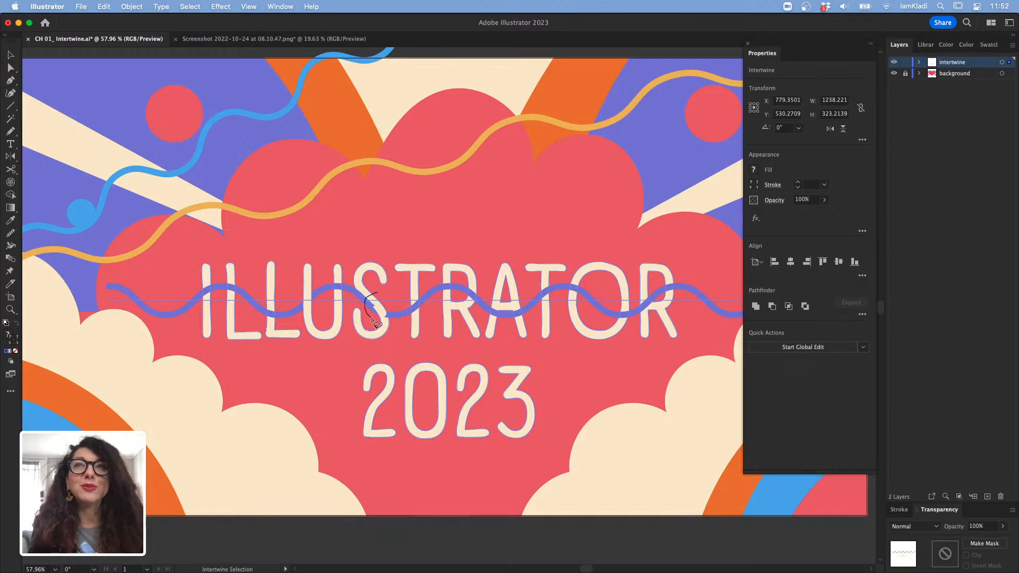
mouse_move(392, 295)
left_mouse_down()
mouse_move(372, 310)
mouse_move(381, 325)
mouse_move(399, 317)
mouse_move(393, 298)
left_mouse_up()
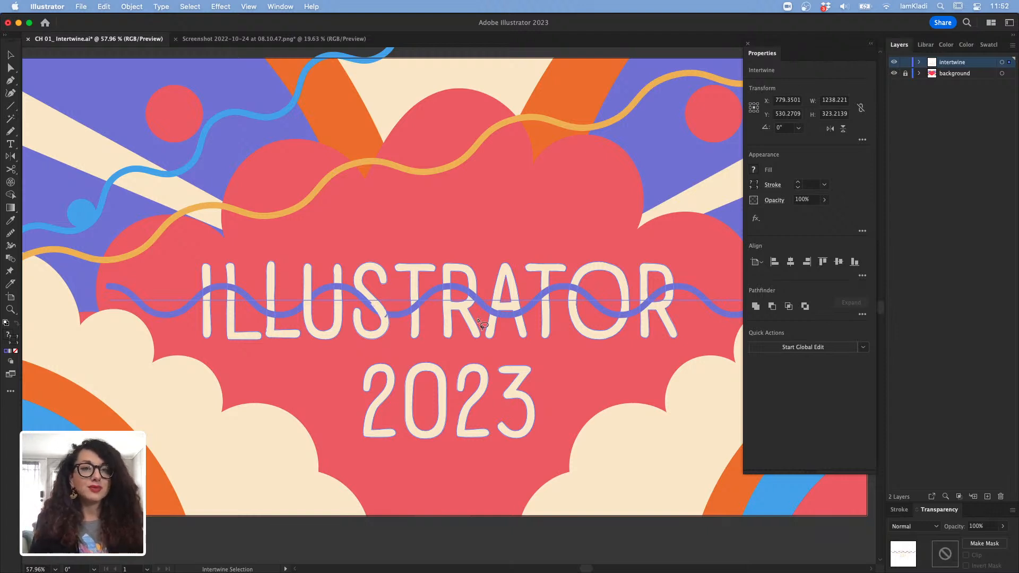
mouse_move(484, 300)
left_mouse_down()
mouse_move(482, 326)
mouse_move(495, 325)
mouse_move(484, 301)
left_mouse_up()
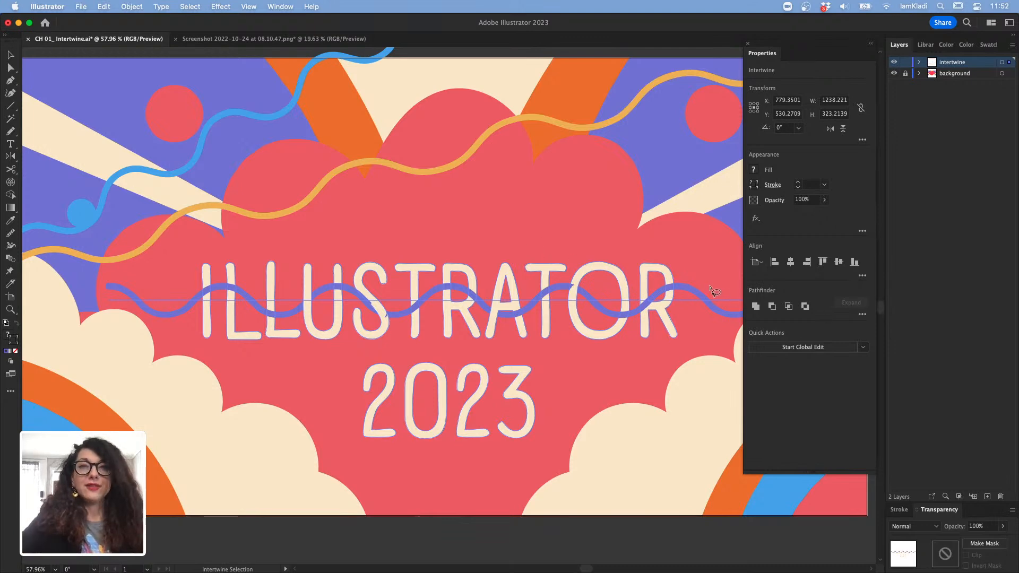
key("v")
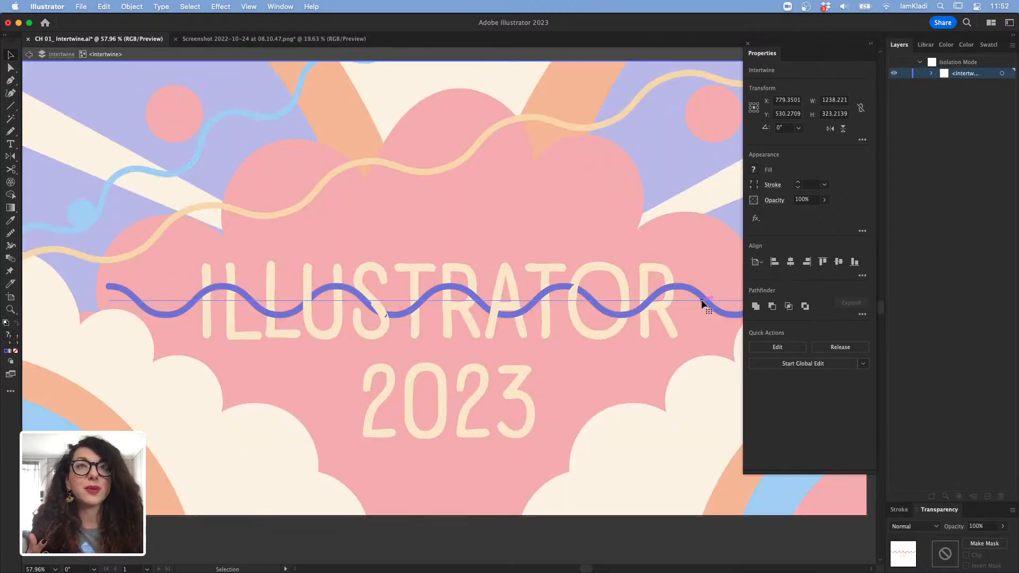
- Isolate the intertwined object, select its purple wavy line and display the line's appearance attributes
double_click(701, 303)
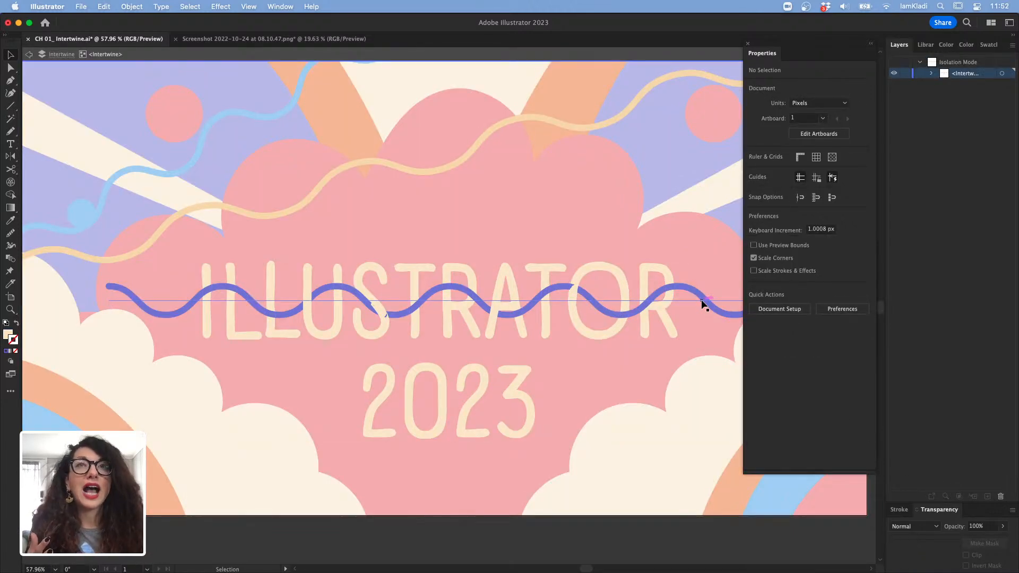
left_click(700, 303)
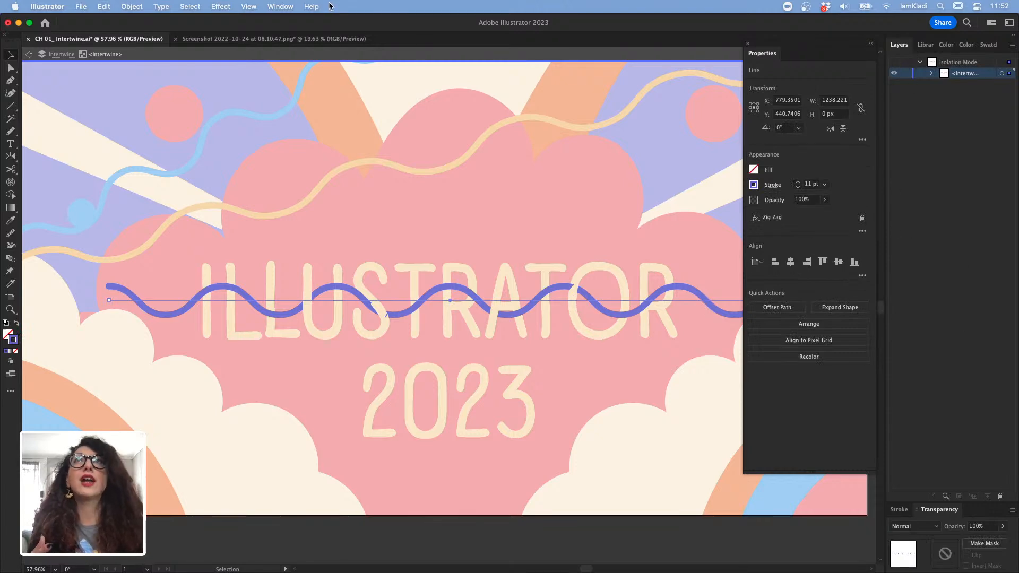
left_click(278, 6)
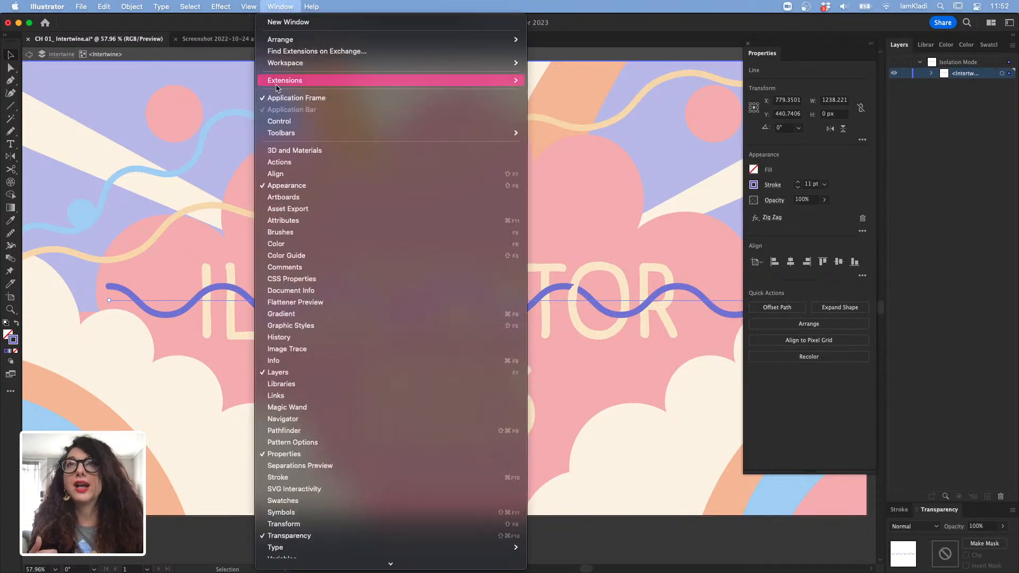
left_click(298, 187)
left_click(290, 7)
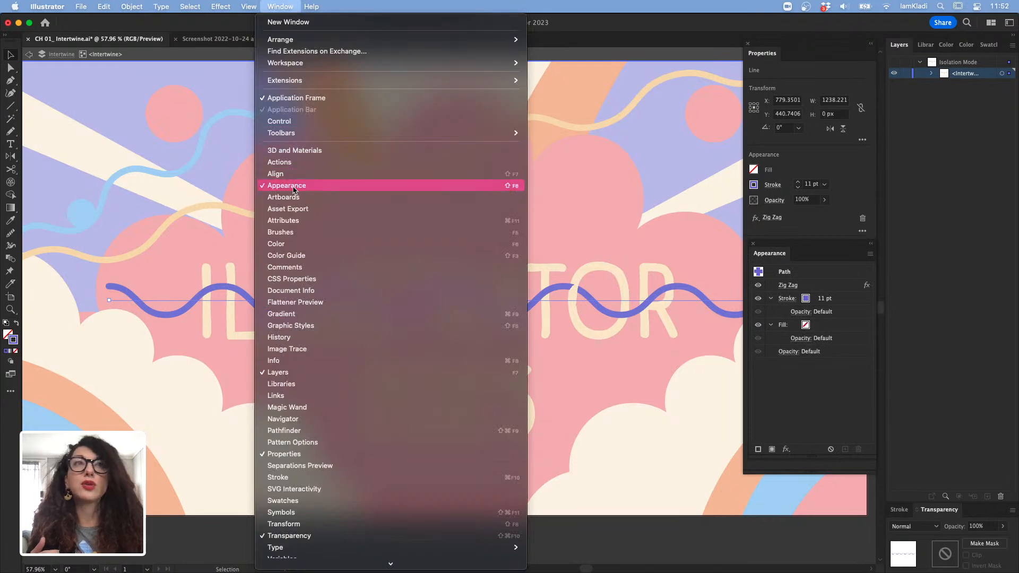
left_click(269, 186)
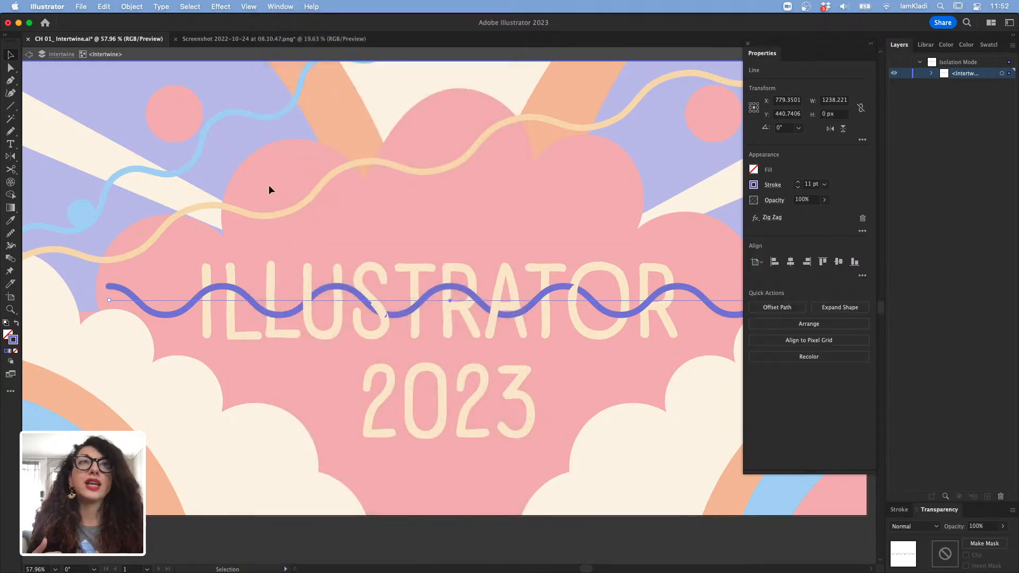
left_click(280, 6)
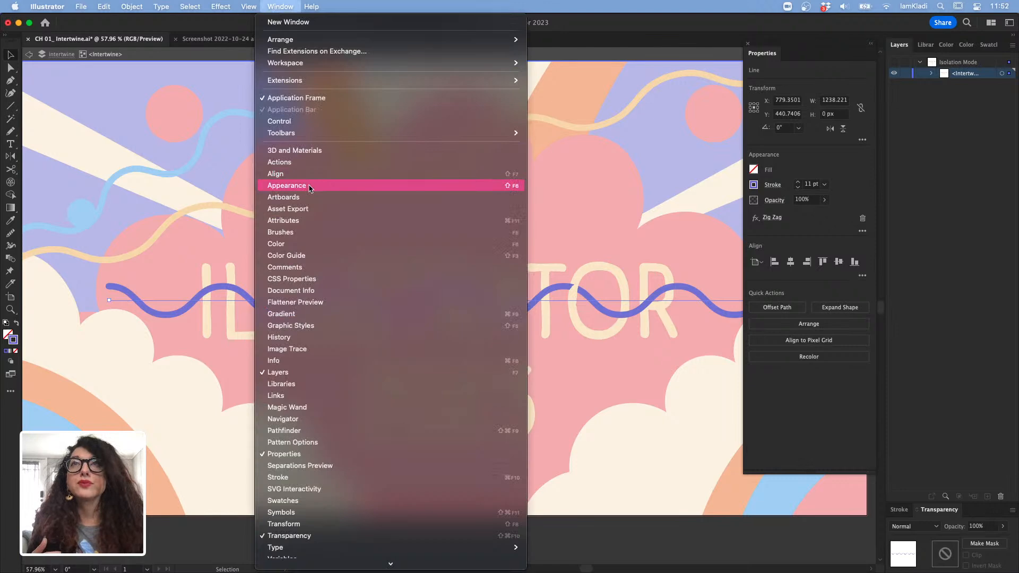
left_click(309, 187)
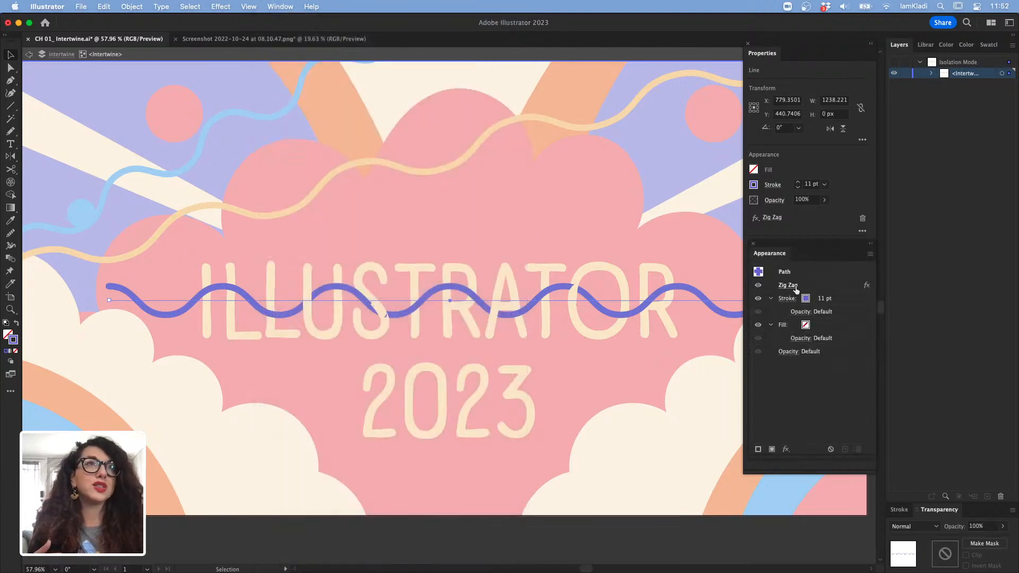
- Toggle the Zig Zag effect's visibility on the purple line off and on to compare the straight and wavy versions
left_click(765, 286)
left_click(759, 286)
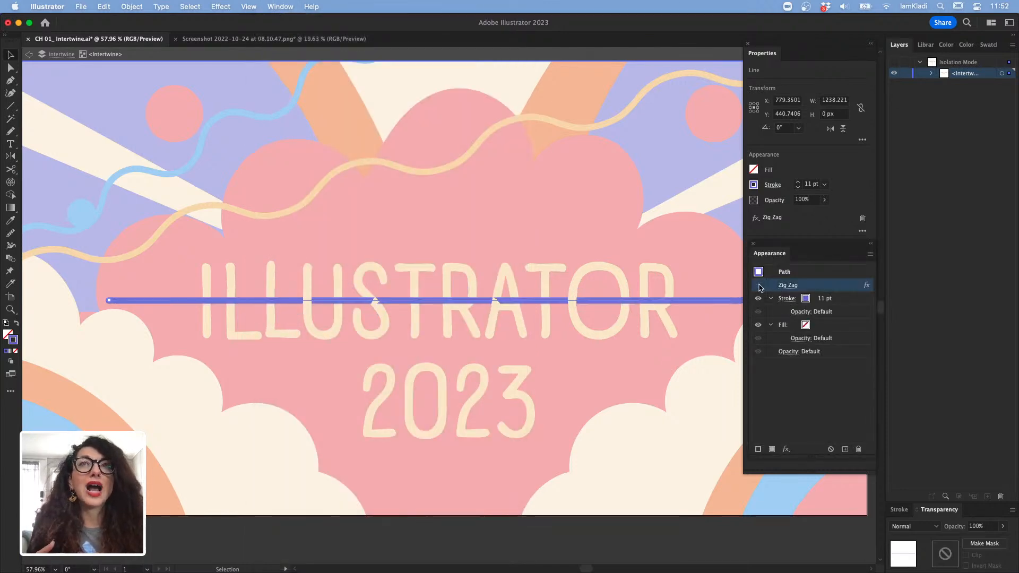
left_click(758, 285)
left_click(758, 286)
left_click(759, 286)
left_click(758, 286)
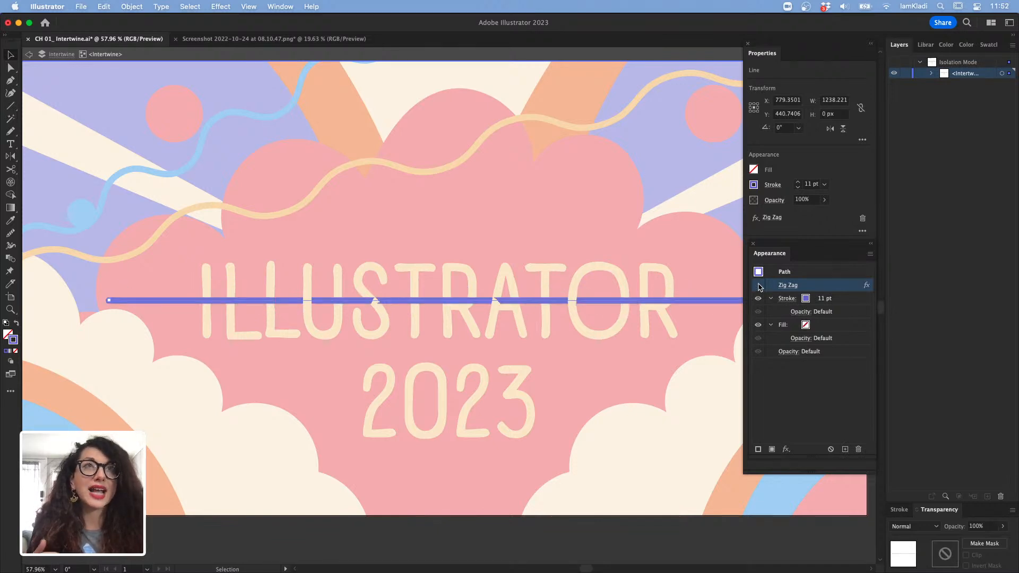
left_click(758, 285)
left_click(758, 286)
left_click(758, 285)
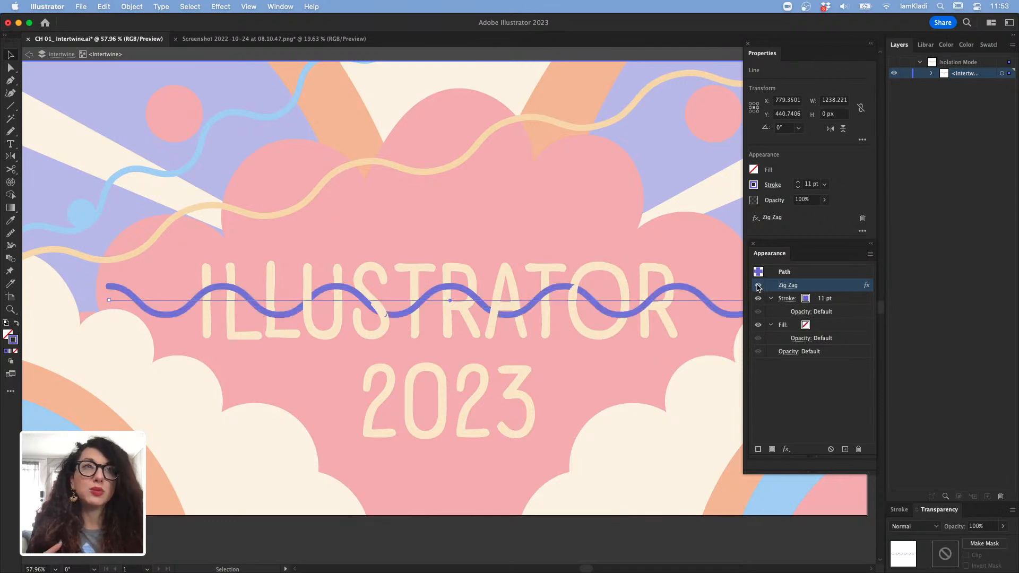
- Expand the appearance of the purple wavy line, then leave isolation mode with the whole intertwined object selected
left_click(134, 6)
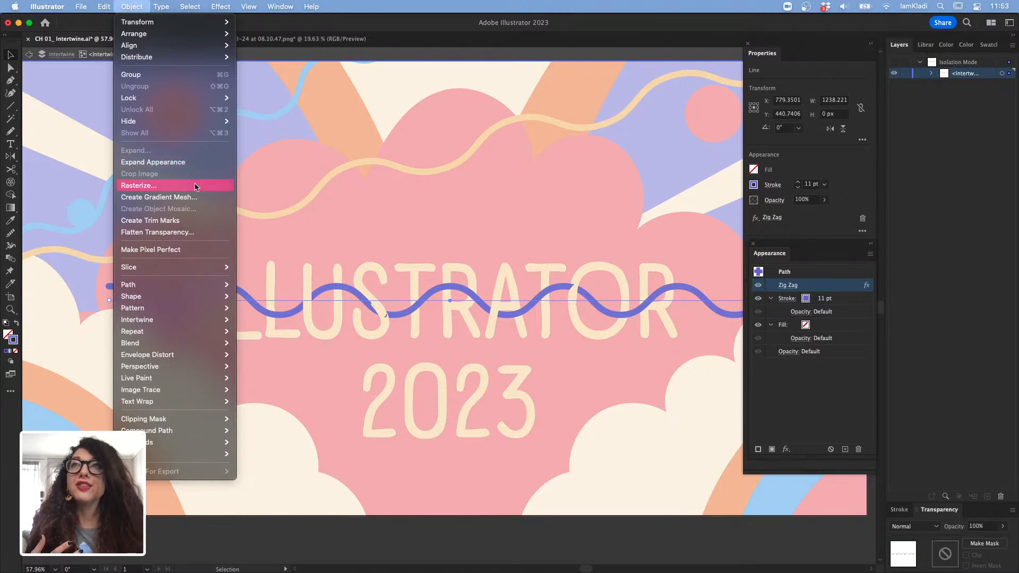
left_click(182, 162)
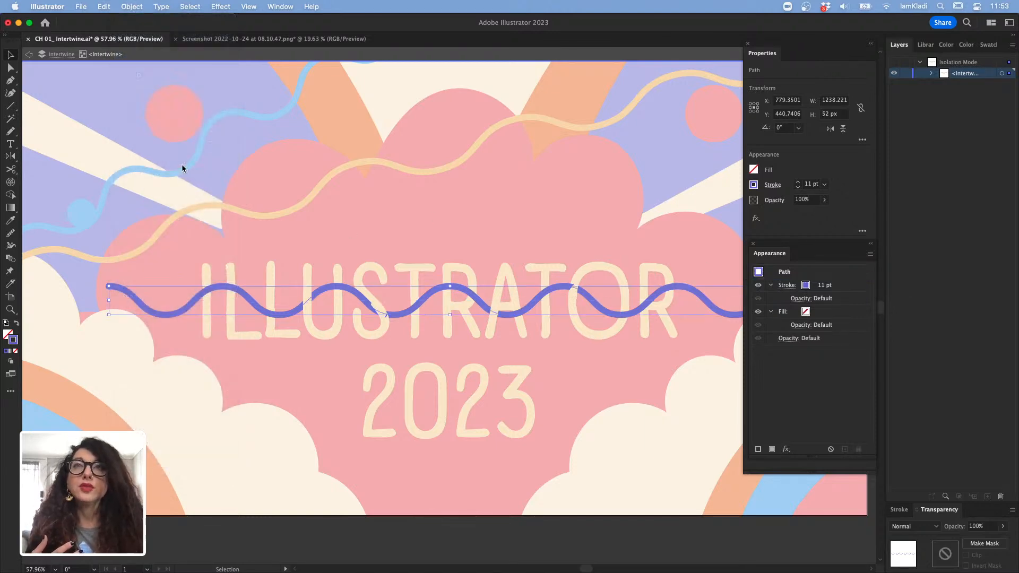
left_click(590, 343)
double_click(695, 322)
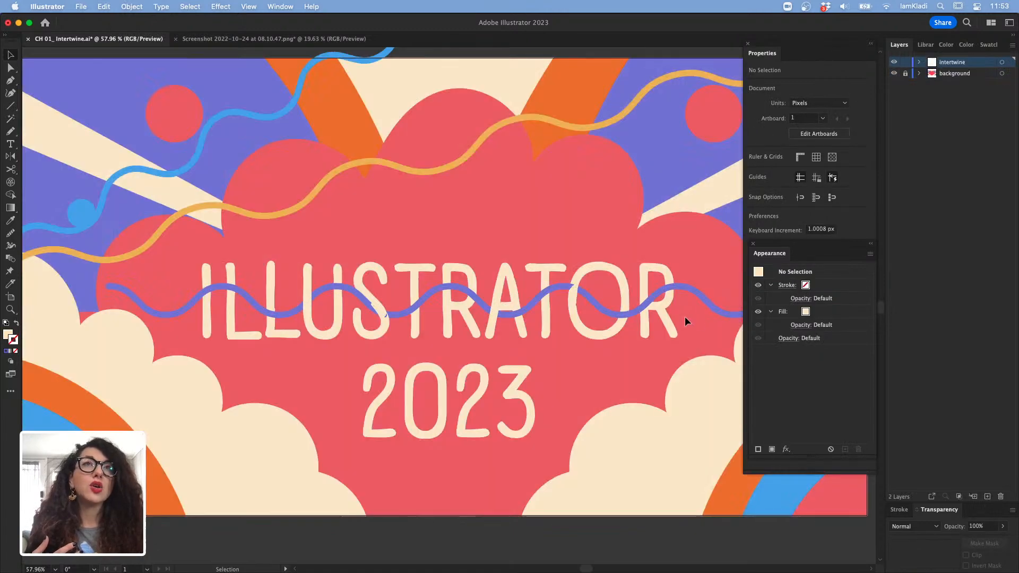
left_click(660, 299)
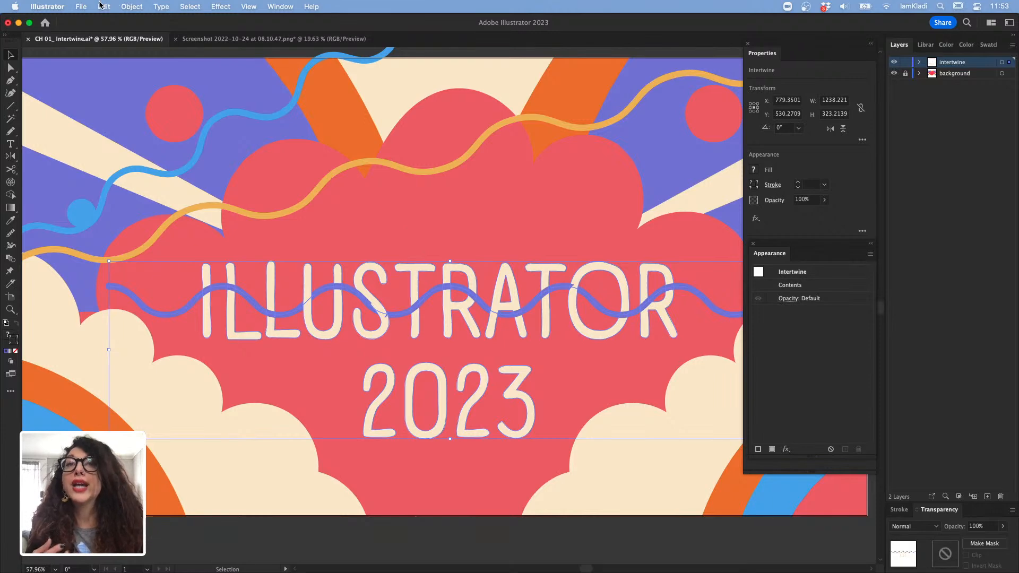
- Reopen the intertwined object for editing and try lassoing the purple line's crossings with the final R, O, first R and second L
left_click(131, 7)
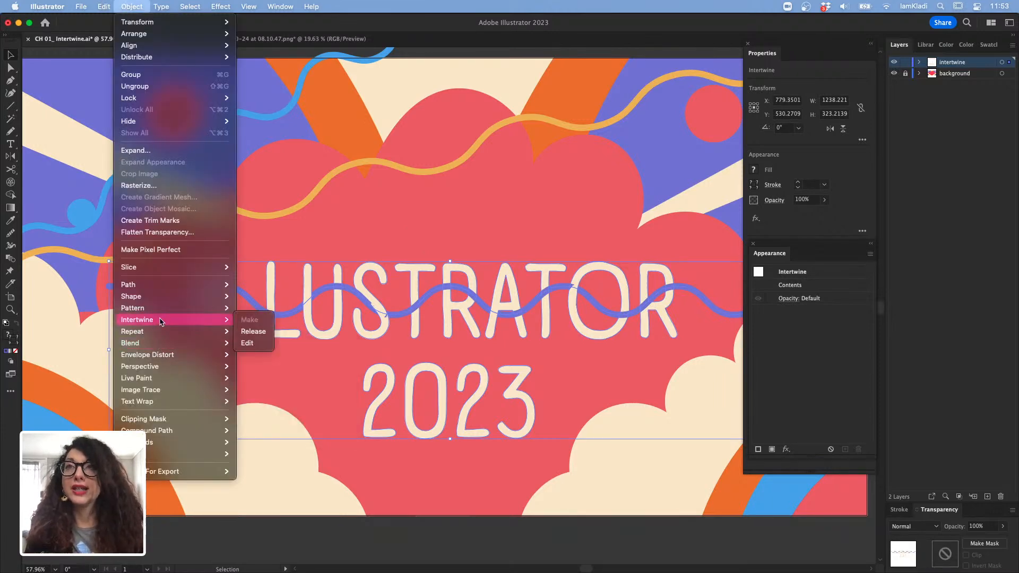
left_click(250, 342)
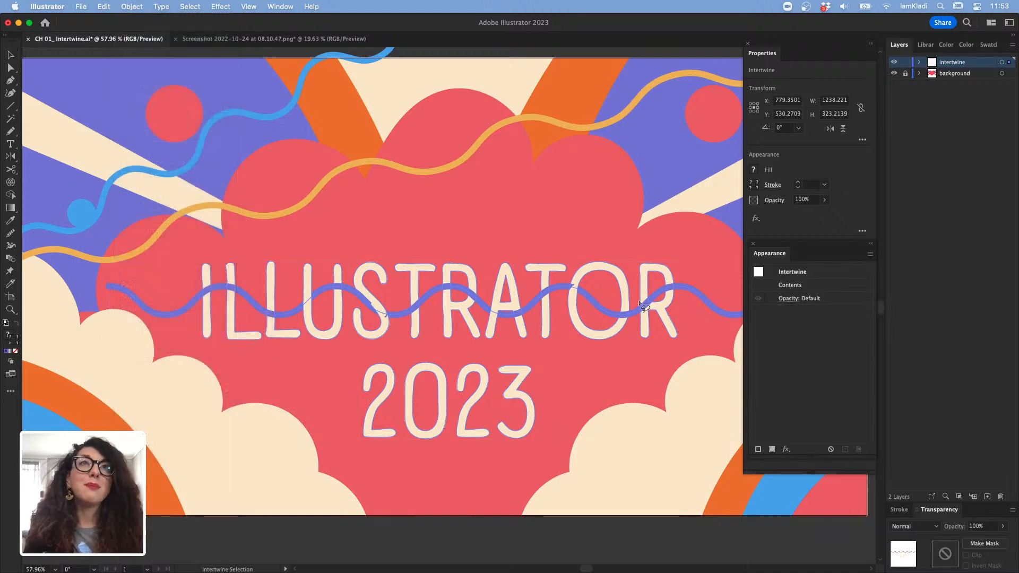
mouse_move(685, 284)
left_mouse_down()
mouse_move(661, 295)
mouse_move(669, 278)
left_mouse_up()
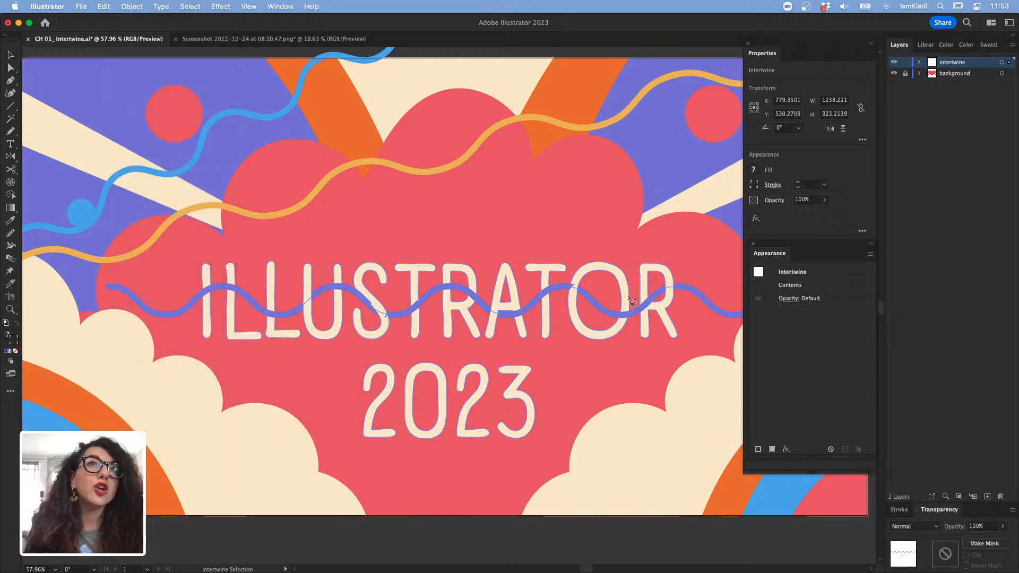
mouse_move(603, 293)
left_mouse_down()
mouse_move(569, 289)
mouse_move(596, 291)
mouse_move(570, 280)
mouse_move(589, 293)
mouse_move(554, 287)
mouse_move(555, 298)
mouse_move(590, 300)
mouse_move(585, 293)
left_mouse_up()
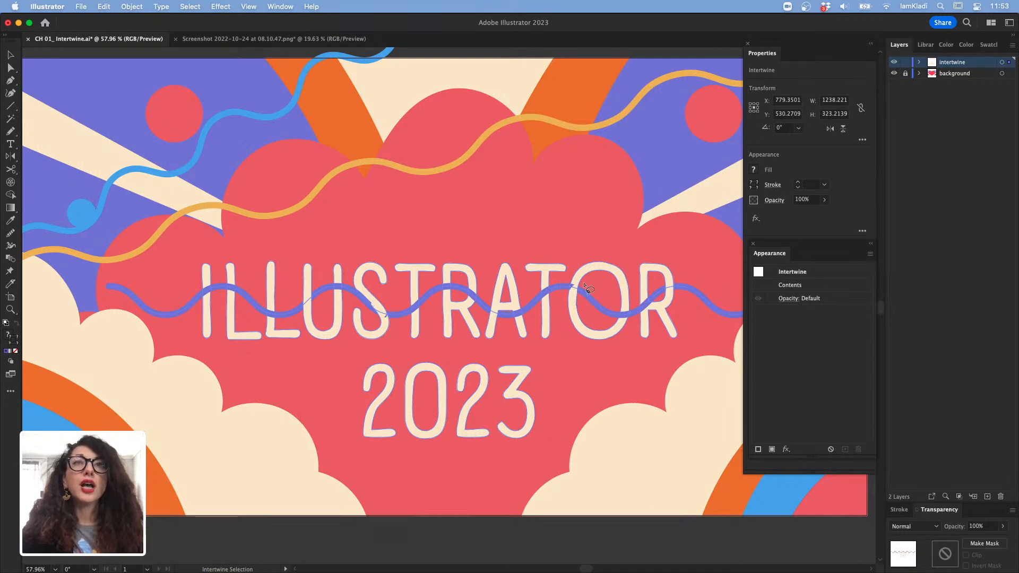
mouse_move(446, 272)
left_mouse_down()
mouse_move(438, 284)
mouse_move(462, 300)
mouse_move(445, 281)
mouse_move(436, 290)
left_mouse_up()
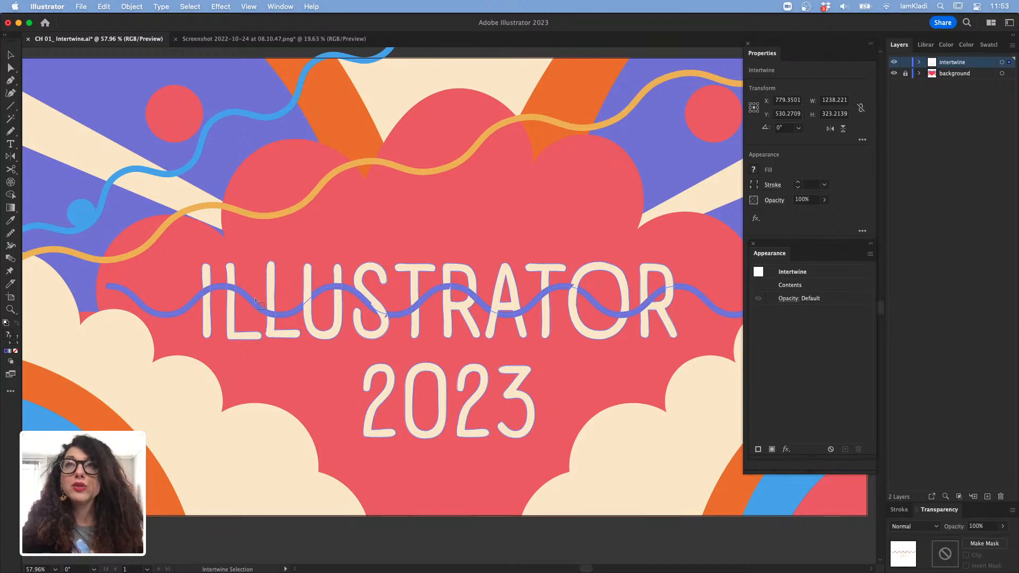
left_click_drag(252, 293, 287, 325)
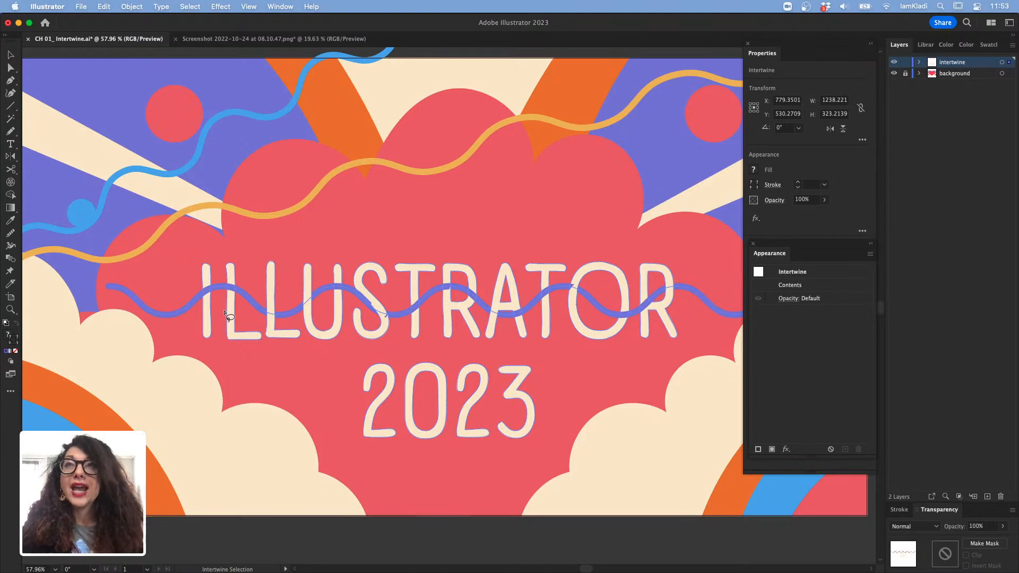
- Lasso the purple line's crossing with the I to bring the letter in front, and try the first L's crossing
key("super+space")
left_click_drag(150, 245, 364, 279)
key("space")
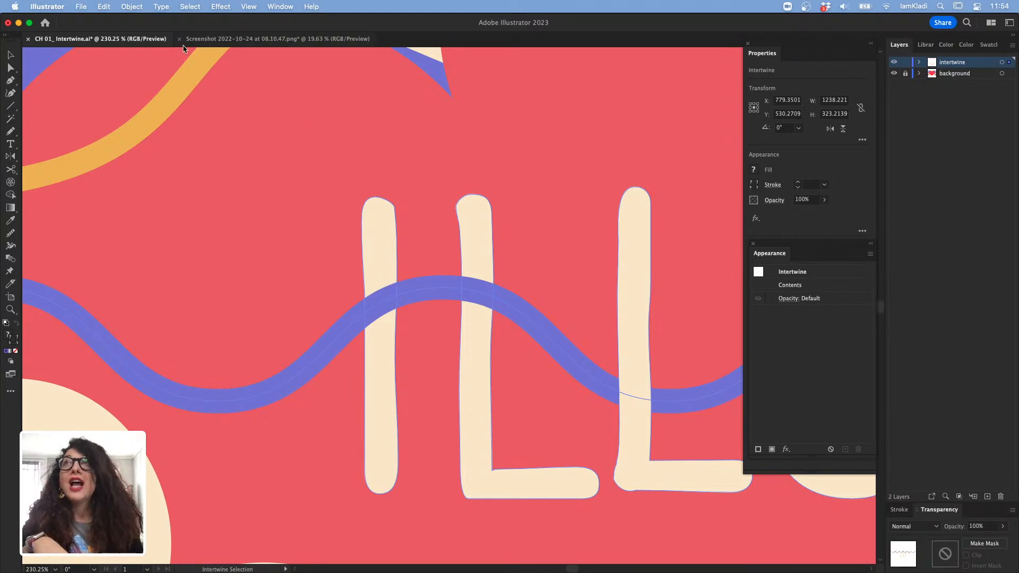
left_click(131, 6)
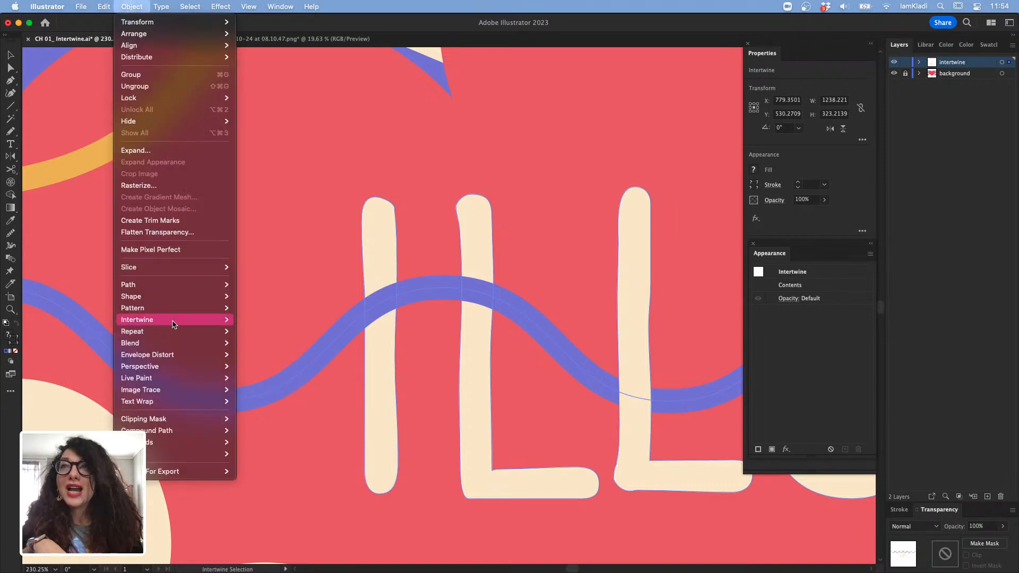
mouse_move(192, 324)
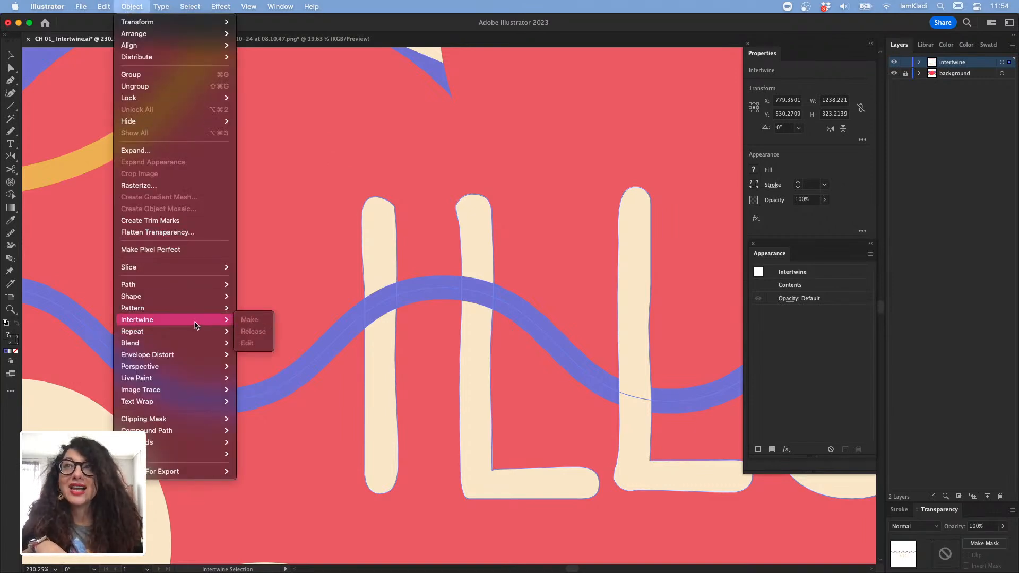
left_click(384, 263)
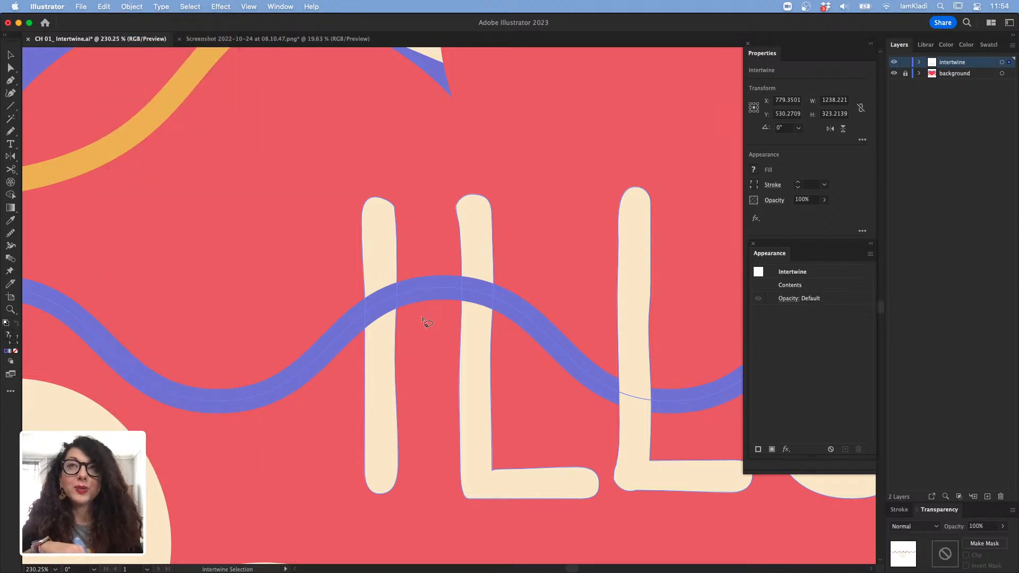
mouse_move(423, 319)
left_mouse_down()
mouse_move(420, 266)
mouse_move(407, 250)
mouse_move(370, 250)
mouse_move(347, 256)
mouse_move(309, 296)
mouse_move(299, 326)
mouse_move(315, 348)
mouse_move(348, 351)
mouse_move(424, 319)
left_mouse_up()
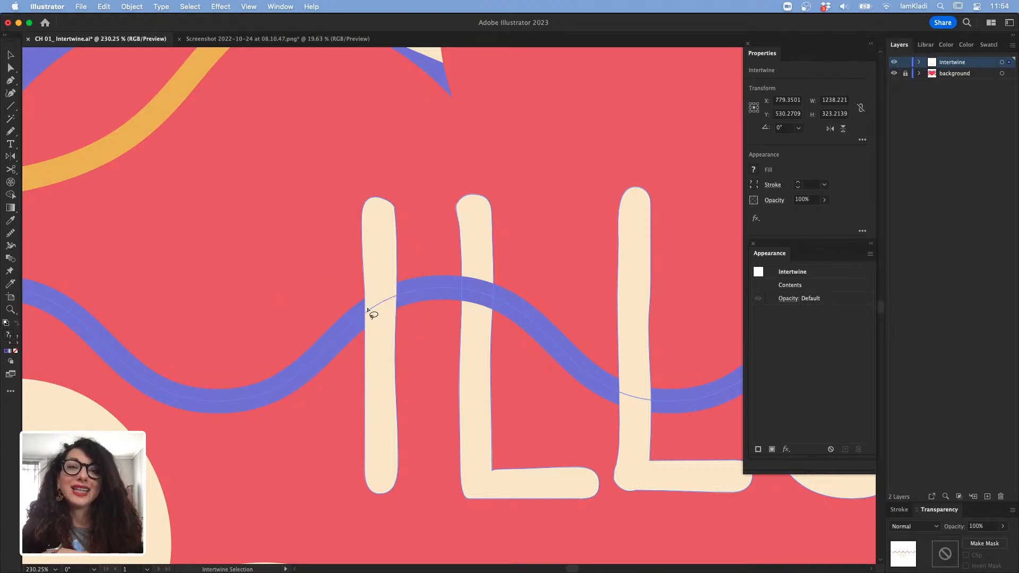
mouse_move(419, 272)
left_mouse_down()
mouse_move(383, 266)
mouse_move(402, 365)
mouse_move(387, 264)
mouse_move(396, 267)
mouse_move(337, 356)
mouse_move(422, 277)
mouse_move(395, 271)
left_mouse_up()
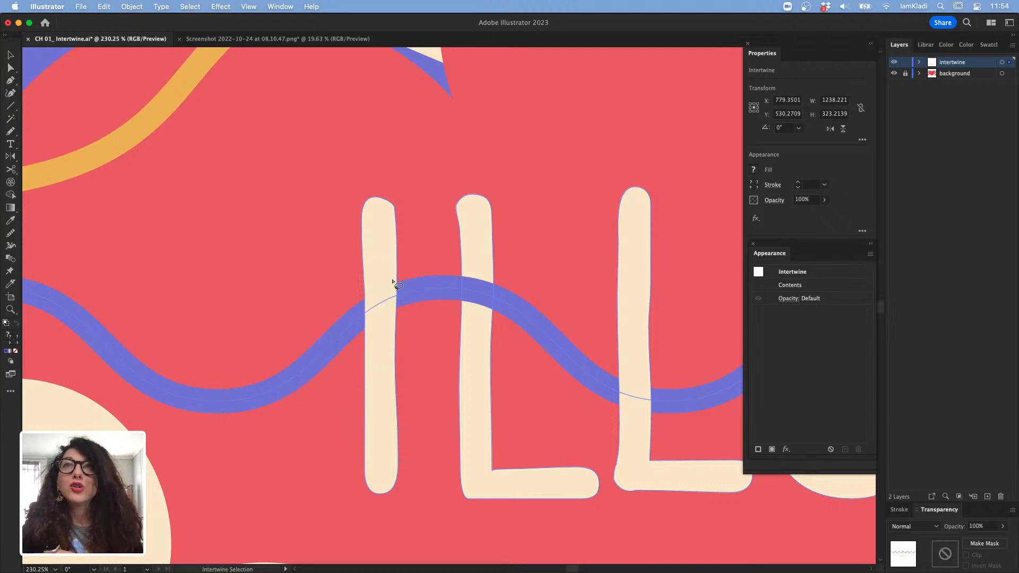
left_click_drag(501, 271, 449, 266)
mouse_move(490, 259)
left_mouse_down()
mouse_move(442, 263)
mouse_move(458, 340)
mouse_move(493, 269)
left_mouse_up()
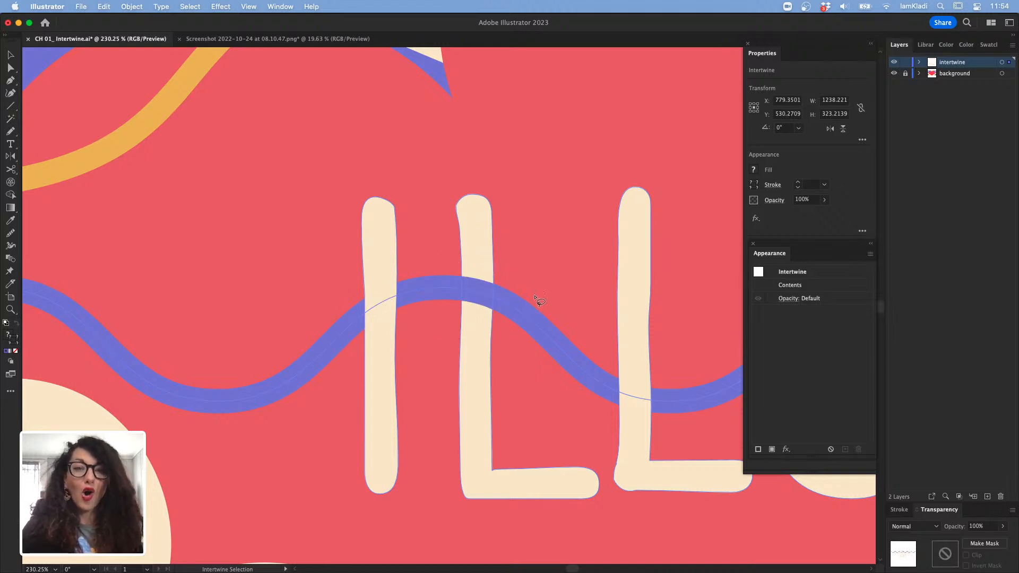
- Examine how the expanded purple line crosses the letters from the U and S through to the O
left_click_drag(547, 305, 349, 218)
left_click_drag(482, 273, 304, 249)
left_click_drag(465, 269, 345, 263)
mouse_move(595, 208)
left_mouse_down()
mouse_move(519, 203)
mouse_move(508, 301)
mouse_move(598, 329)
mouse_move(621, 240)
mouse_move(491, 202)
mouse_move(562, 294)
mouse_move(632, 315)
mouse_move(602, 215)
mouse_move(500, 246)
left_mouse_up()
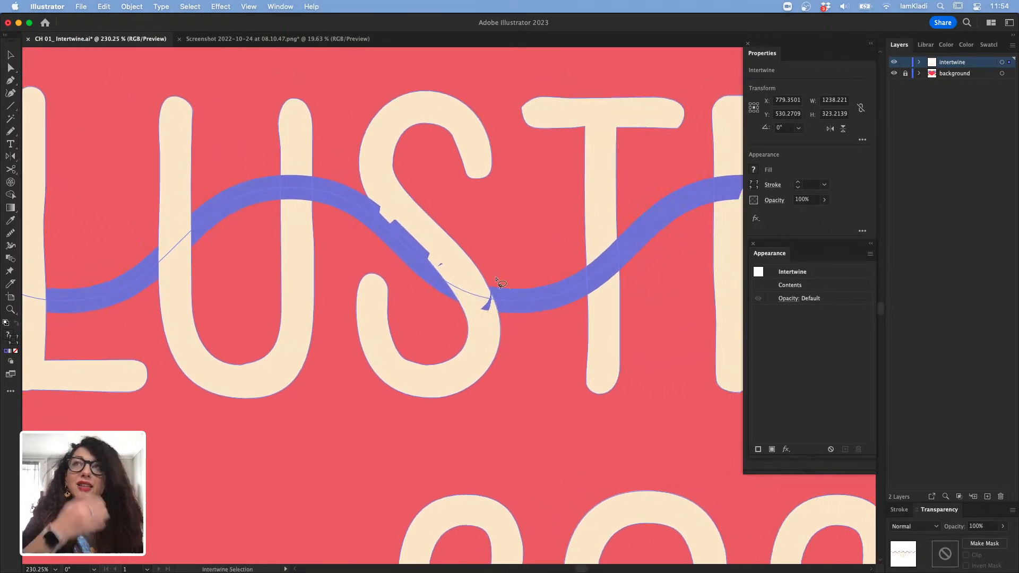
left_click_drag(581, 262, 183, 281)
mouse_move(369, 192)
left_mouse_down()
mouse_move(286, 188)
mouse_move(371, 247)
mouse_move(345, 172)
left_mouse_up()
scroll(343, 222, "right", 8)
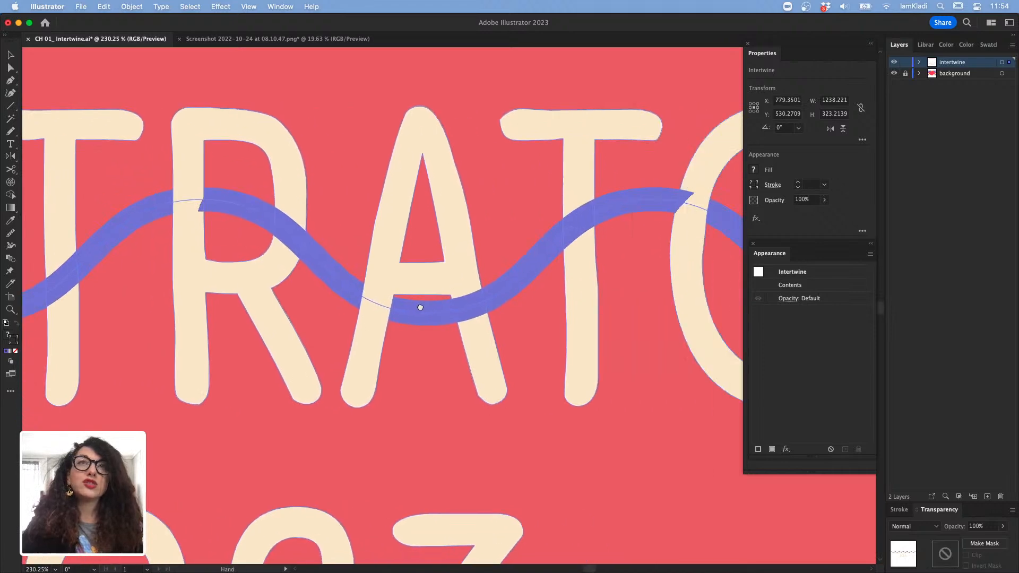
mouse_move(614, 218)
left_mouse_down()
mouse_move(580, 255)
mouse_move(669, 265)
mouse_move(598, 187)
mouse_move(613, 236)
mouse_move(563, 220)
left_mouse_up()
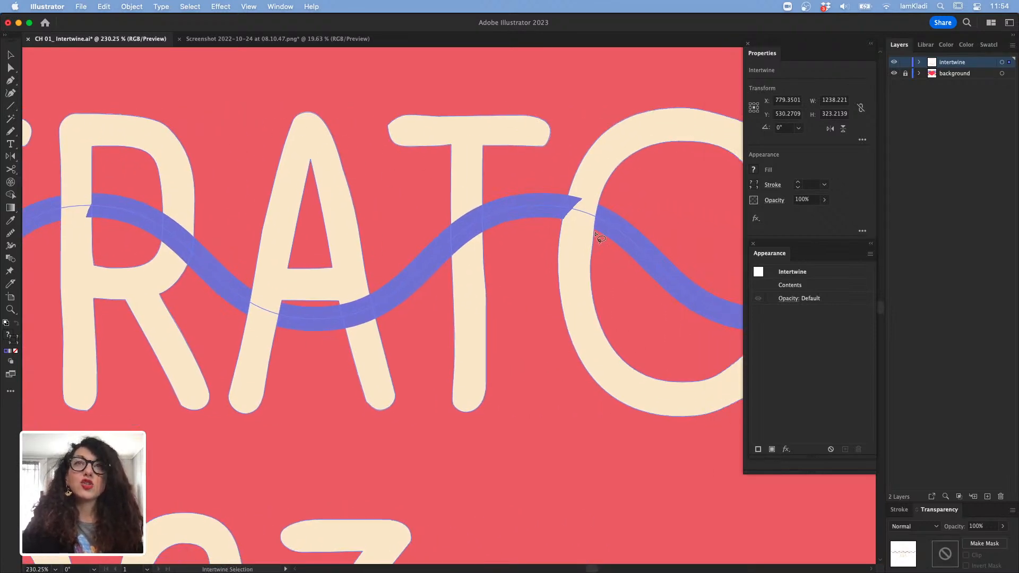
- Leave intertwine editing and release the intertwine between the expanded purple line and the lettering
left_click(131, 6)
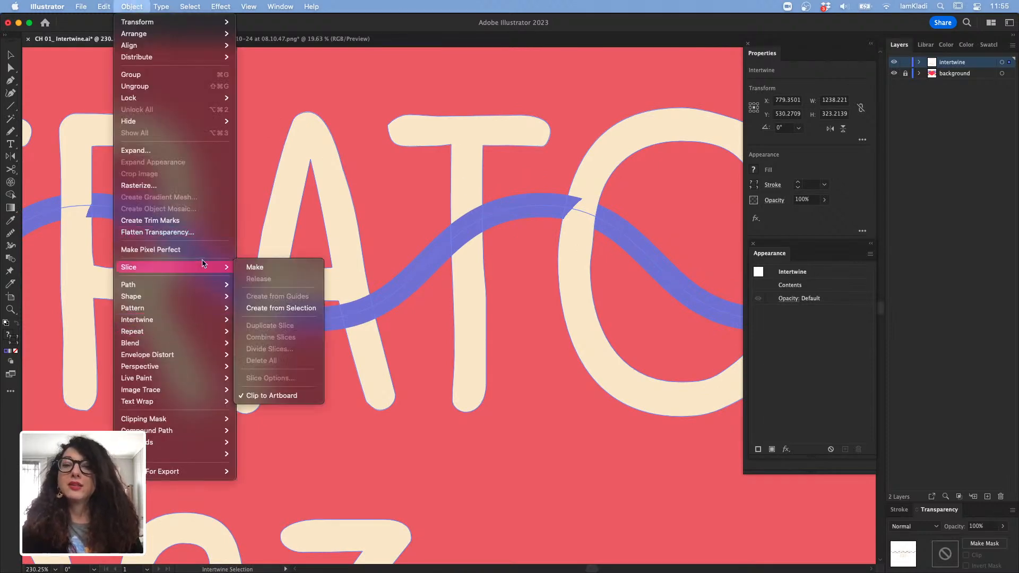
key("v")
left_click(469, 323)
key("v")
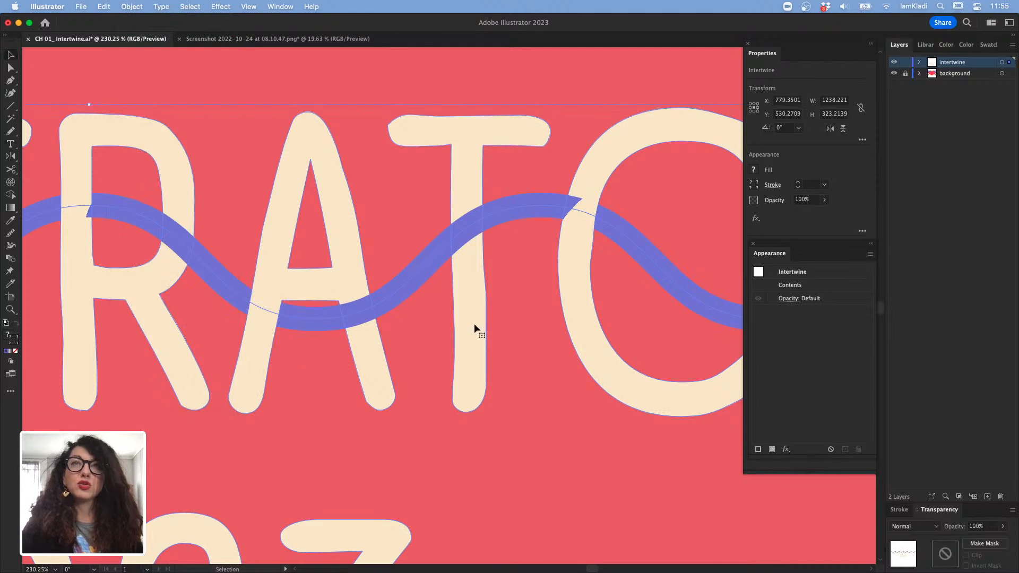
left_click(133, 6)
mouse_move(197, 350)
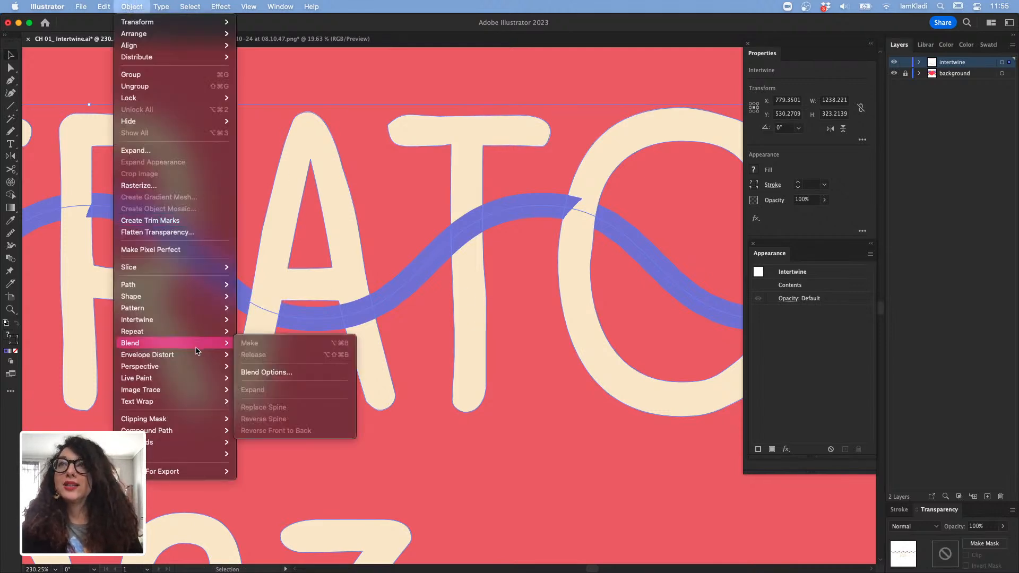
mouse_move(226, 320)
left_click(253, 333)
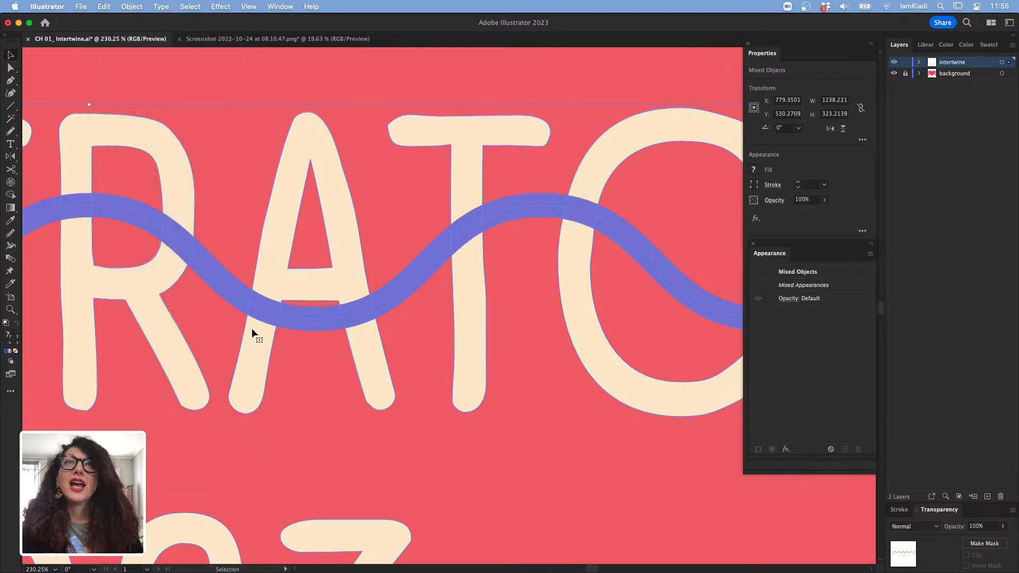
- Make a new intertwine and bring the O's left side in front of the purple line, undoing the attempted rearrangement at the A
left_click(132, 7)
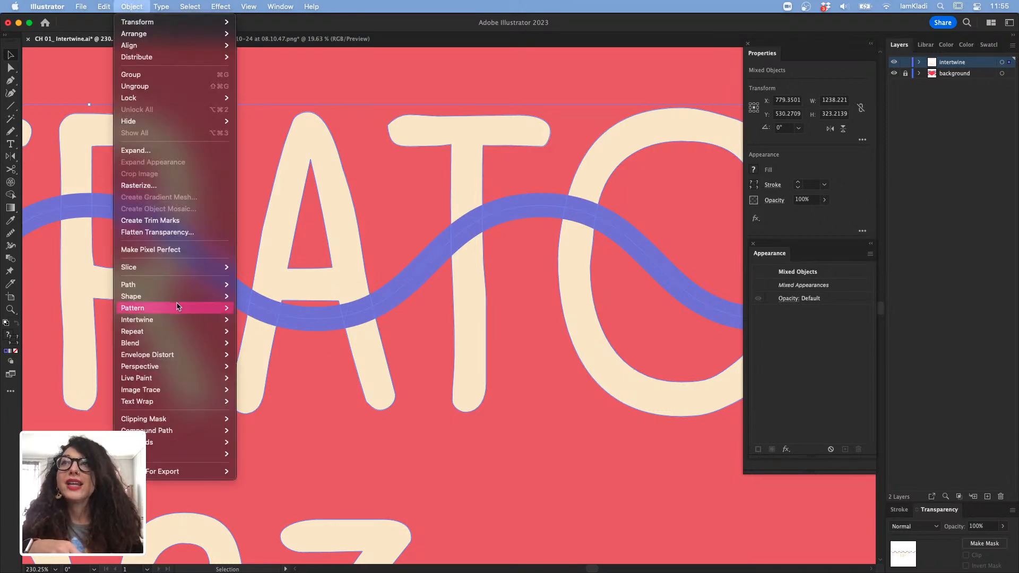
left_click(250, 320)
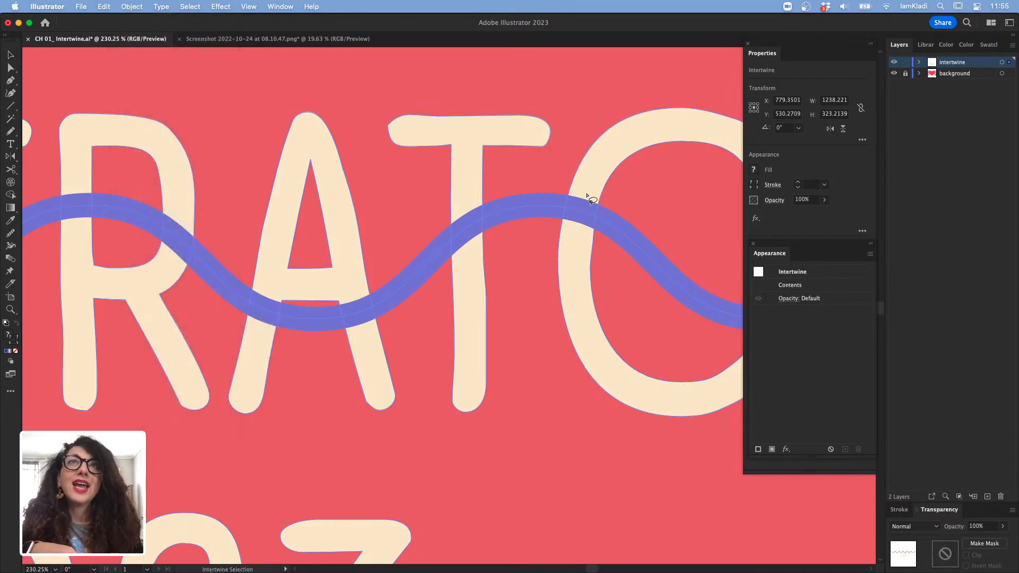
mouse_move(627, 184)
left_mouse_down()
mouse_move(527, 249)
mouse_move(588, 265)
mouse_move(646, 207)
mouse_move(627, 183)
left_mouse_up()
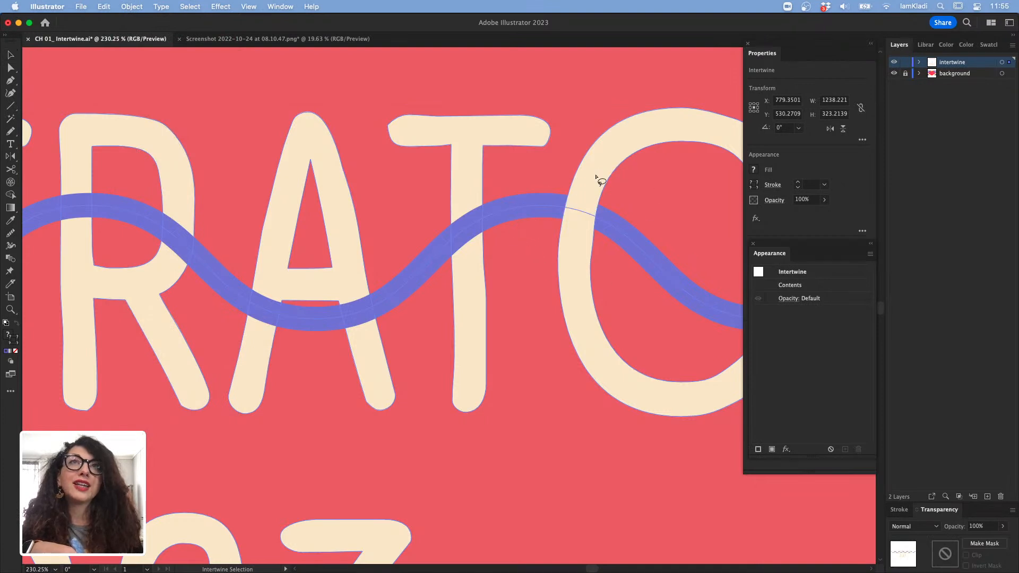
mouse_move(390, 284)
left_mouse_down()
mouse_move(368, 283)
mouse_move(317, 319)
mouse_move(354, 359)
mouse_move(405, 318)
mouse_move(389, 275)
mouse_move(351, 287)
mouse_move(338, 366)
mouse_move(391, 278)
left_mouse_up()
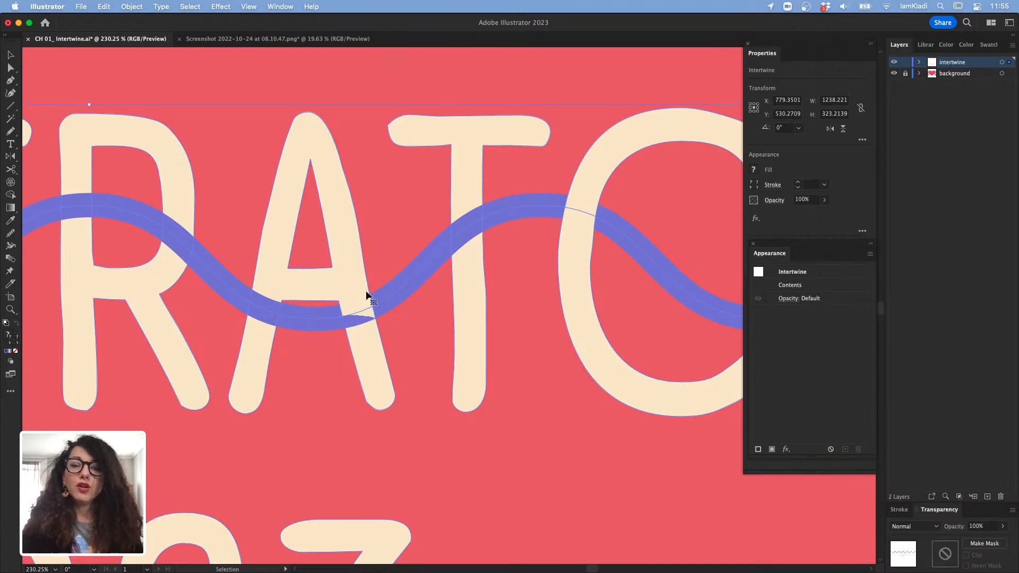
key("v")
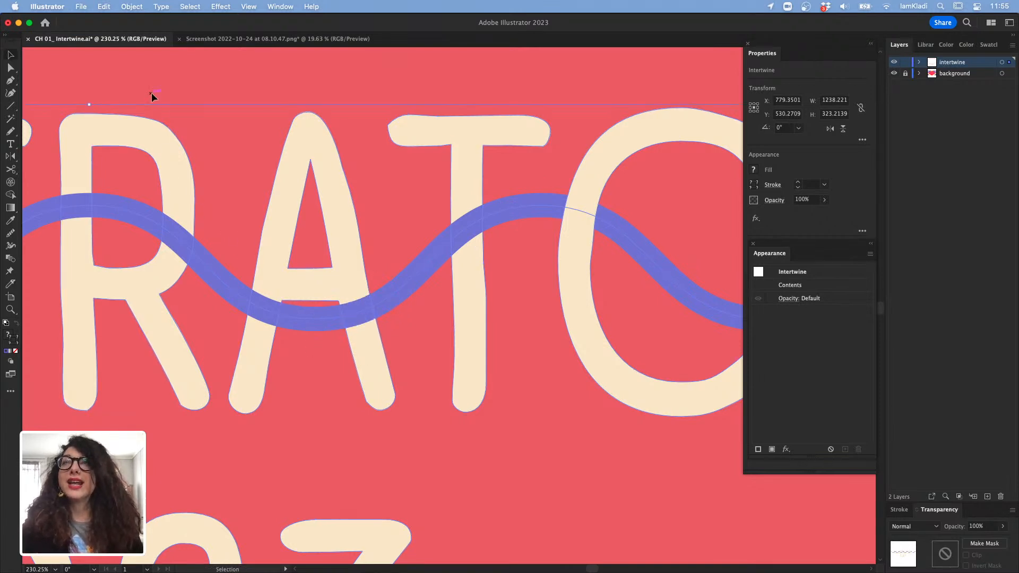
- Reopen the intertwine for editing and bring the first R's bowl and the first T's stem in front of the purple line
left_click(100, 6)
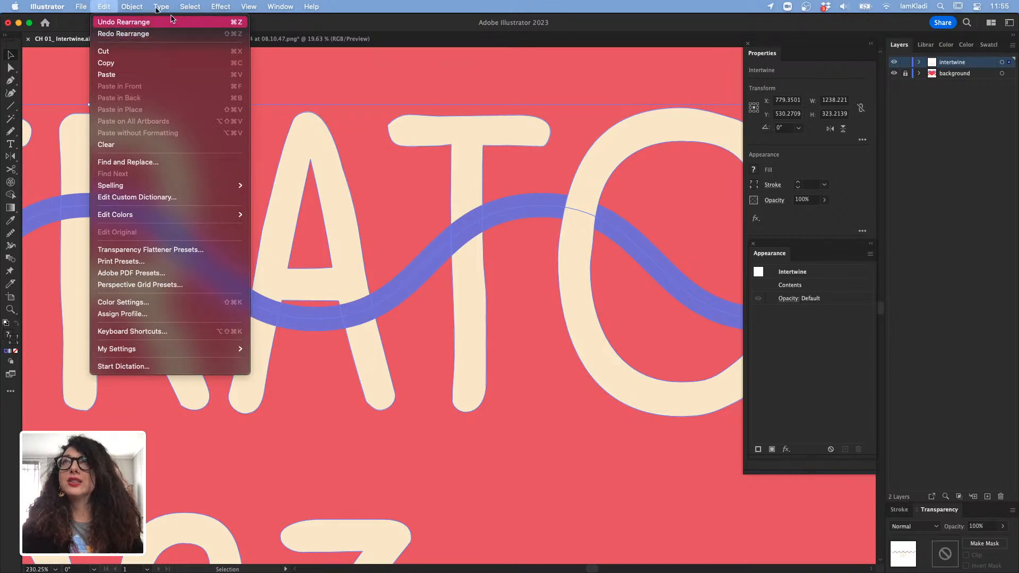
mouse_move(130, 5)
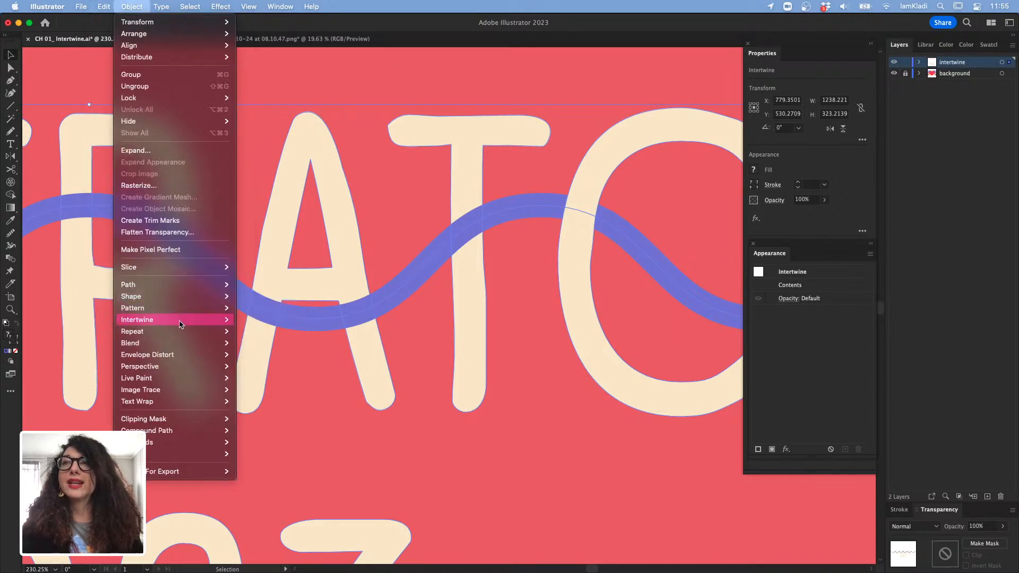
mouse_move(180, 324)
left_click(248, 342)
mouse_move(215, 208)
left_mouse_down()
mouse_move(164, 202)
mouse_move(182, 306)
mouse_move(215, 209)
mouse_move(532, 244)
left_mouse_up()
mouse_move(366, 301)
left_mouse_down()
mouse_move(259, 316)
mouse_move(375, 342)
mouse_move(351, 301)
left_mouse_up()
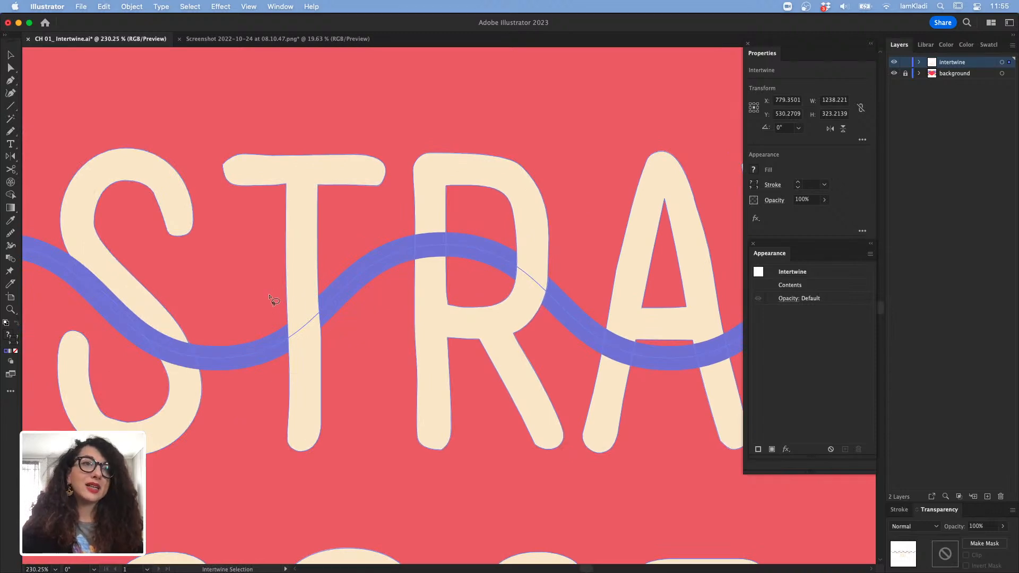
- Lasso the crossings to bring the U's right stem, the second L and the I in front of the purple line
left_click_drag(257, 289, 607, 276)
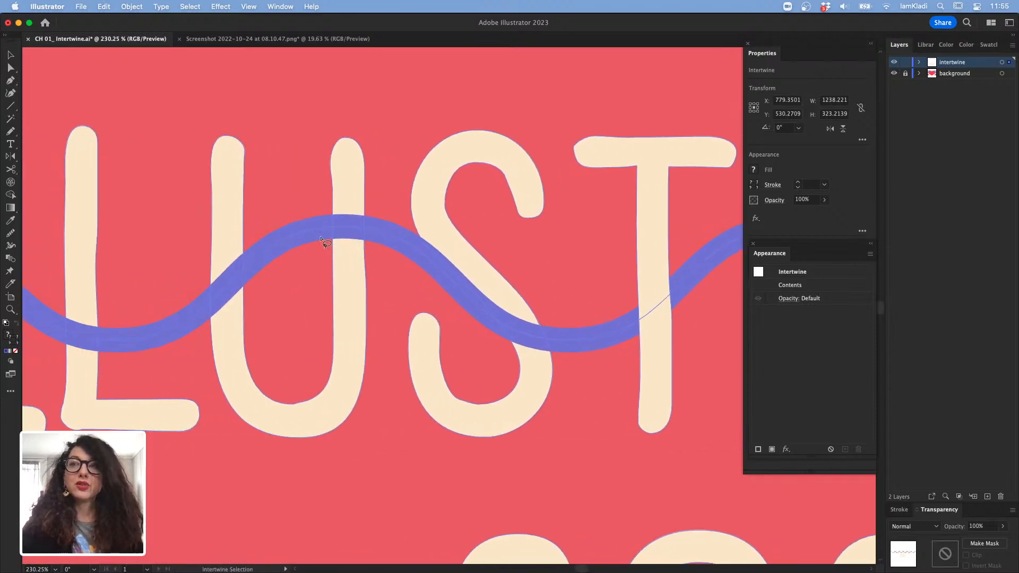
mouse_move(298, 221)
left_mouse_down()
mouse_move(320, 208)
mouse_move(389, 263)
left_mouse_up()
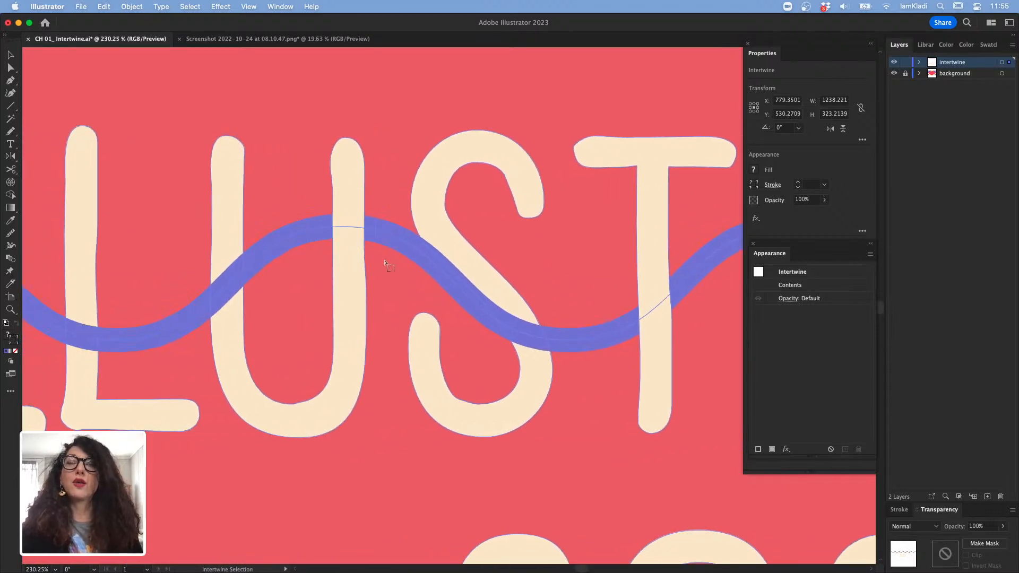
left_click_drag(118, 279, 284, 246)
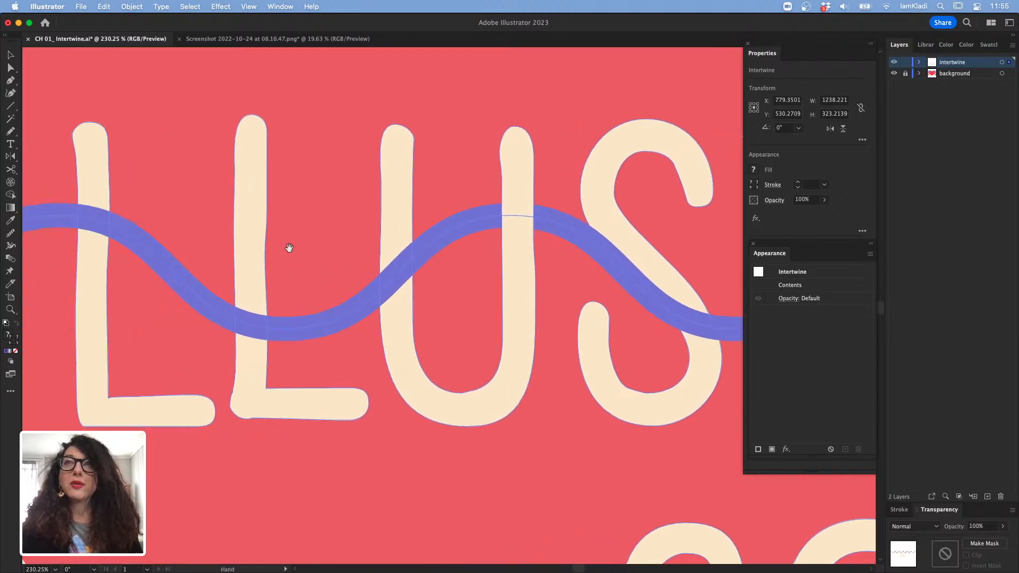
left_click_drag(204, 284, 323, 378)
left_click_drag(244, 321, 482, 369)
left_click_drag(176, 234, 262, 304)
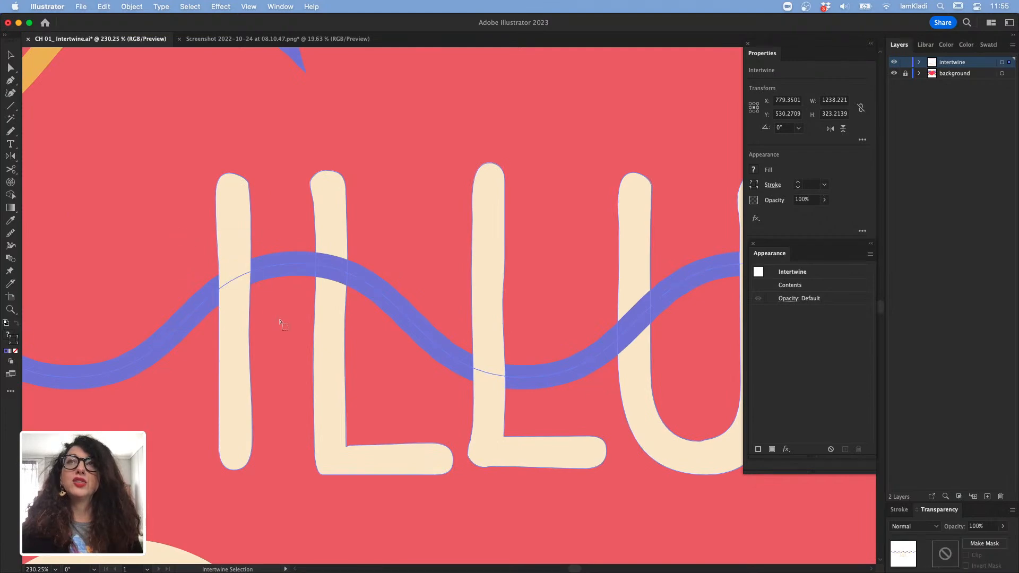
- Lasso the purple line's crossings with the final R and the O's right side, finish the intertwine editing and deselect the artwork
left_click_drag(437, 320, 204, 378)
left_click_drag(398, 373, 373, 377)
left_click_drag(433, 438, 394, 436)
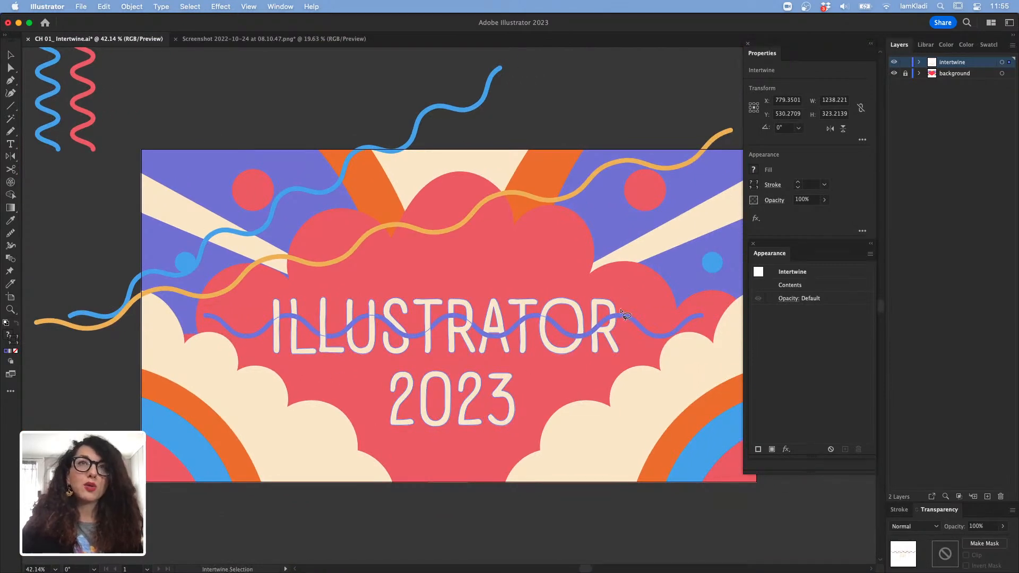
left_click_drag(621, 314, 620, 315)
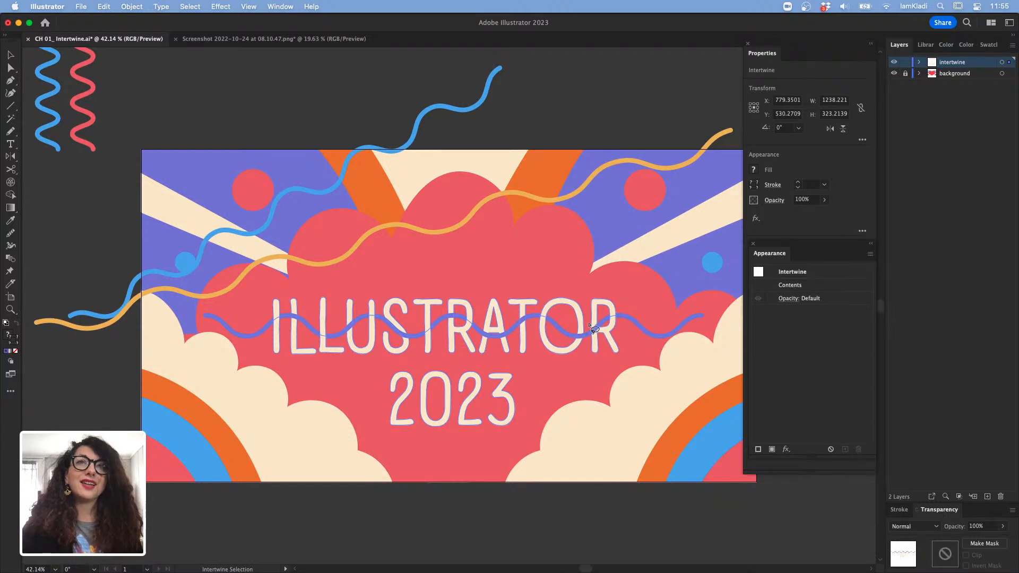
mouse_move(579, 325)
left_mouse_down()
mouse_move(574, 344)
mouse_move(590, 342)
left_mouse_up()
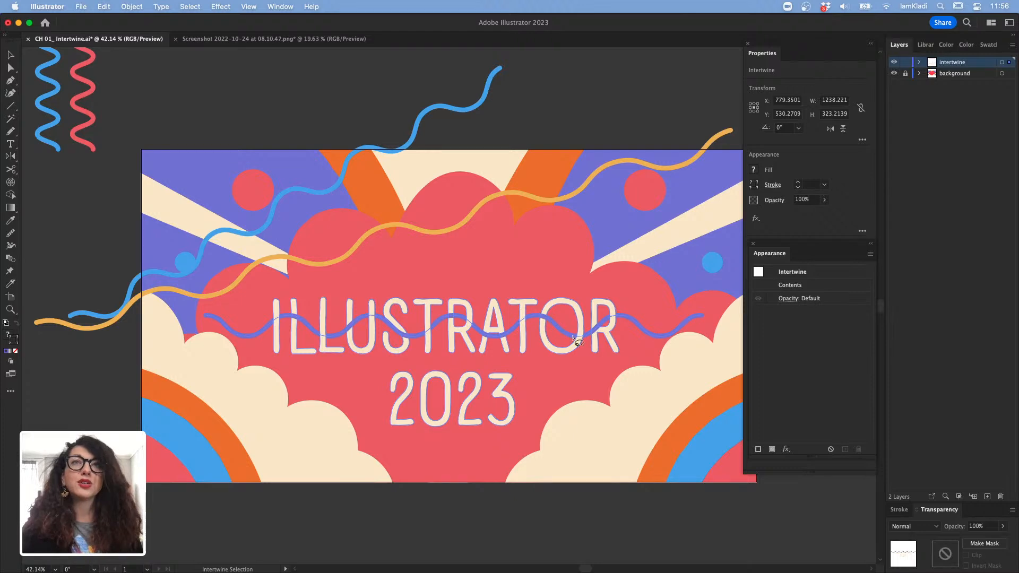
key("v")
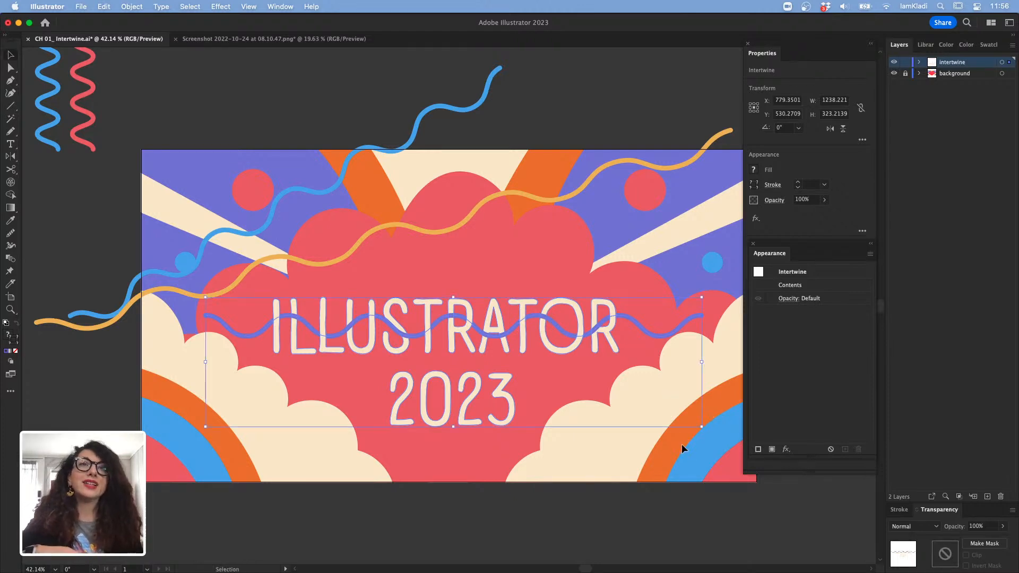
left_click(669, 475)
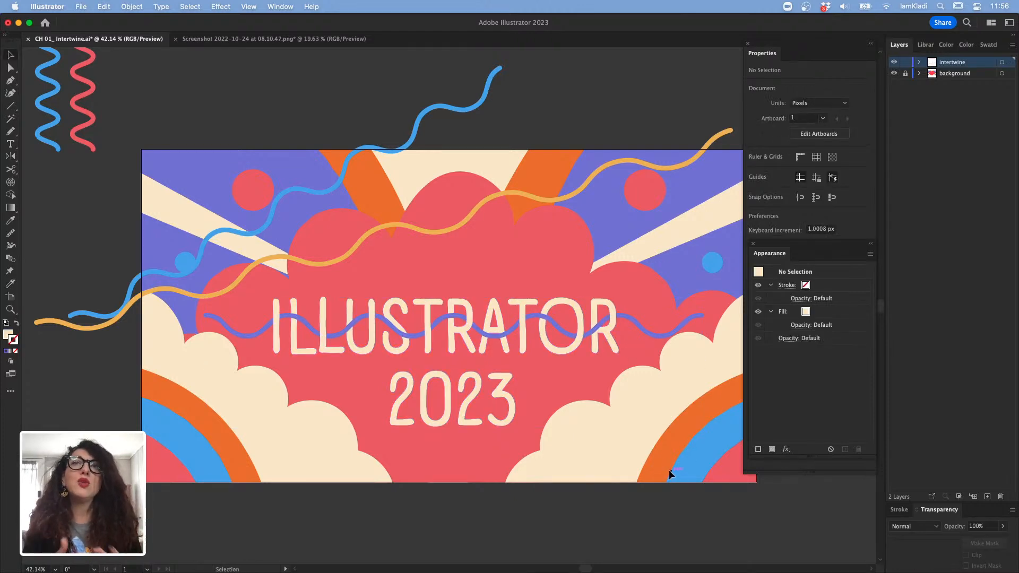